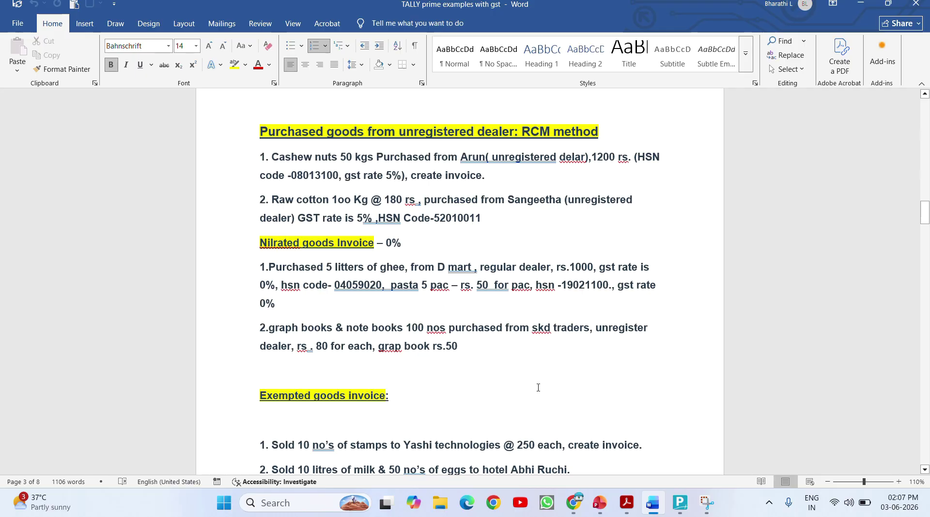
# Switch to TallyPrime and open the GST registration details from the company features of Bhanu Pvt Ltd
pyautogui.click(680, 502)
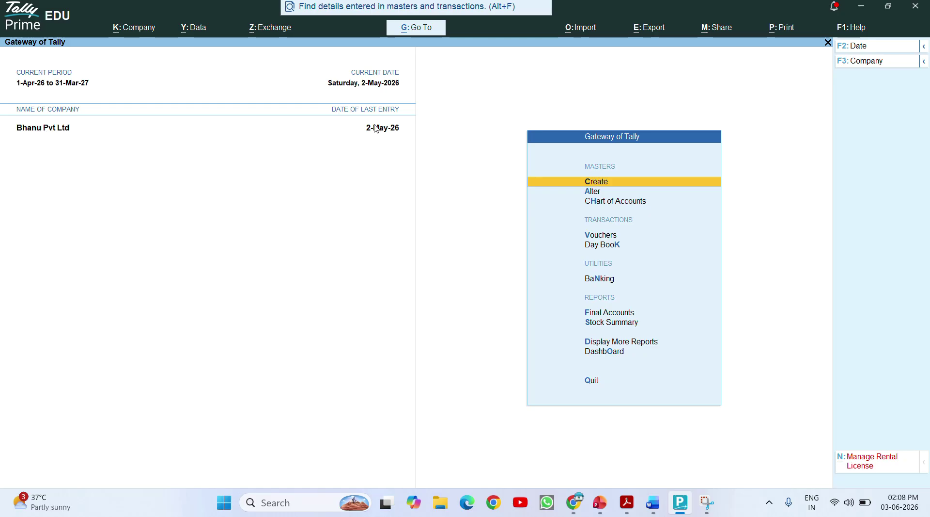
pyautogui.click(142, 28)
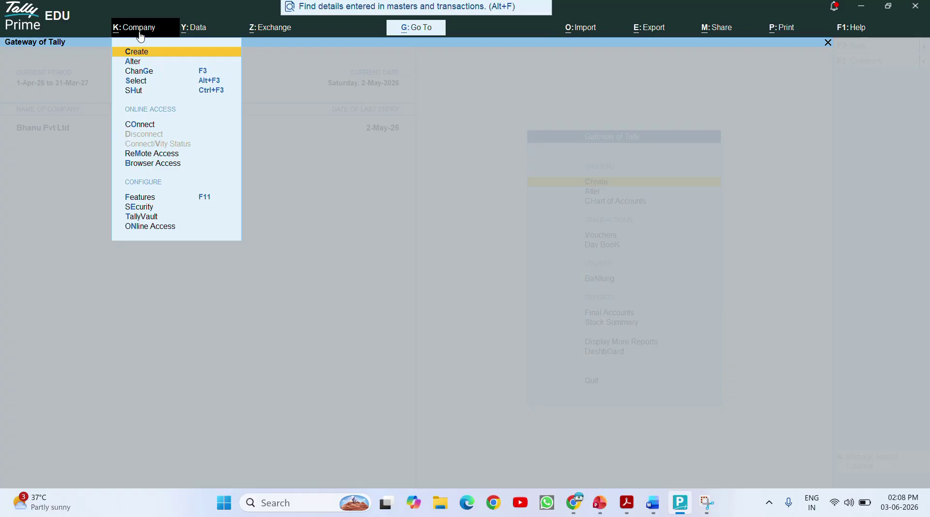
pyautogui.click(203, 196)
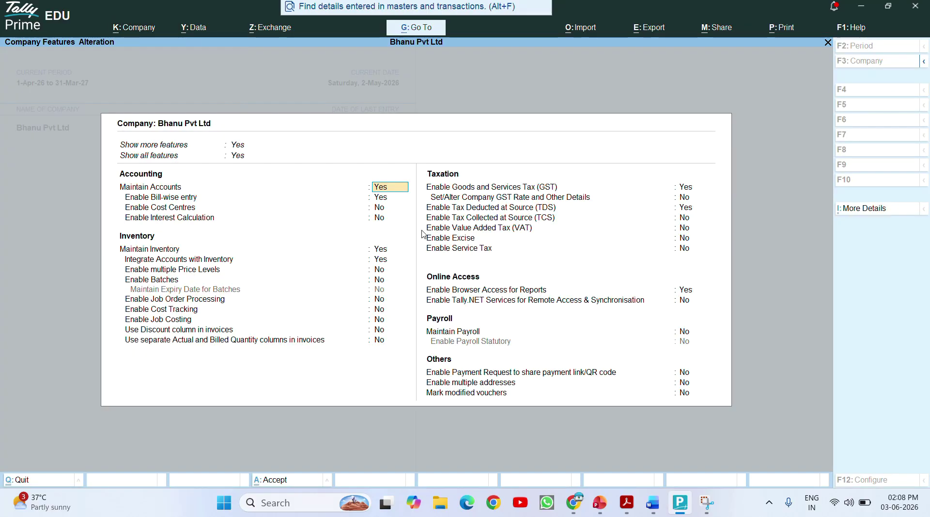
pyautogui.click(682, 189)
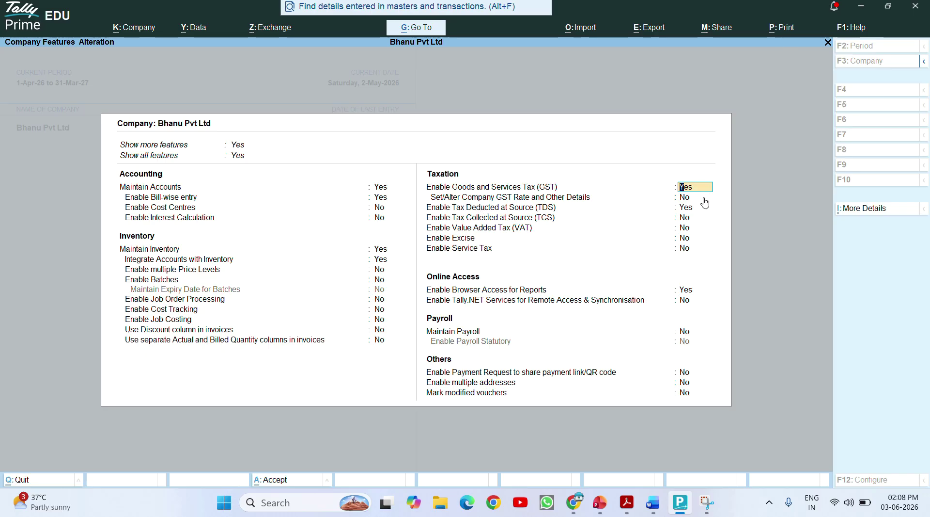
pyautogui.press('Return')
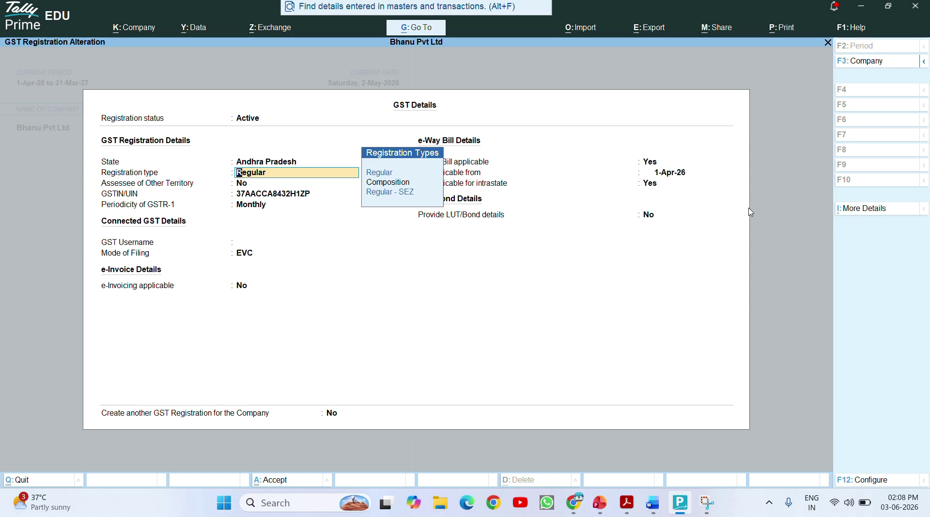
# Review the company's GST registration details, keeping registration type Regular and monthly GSTR-1 periodicity, and accept them
pyautogui.press('Return')
pyautogui.press('Return')
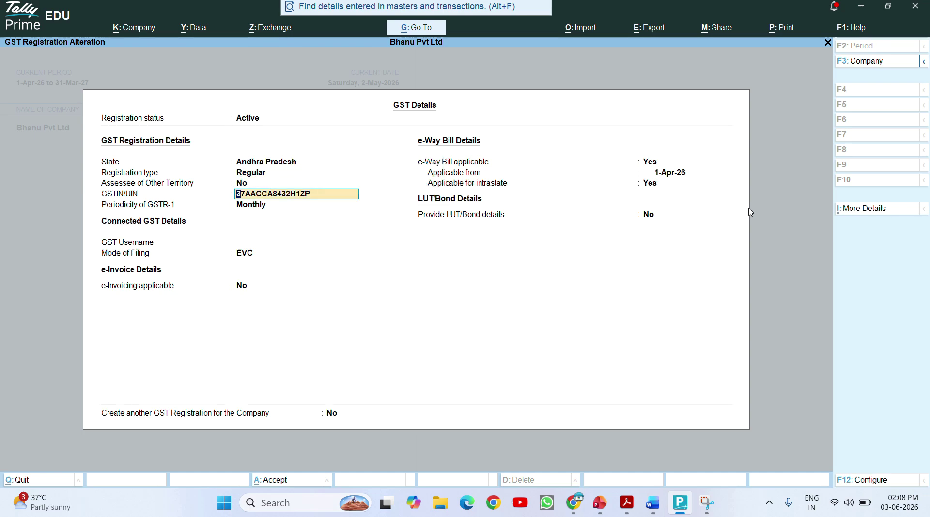
pyautogui.press('BackSpace')
pyautogui.press('BackSpace')
pyautogui.press('BackSpace')
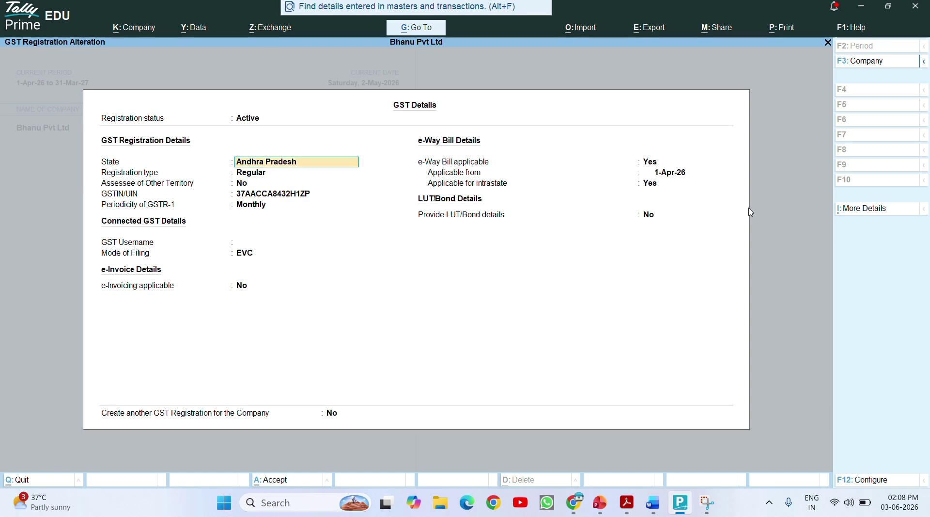
pyautogui.press('Return')
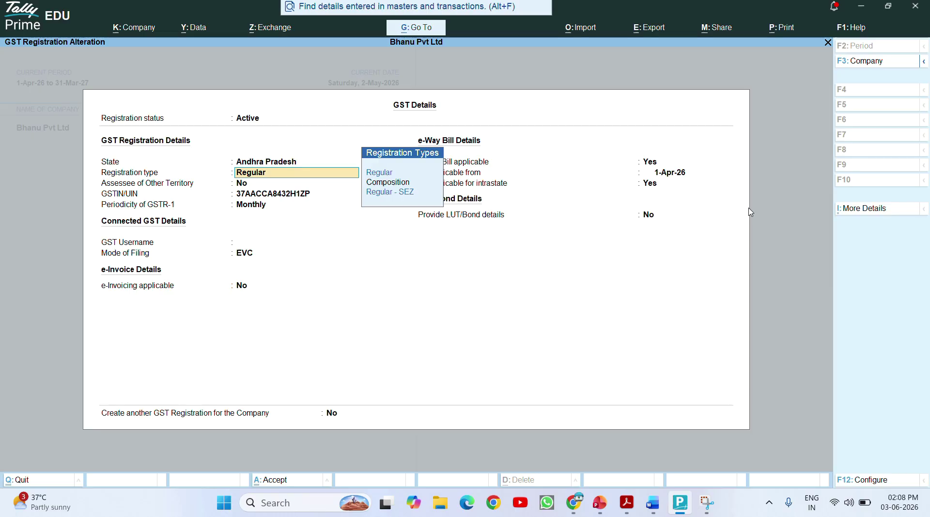
pyautogui.press('Return')
pyautogui.press('Return')
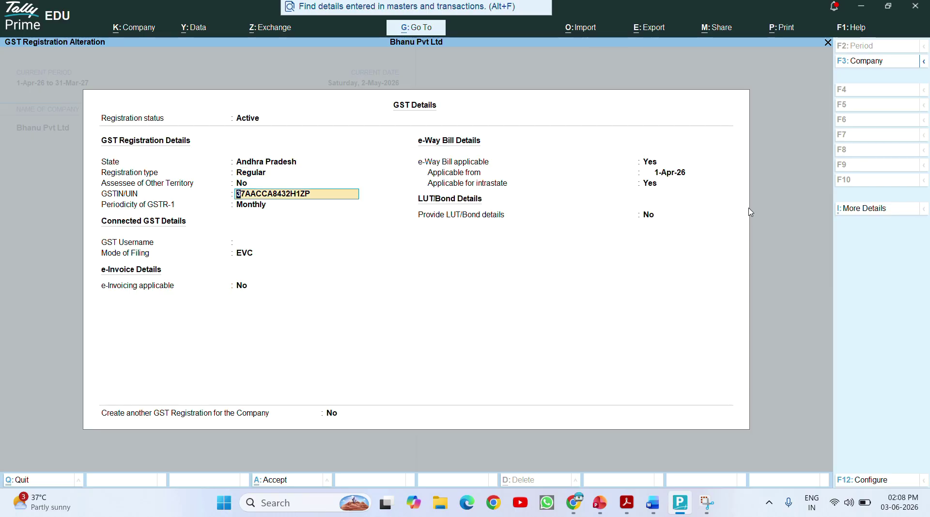
pyautogui.press('Return')
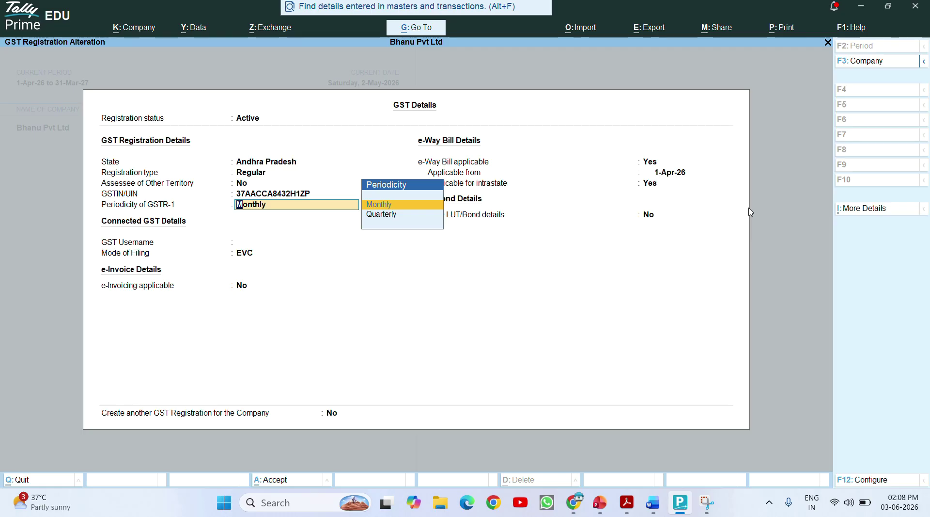
pyautogui.press('Return')
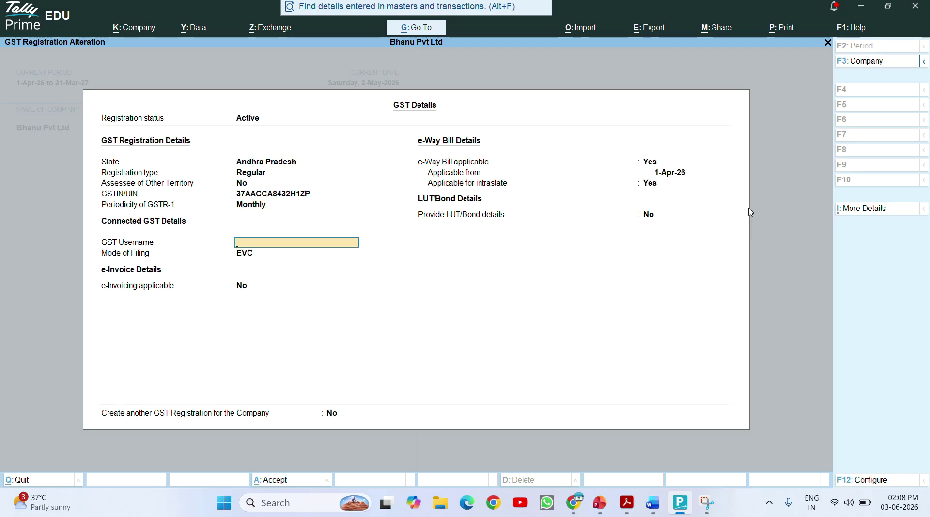
pyautogui.press('Return')
pyautogui.press('Return')
pyautogui.press('Return')
pyautogui.press('Return')
pyautogui.press('Return')
pyautogui.press('Return')
pyautogui.press('Return')
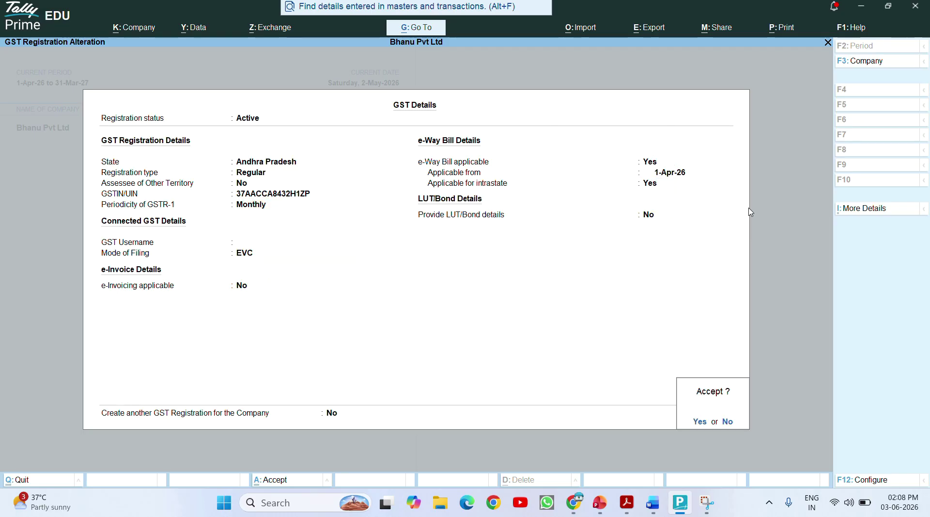
pyautogui.press('Return')
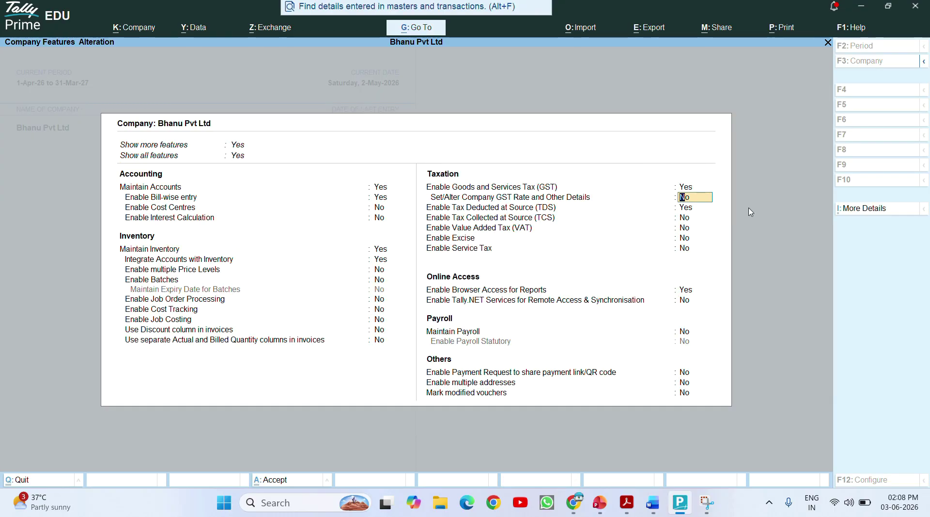
# Enable Set/Alter Company GST Rate and Other Details, choosing Specify Details Here for the GST rate with taxability type Taxable
pyautogui.write('yes')
pyautogui.press('Return')
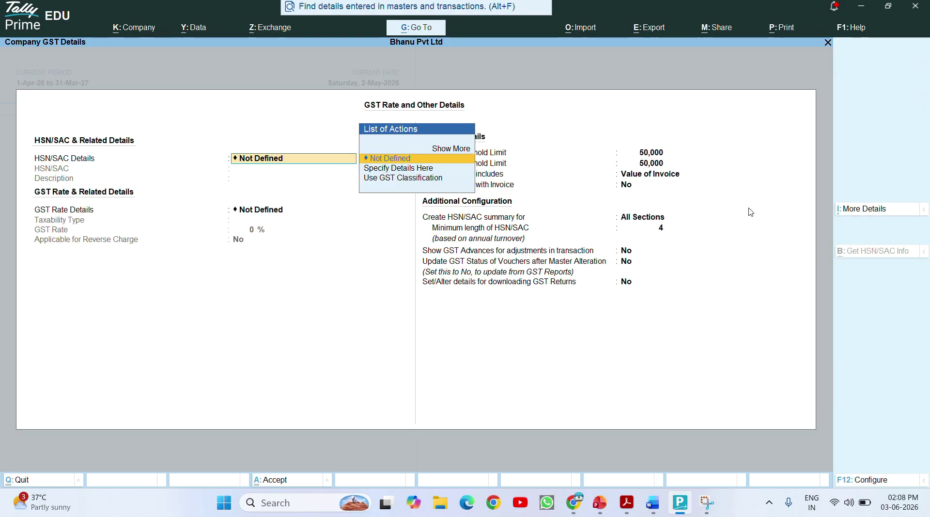
pyautogui.press('Return')
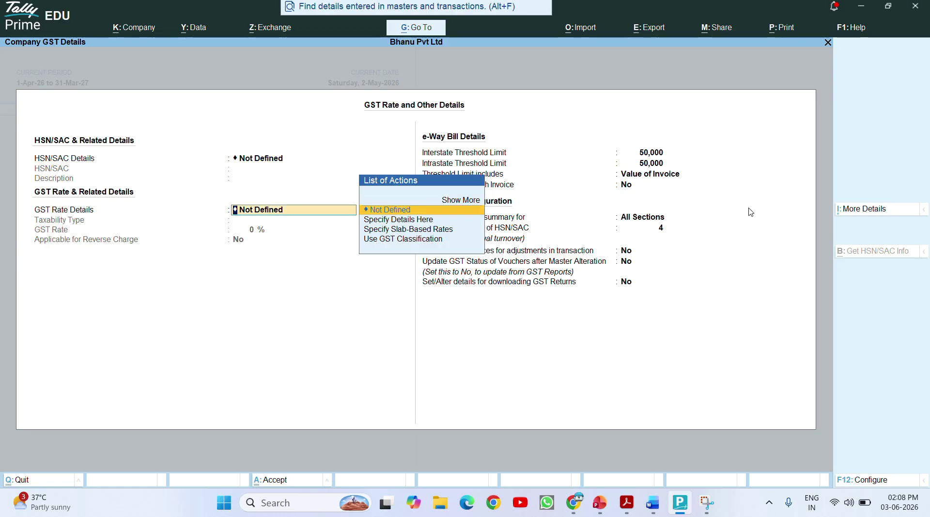
pyautogui.press('Down')
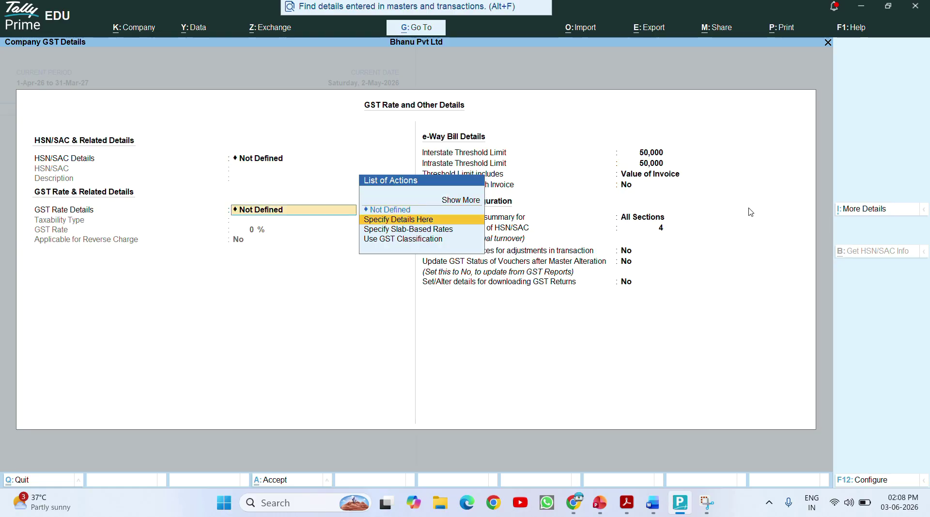
pyautogui.press('Return')
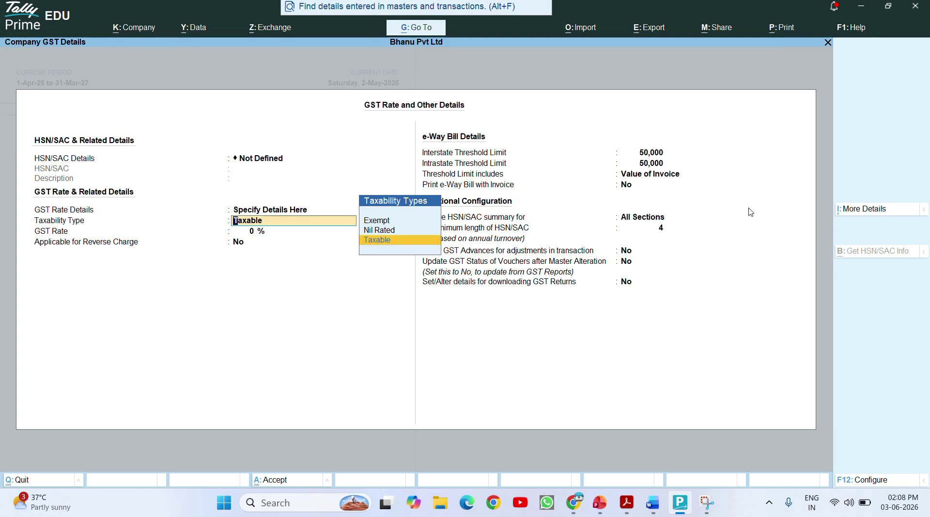
pyautogui.press('Return')
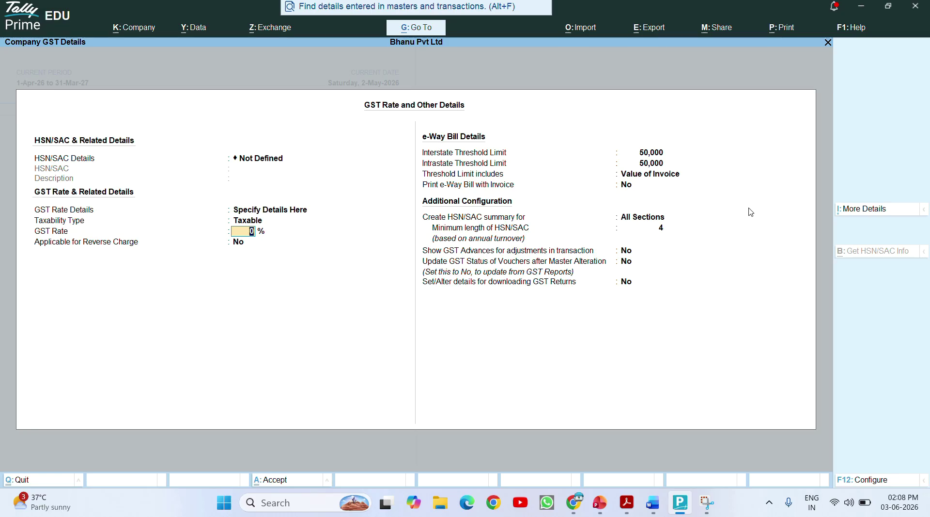
pyautogui.write('18')
pyautogui.press('BackSpace')
pyautogui.press('BackSpace')
pyautogui.press('BackSpace')
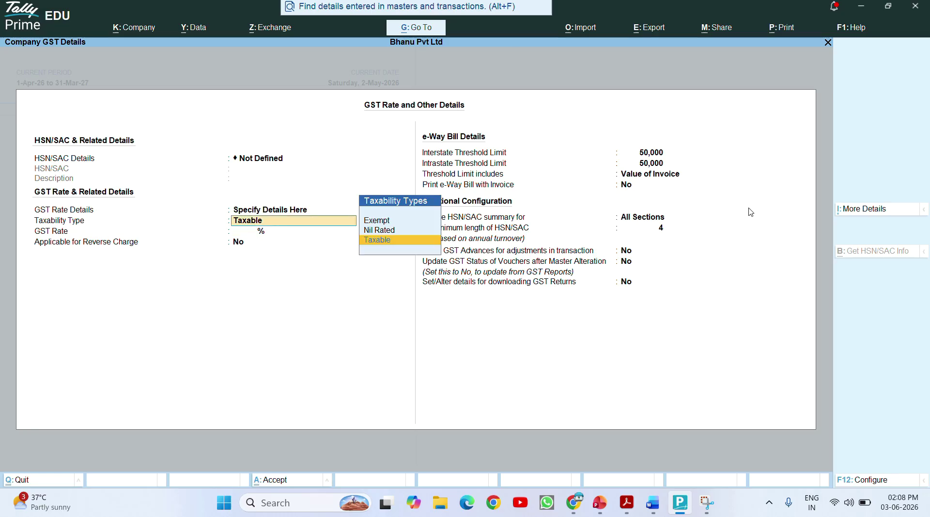
pyautogui.write('t')
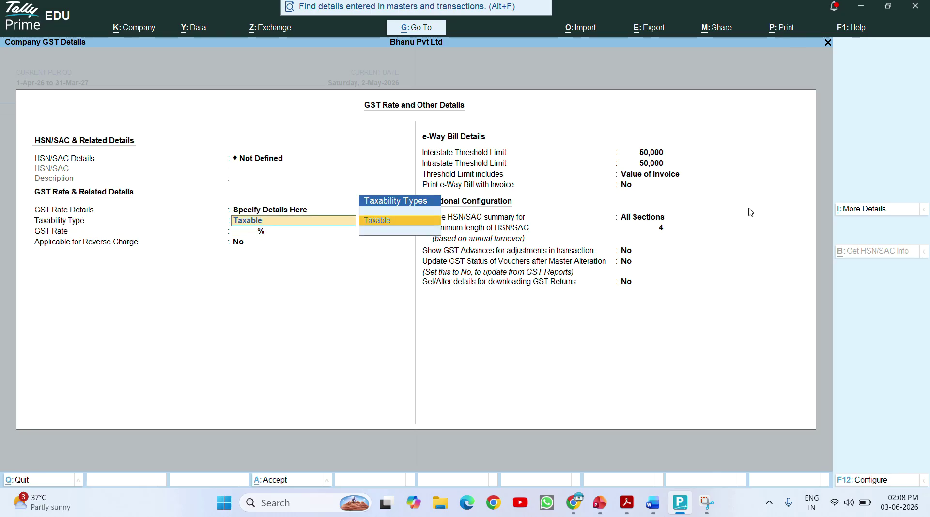
pyautogui.press('Return')
# Set the company GST rate to 5% and Applicable for Reverse Charge to Yes
pyautogui.write('5')
pyautogui.press('Return')
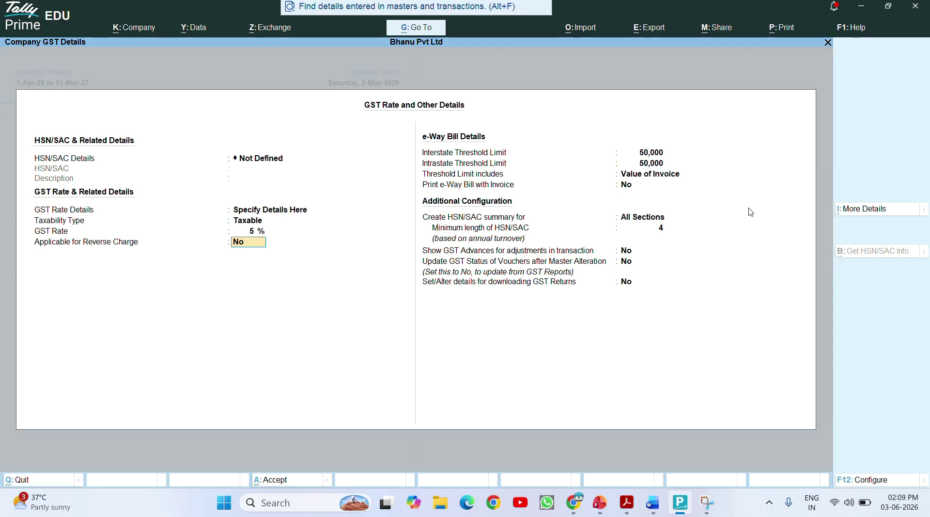
pyautogui.write('yes')
# Check the Enable Reverse Charge calculation option in the GST details configuration and accept the configuration
pyautogui.click(862, 480)
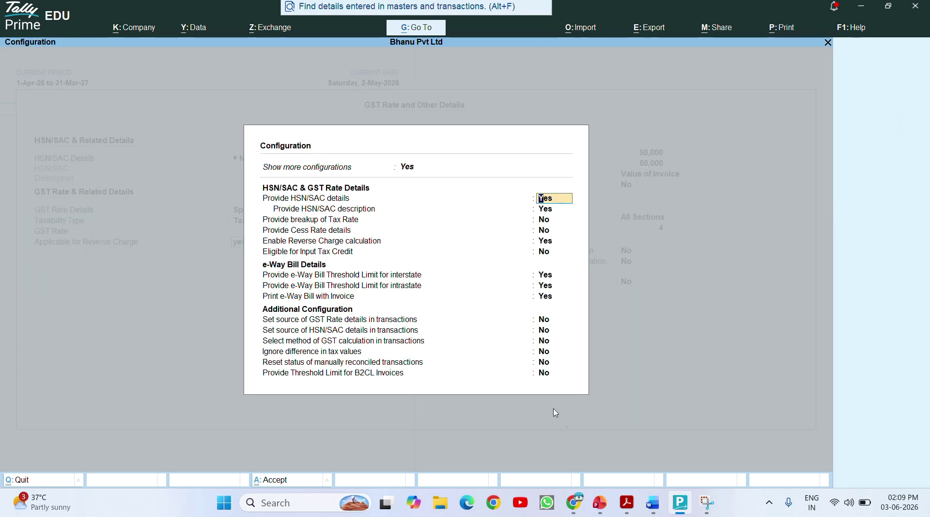
pyautogui.click(446, 241)
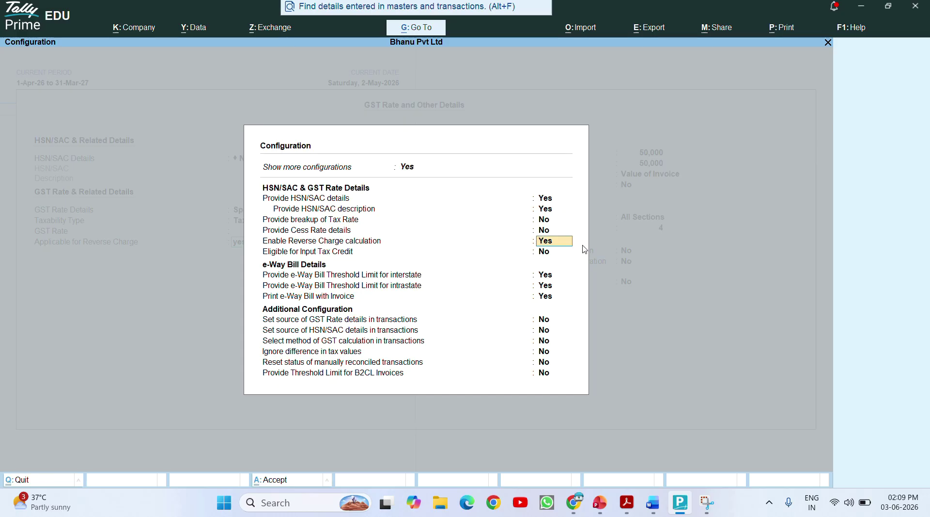
pyautogui.press('Return')
pyautogui.press('Return')
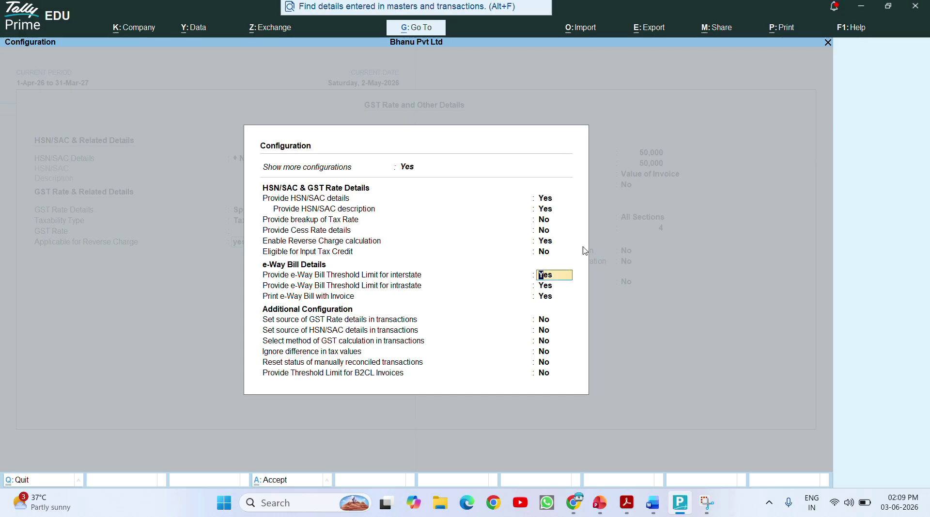
pyautogui.hotkey('ctrl', 'a')
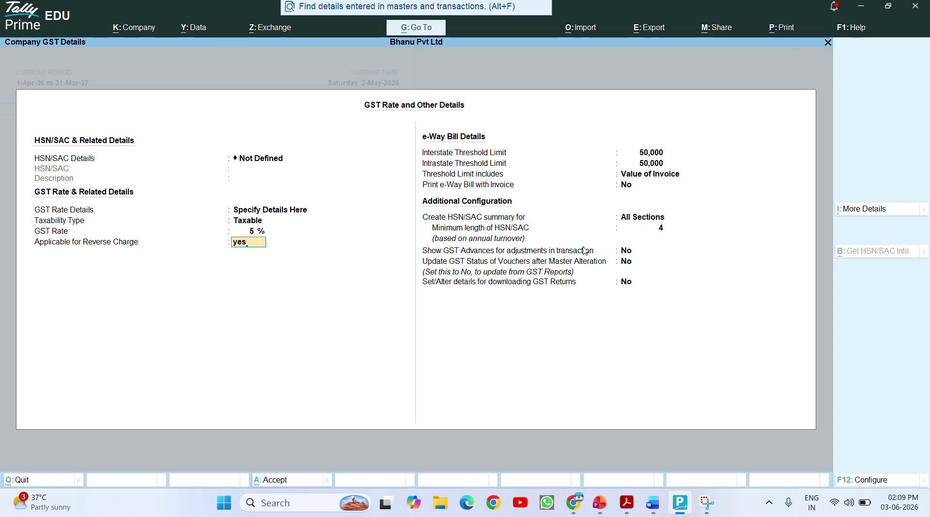
# Keep the e-Way Bill and additional configuration values and save the company's GST rate details
pyautogui.press('Return')
pyautogui.press('Return')
pyautogui.press('Return')
pyautogui.press('Return')
pyautogui.press('Return')
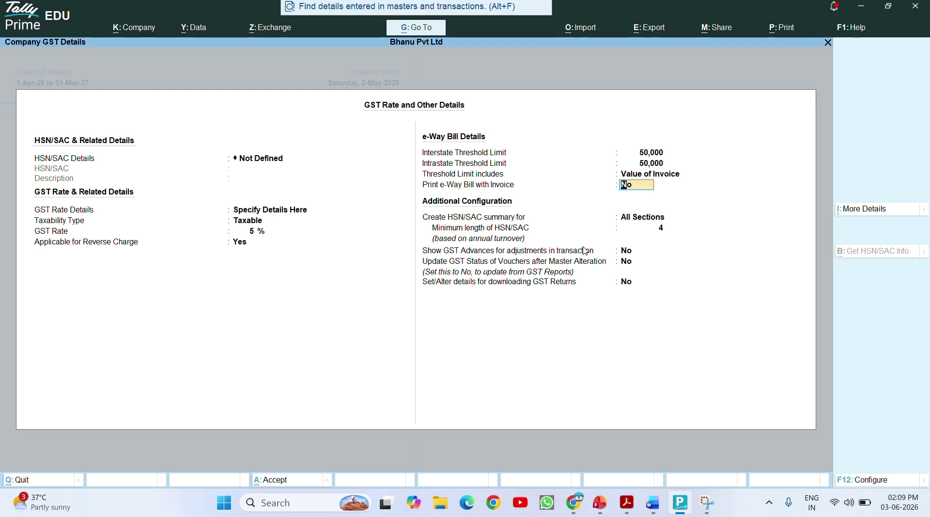
pyautogui.press('Up')
pyautogui.press('Up')
pyautogui.press('Up')
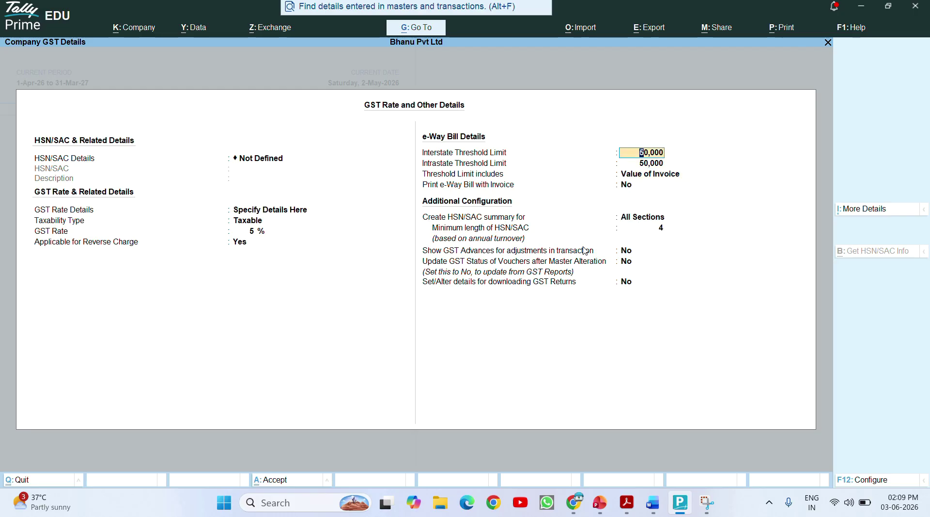
pyautogui.press('Return')
pyautogui.press('Return')
pyautogui.press('Return')
pyautogui.press('Return')
pyautogui.press('Return')
pyautogui.press('Return')
pyautogui.press('Return')
pyautogui.press('Return')
pyautogui.press('Return')
pyautogui.press('Return')
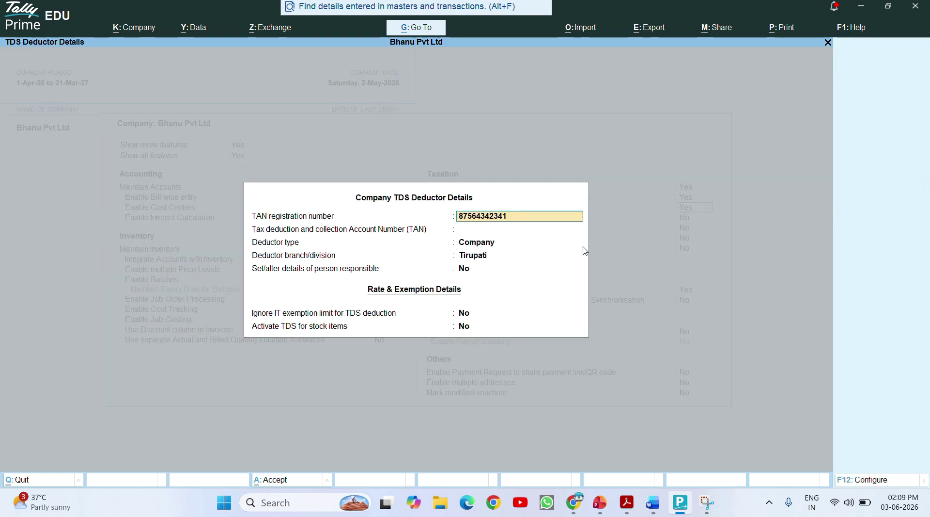
# Accept the existing TDS deductor details and save the company features
pyautogui.press('Return')
pyautogui.press('Return')
pyautogui.press('Return')
pyautogui.press('Return')
pyautogui.press('Return')
pyautogui.press('Return')
pyautogui.press('Return')
pyautogui.press('Return')
pyautogui.hotkey('ctrl', 'a')
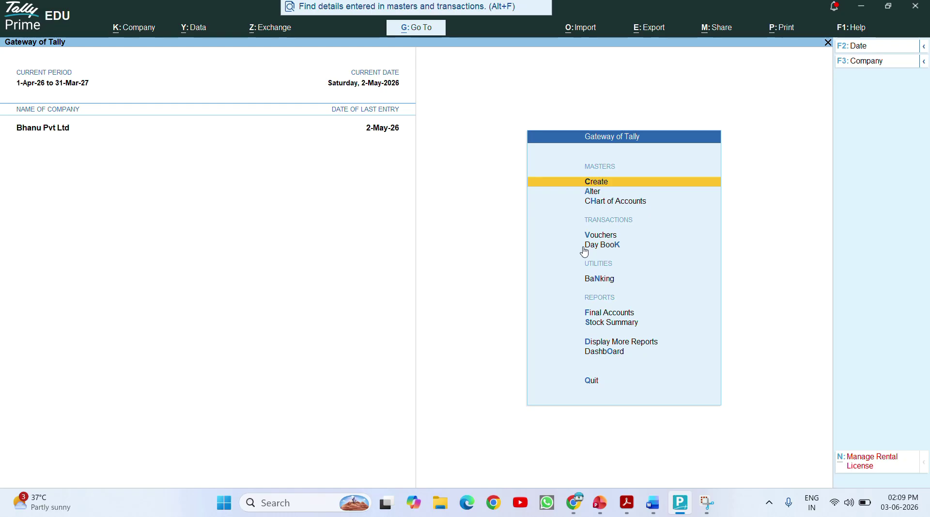
# Start a new ledger named URD Purchase A/c under the Purchase Accounts group
pyautogui.press('Return')
pyautogui.press('Return')
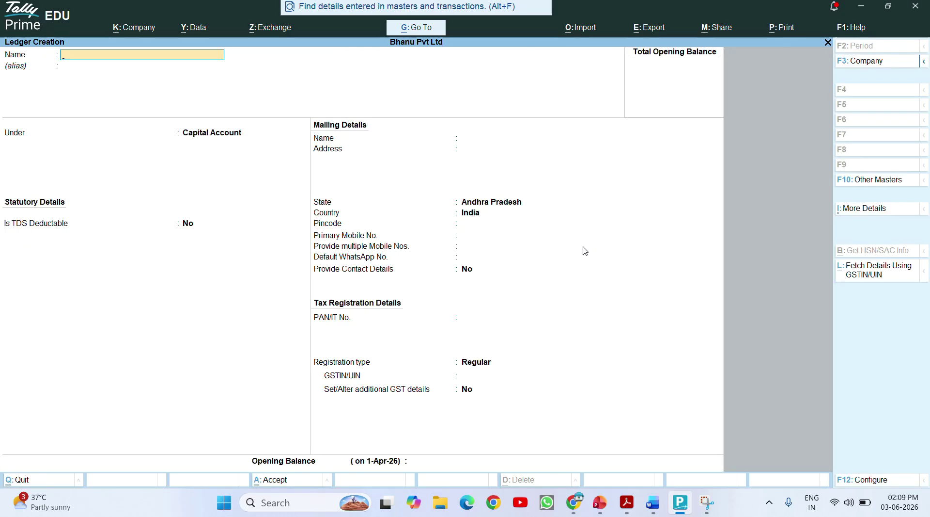
pyautogui.write('URD Purchase a/c')
pyautogui.press('Return')
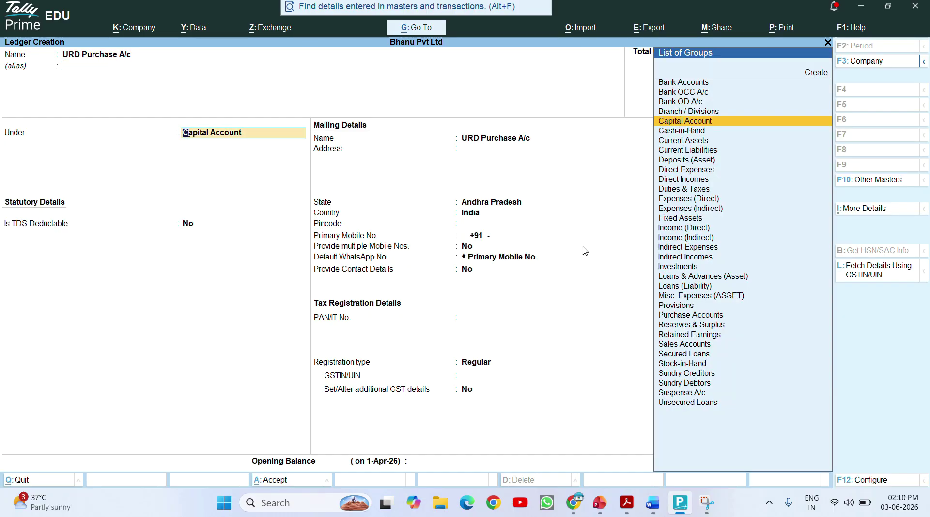
pyautogui.write('pu')
pyautogui.press('Return')
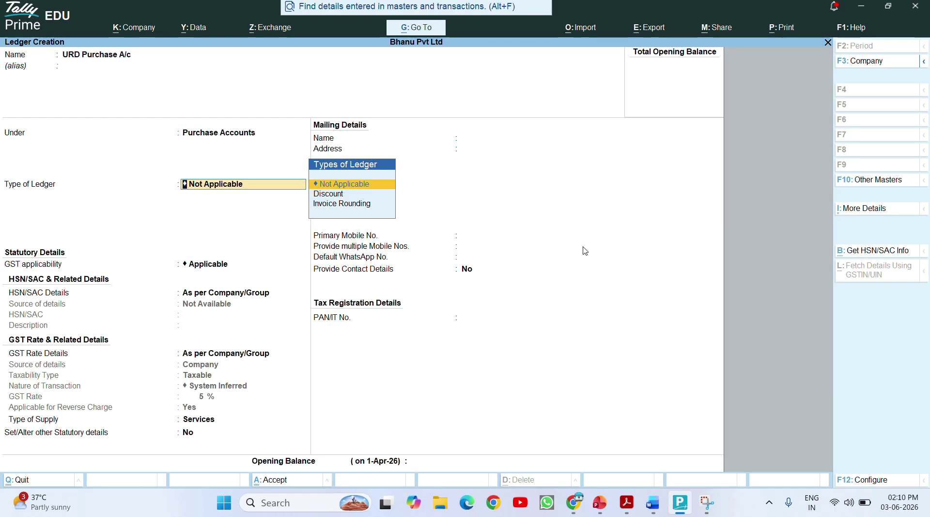
# Keep the ledger type Not Applicable, set GST applicability to Applicable, and keep the HSN/SAC details As per Company/Group
pyautogui.press('Return')
pyautogui.write('Ap')
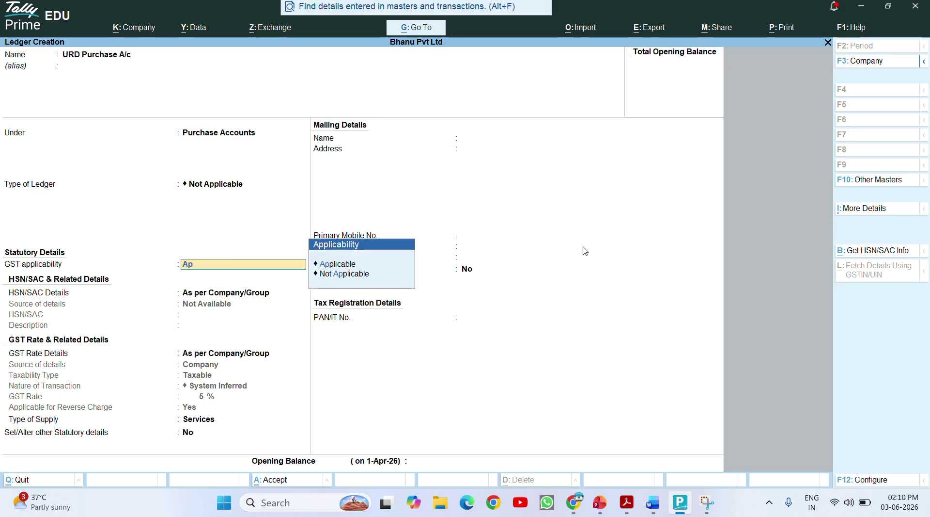
pyautogui.press('Return')
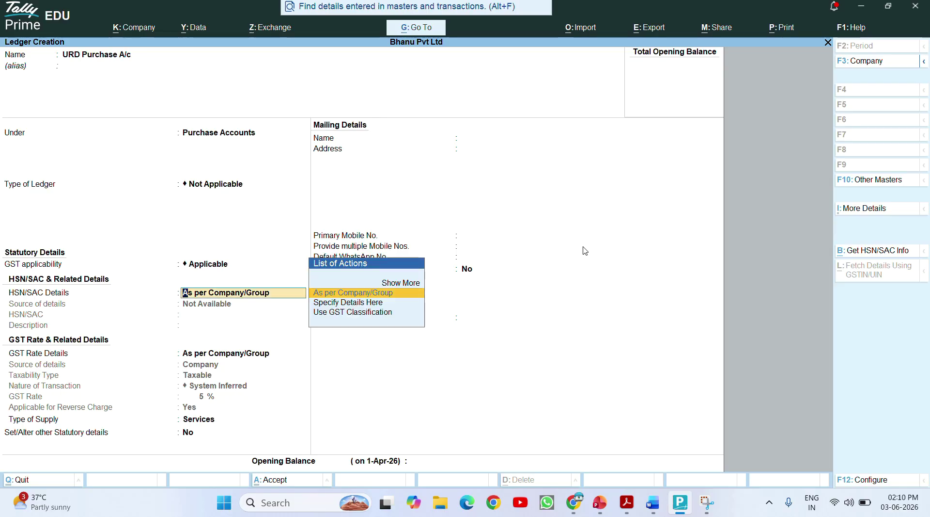
pyautogui.press('Down')
pyautogui.press('Return')
pyautogui.press('BackSpace')
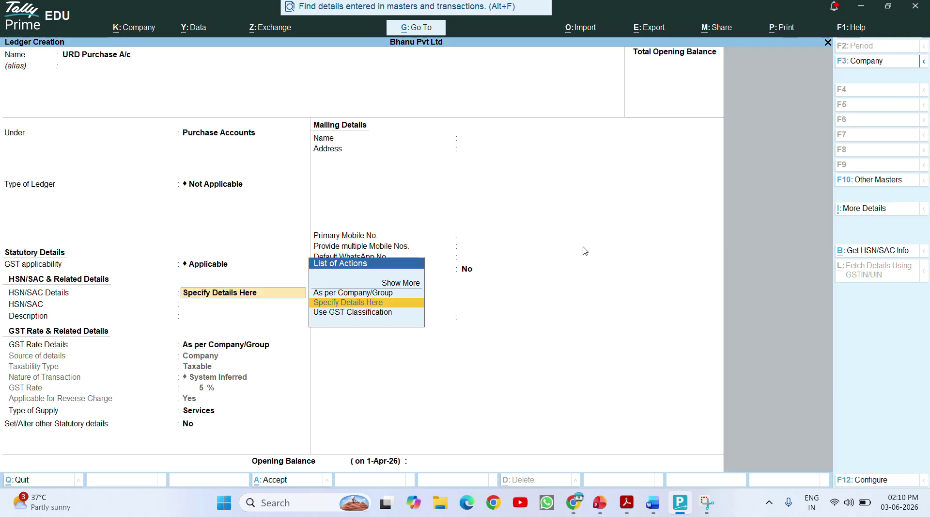
pyautogui.press('Up')
pyautogui.press('Return')
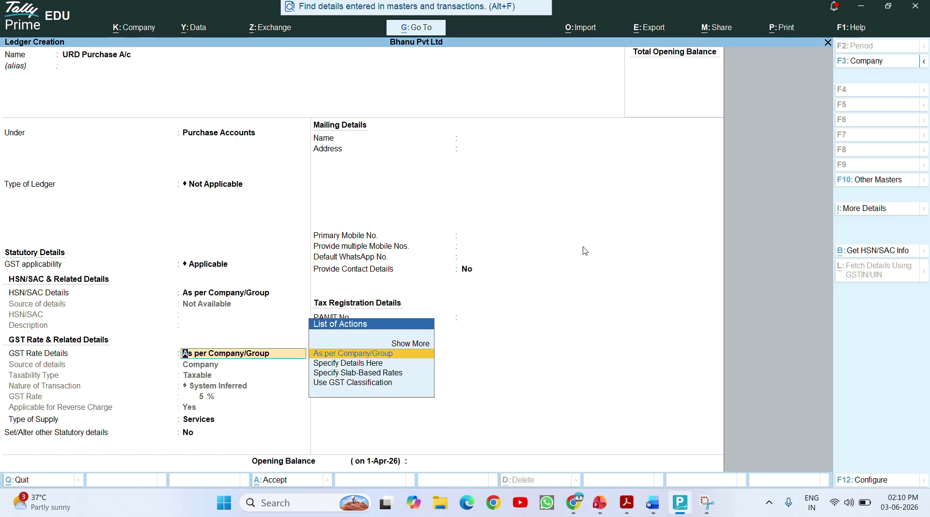
# Specify the ledger's GST rate details here as Taxable, System Inferred, 5 %, and applicable for reverse charge
pyautogui.press('Down')
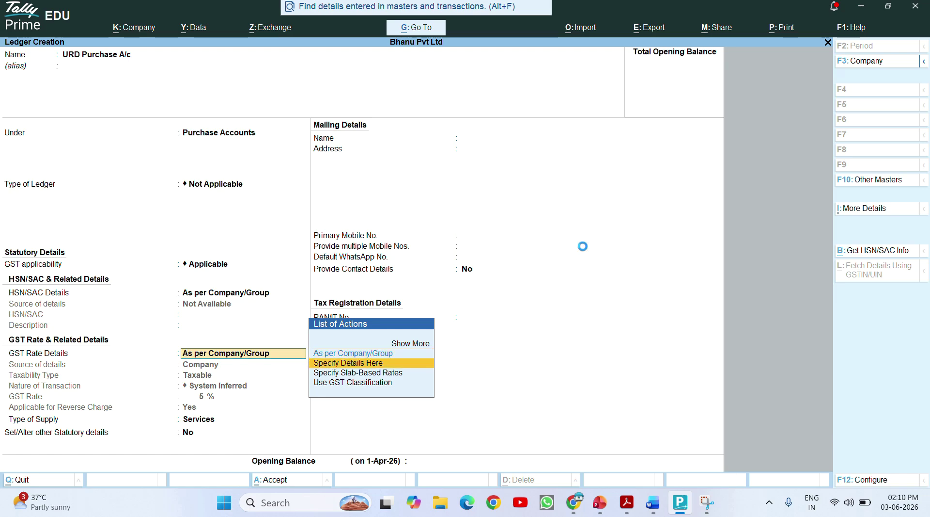
pyautogui.press('Return')
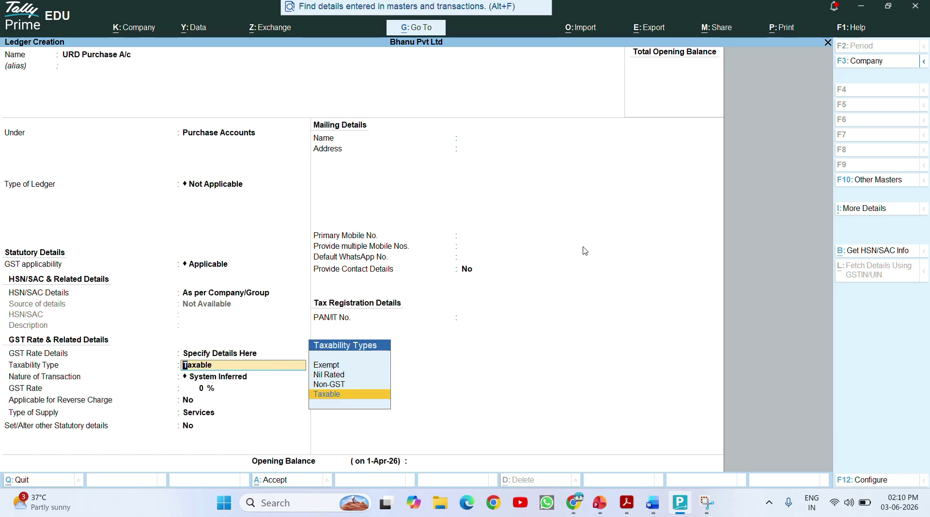
pyautogui.press('Return')
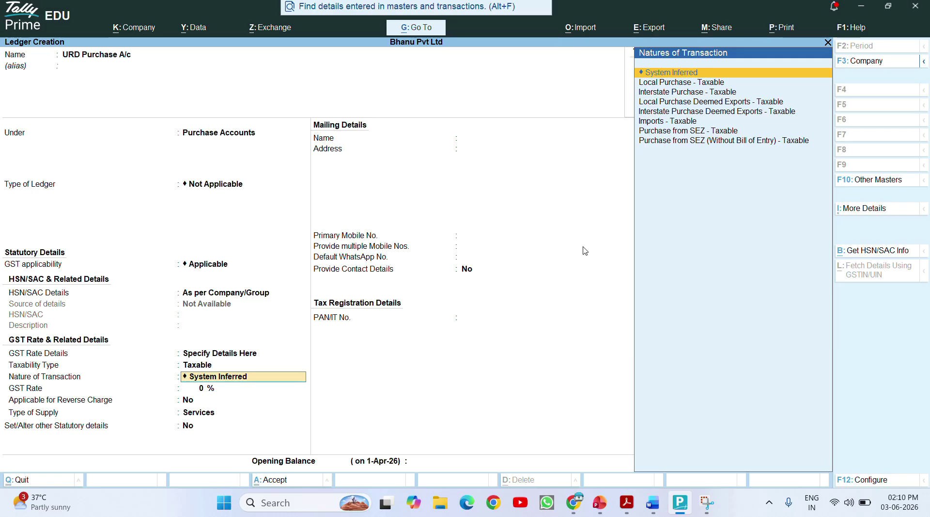
pyautogui.press('Return')
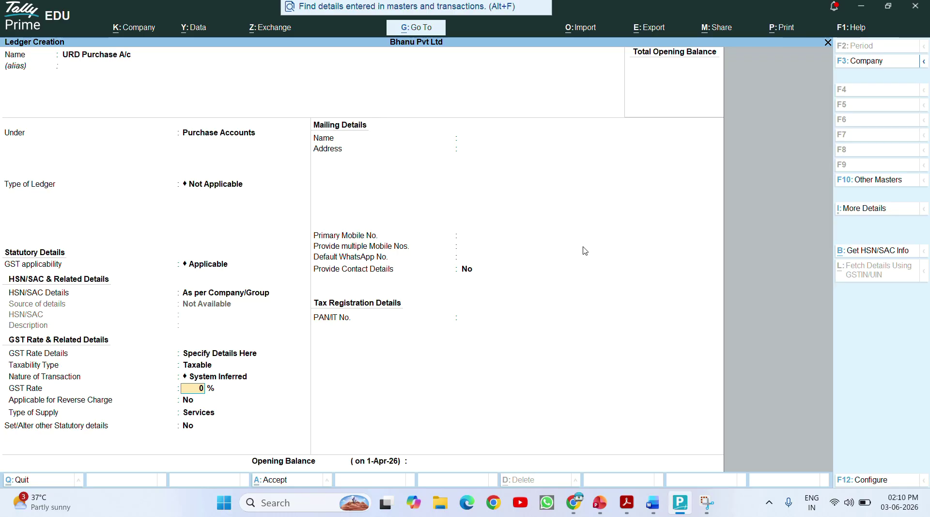
pyautogui.press('Return')
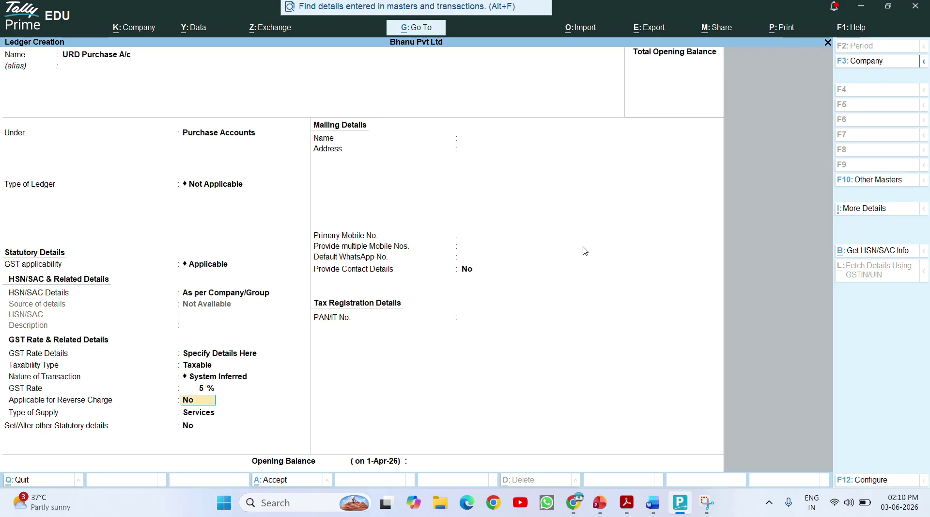
pyautogui.write('yes')
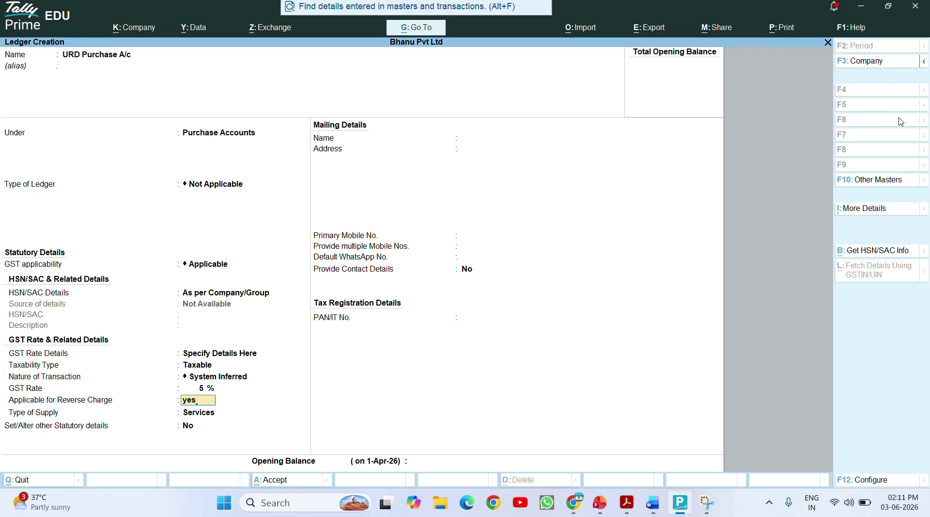
# Check the Enable Reverse Charge calculation option in the ledger configuration and accept the configuration
pyautogui.click(873, 480)
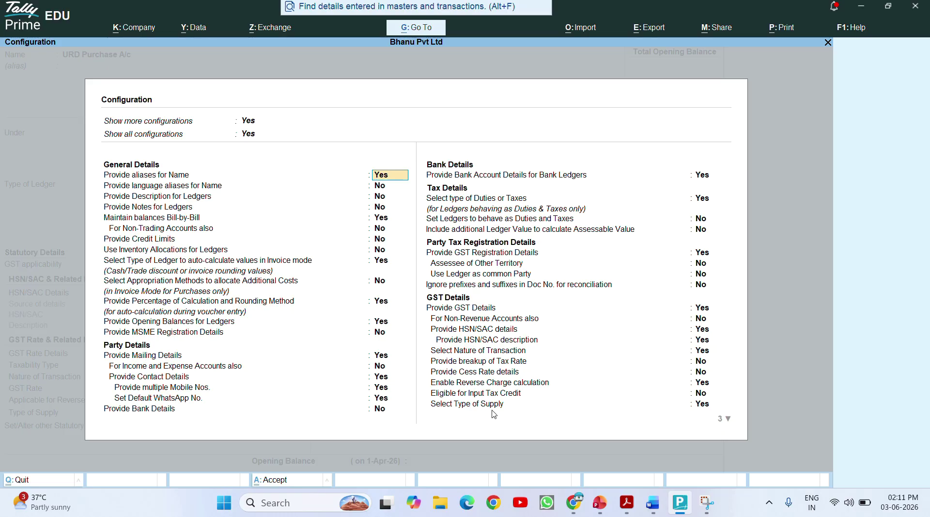
pyautogui.click(482, 385)
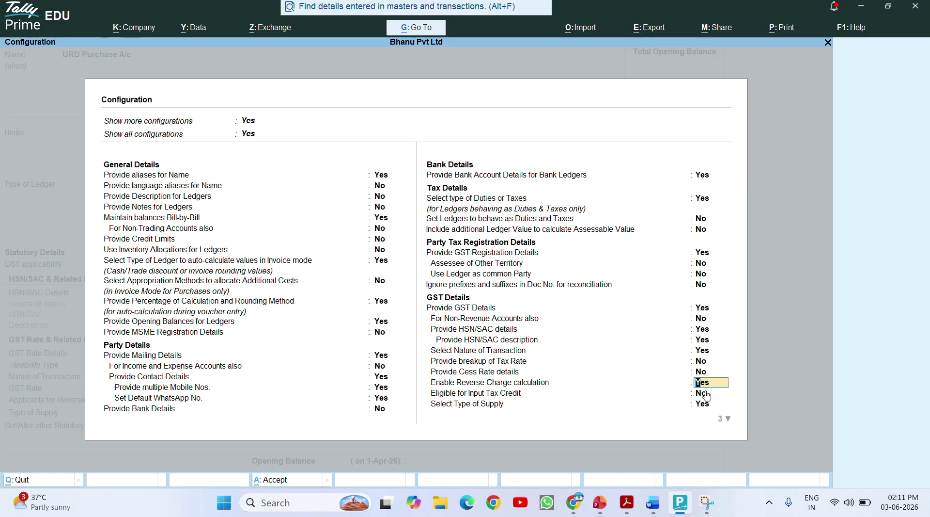
pyautogui.hotkey('ctrl', 'a')
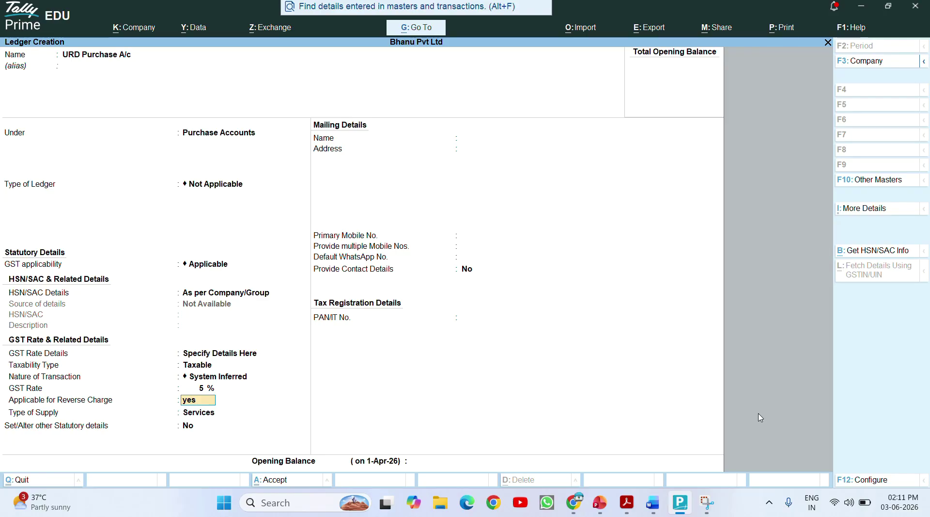
# Change the type of supply, keep the other statutory details, and save the URD Purchase A/c ledger
pyautogui.press('Return')
pyautogui.press('Up')
pyautogui.press('Return')
pyautogui.press('Return')
pyautogui.press('Return')
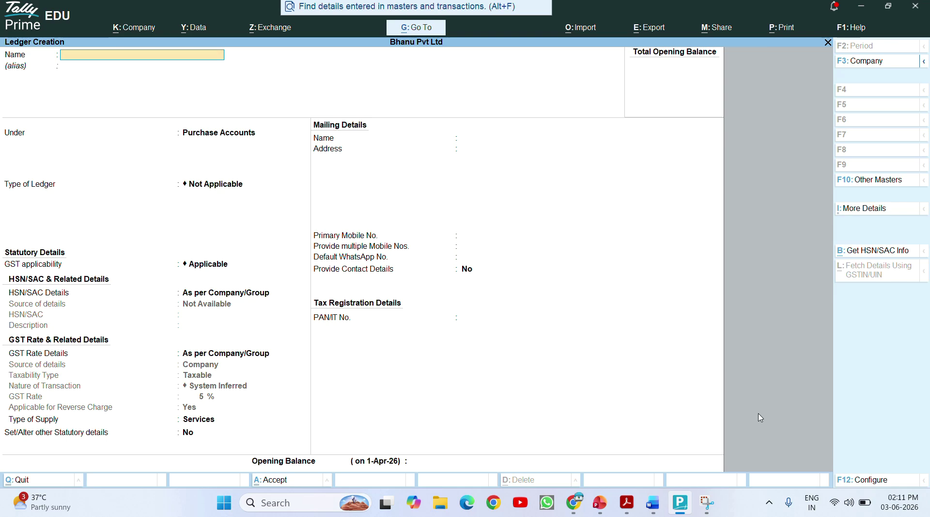
# Start a new ledger with the unregistered supplier's name under the Sundry Creditors group
pyautogui.press('Return')
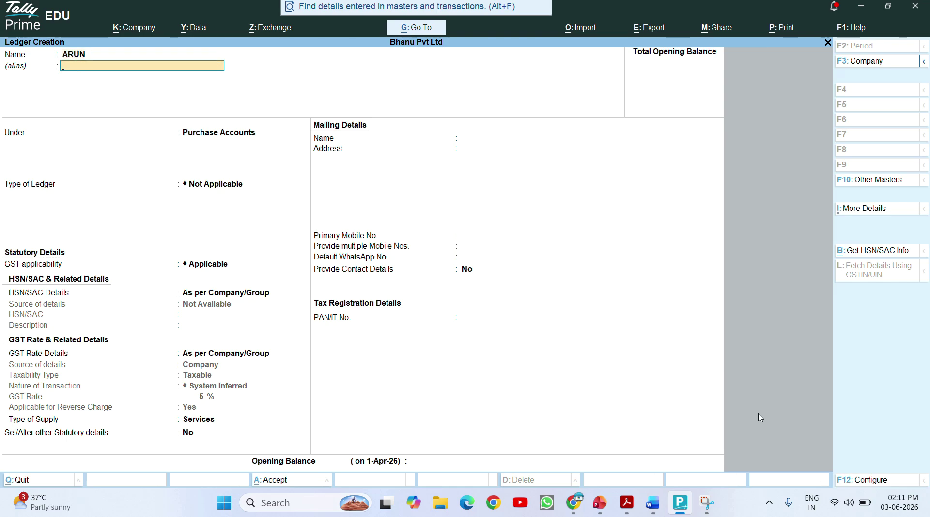
pyautogui.press('Return')
pyautogui.write('S')
pyautogui.press('Down')
pyautogui.press('Down')
pyautogui.press('Down')
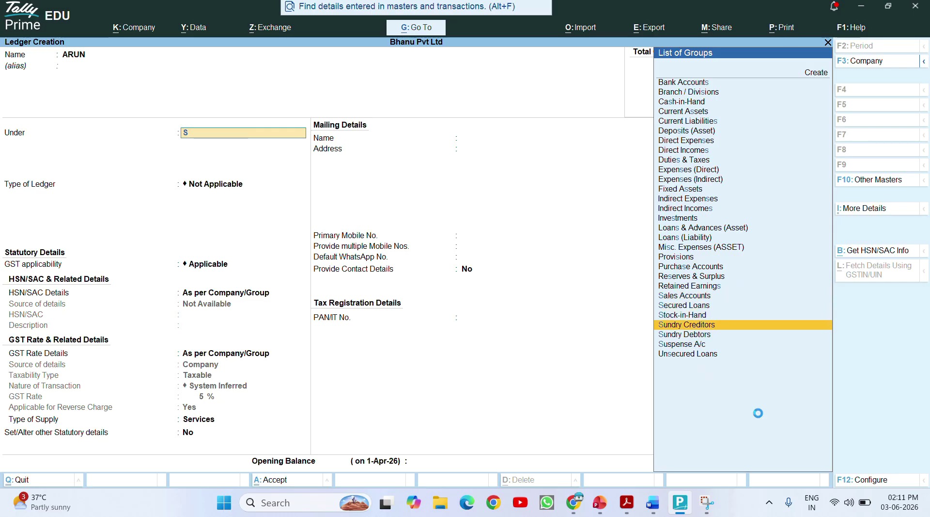
pyautogui.press('Return')
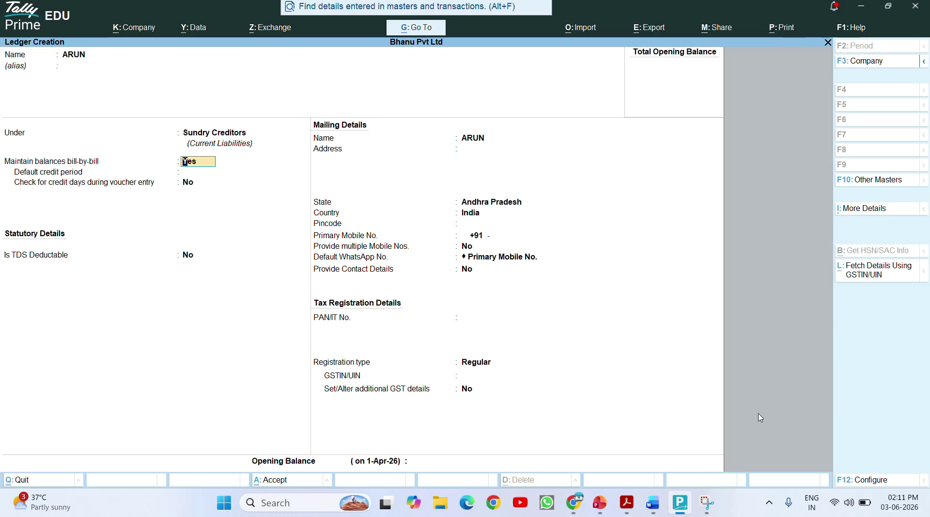
# Keep the supplier's bill-by-bill and TDS settings and accept the mailing details with Andhra Pradesh as the state
pyautogui.press('Return')
pyautogui.press('Return')
pyautogui.press('Return')
pyautogui.press('Return')
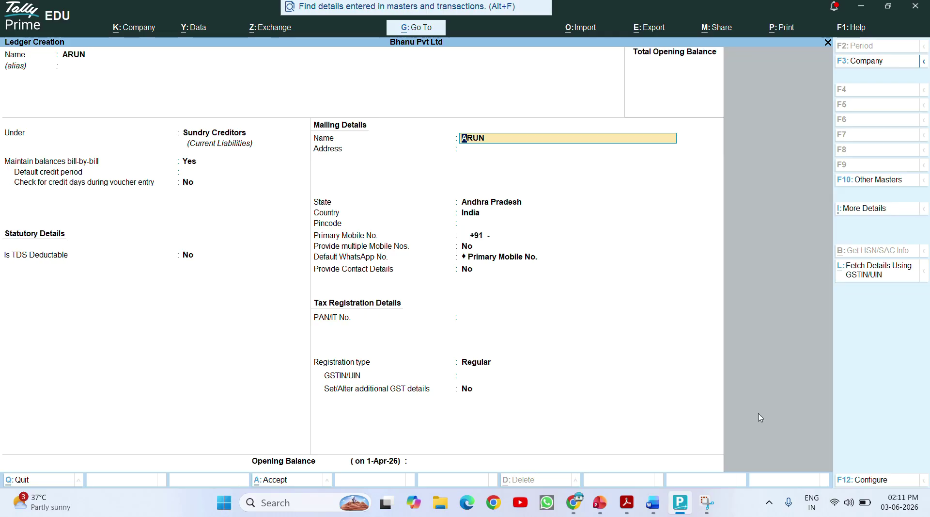
pyautogui.press('Return')
pyautogui.press('Return')
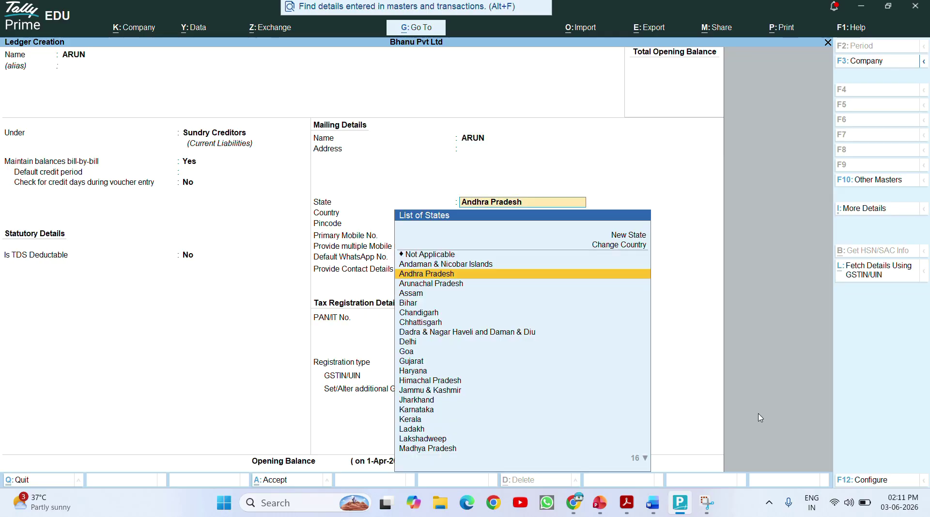
pyautogui.press('Return')
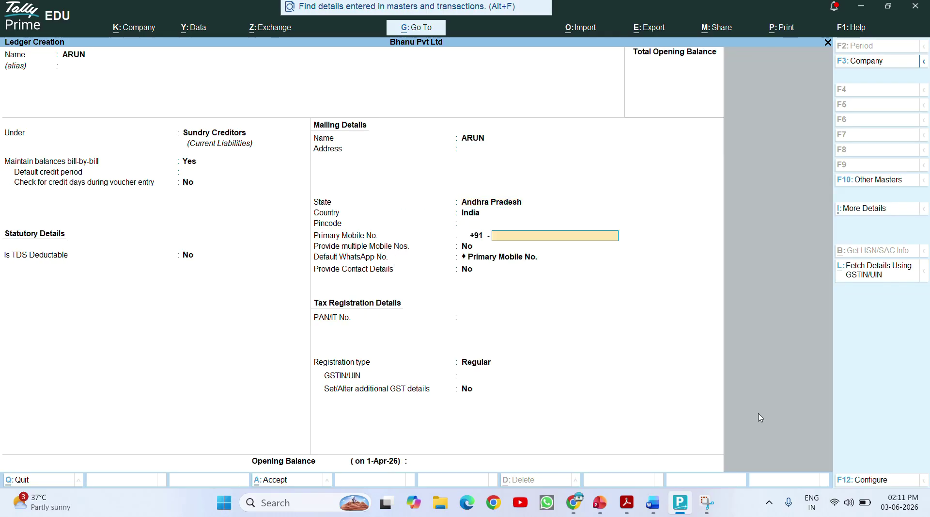
# Leave the contact and PAN details empty, set the supplier's registration type for an unregistered dealer, and save the ledger
pyautogui.press('Return')
pyautogui.press('Return')
pyautogui.press('Return')
pyautogui.press('Return')
pyautogui.press('Down')
pyautogui.press('Return')
pyautogui.press('Return')
pyautogui.press('Return')
pyautogui.press('Return')
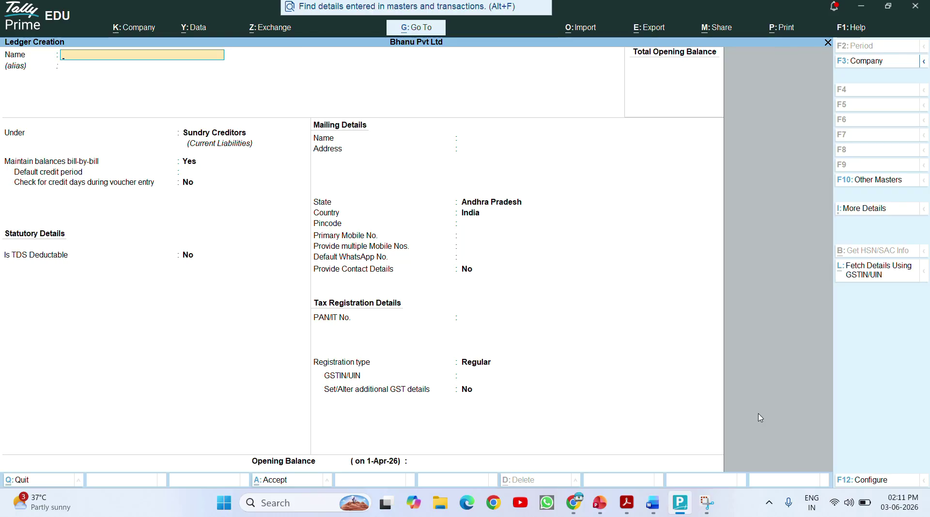
# Leave ledger creation and start creating a new stock item
pyautogui.press('Escape')
pyautogui.press('Return')
pyautogui.press('Down')
pyautogui.press('Down')
pyautogui.press('Down')
pyautogui.press('Down')
pyautogui.press('Down')
pyautogui.press('Down')
pyautogui.press('Return')
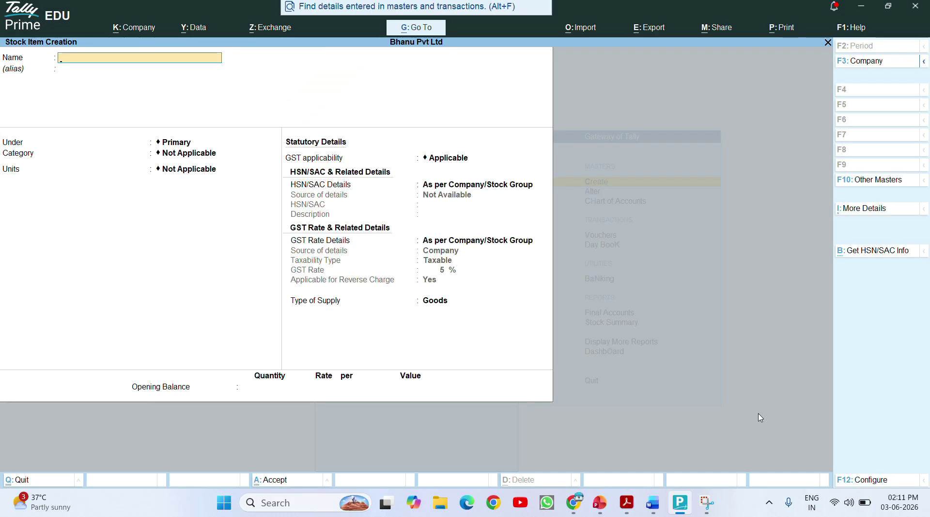
# Name the stock item Cashew Nuts per the exercise document, and keep it under Primary with no category
pyautogui.write('Ca')
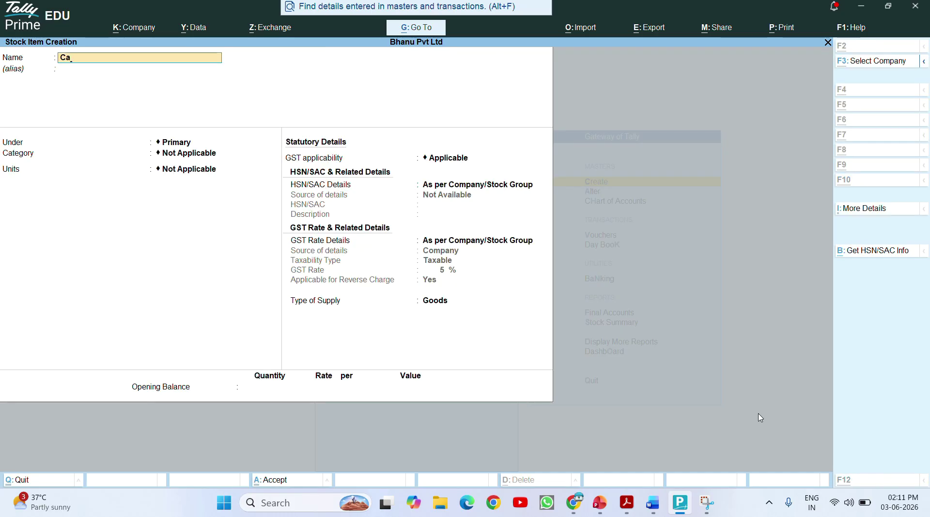
pyautogui.hotkey('alt', 'Tab')
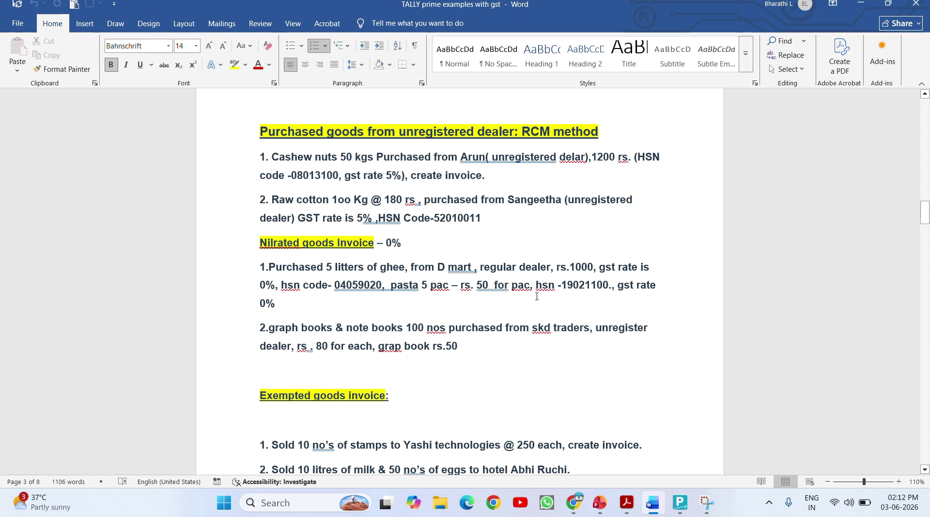
pyautogui.hotkey('alt', 'Tab')
pyautogui.write('s')
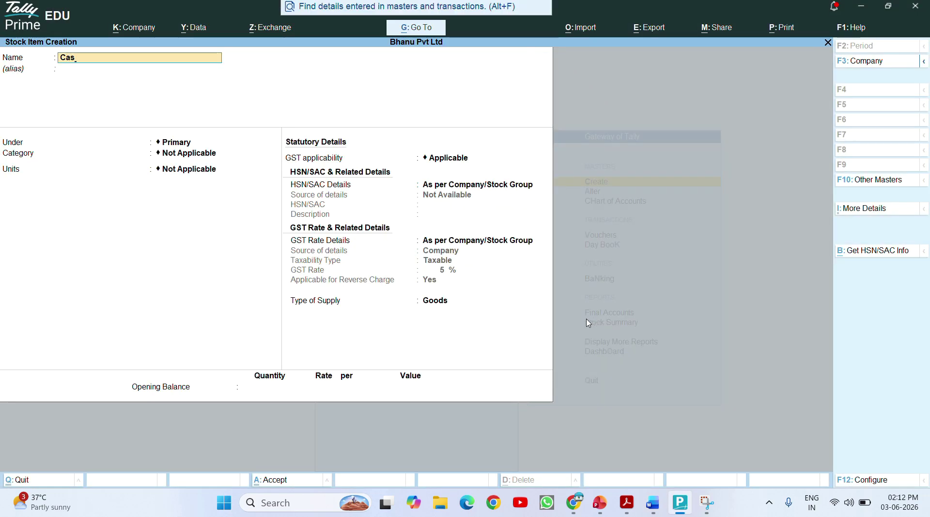
pyautogui.write('hew Nuts')
pyautogui.press('Return')
pyautogui.press('Return')
pyautogui.press('Return')
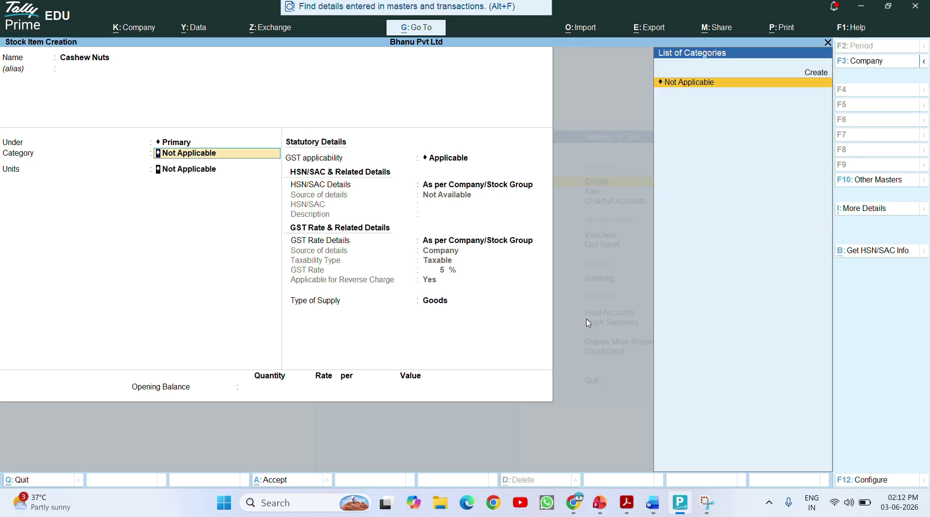
pyautogui.press('Return')
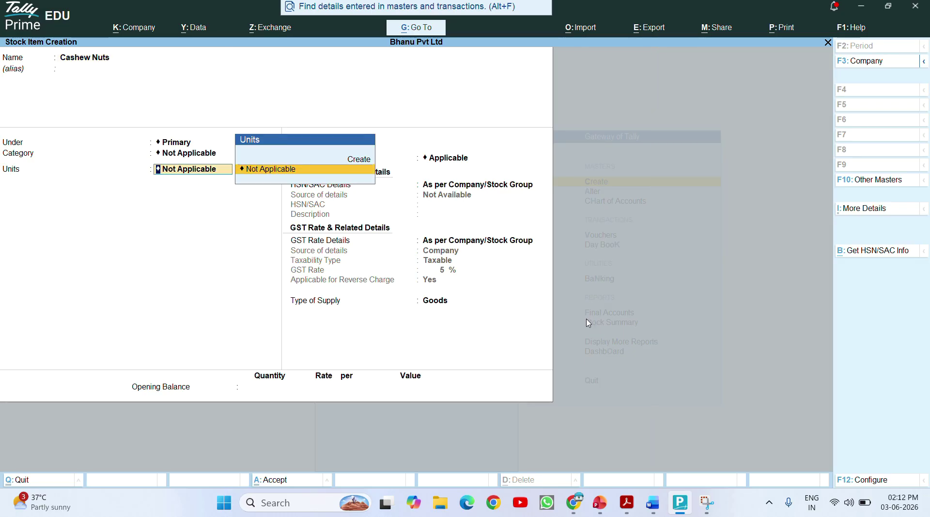
# Create a simple unit kgs with formal name Killograms, UQC KGS-KILOGRAMS and 0 decimal places for the stock item
pyautogui.press('Up')
pyautogui.press('Return')
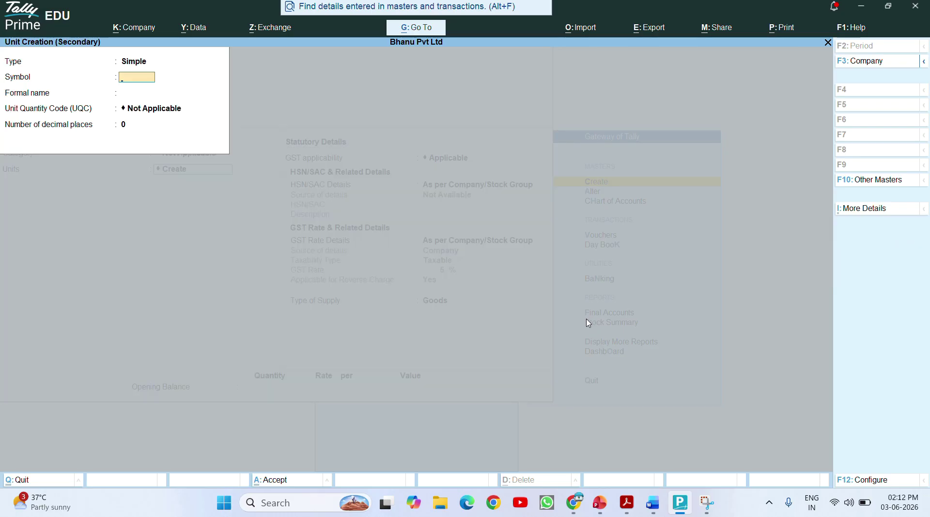
pyautogui.write('kgs')
pyautogui.press('Return')
pyautogui.write('Kil')
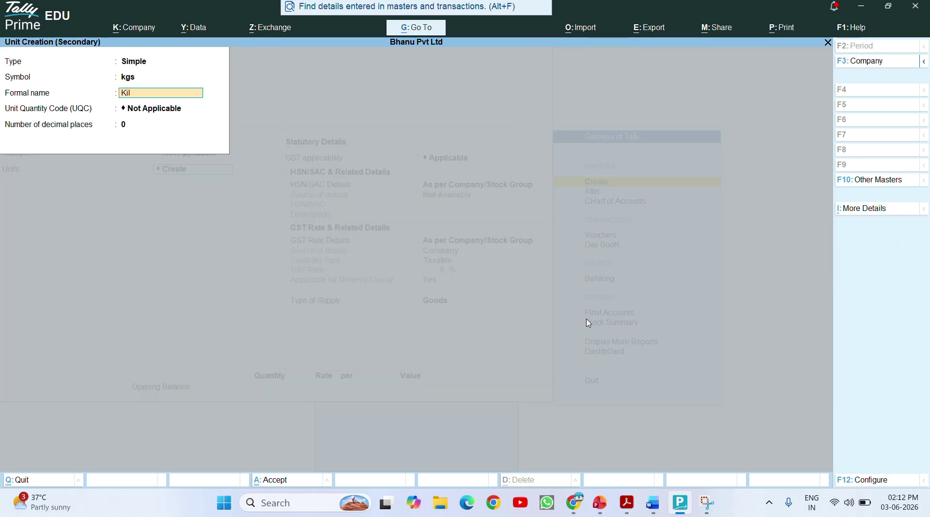
pyautogui.write('lograms')
pyautogui.press('Return')
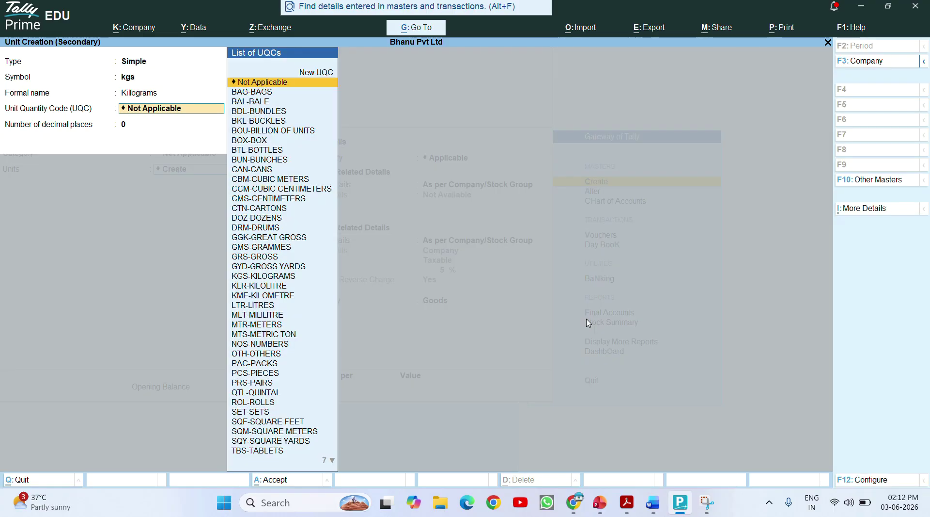
pyautogui.write('kg')
pyautogui.press('Return')
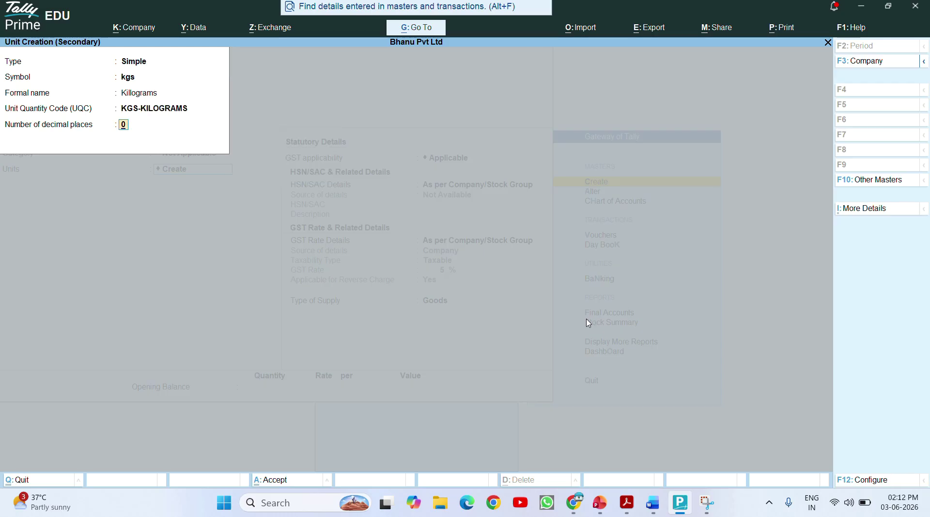
pyautogui.press('Return')
pyautogui.press('Return')
# Save the kgs unit, keep GST applicable for Cashew Nuts, and specify HSN/SAC code 0801 with description Cashew Nuts
pyautogui.press('Return')
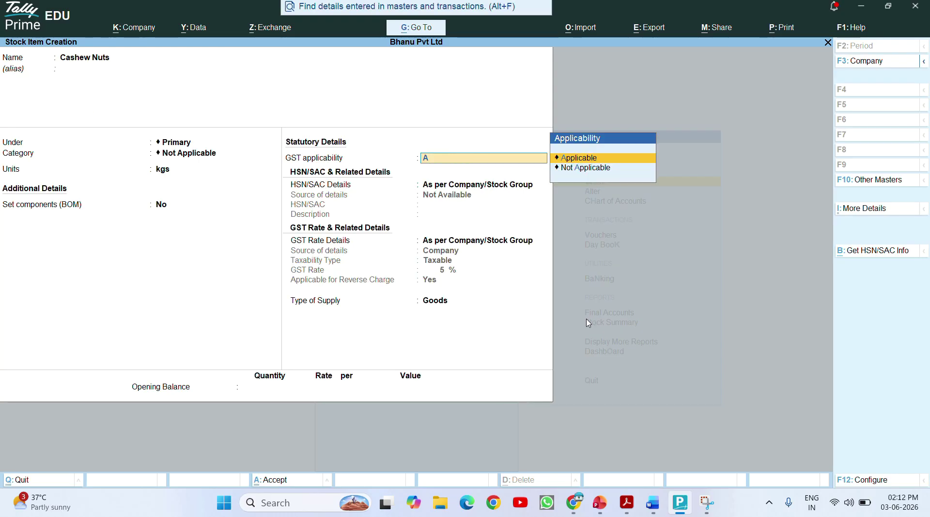
pyautogui.press('Return')
pyautogui.press('Down')
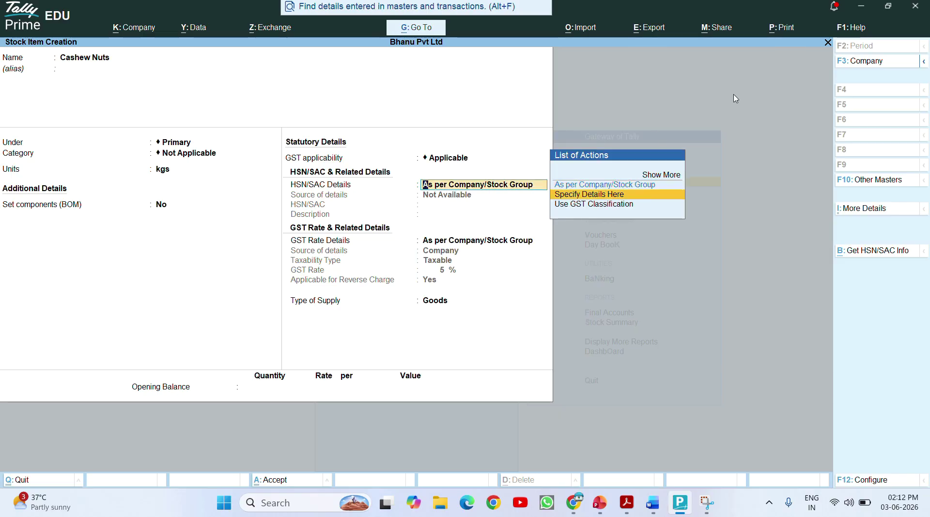
pyautogui.press('Return')
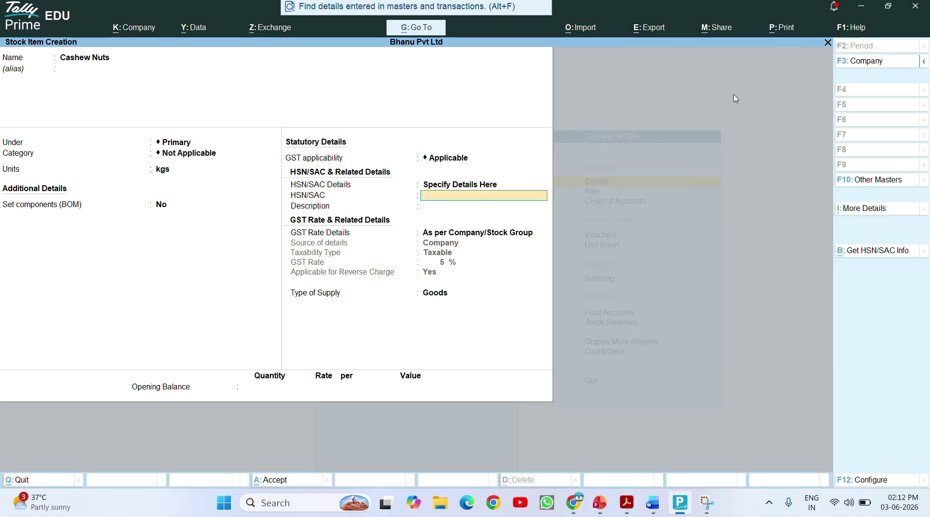
pyautogui.hotkey('alt', 'Tab')
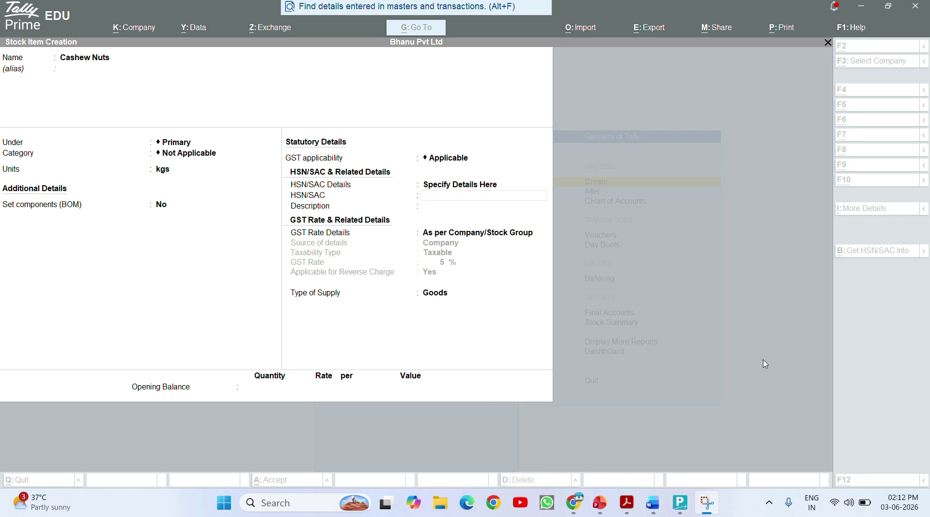
pyautogui.click(651, 503)
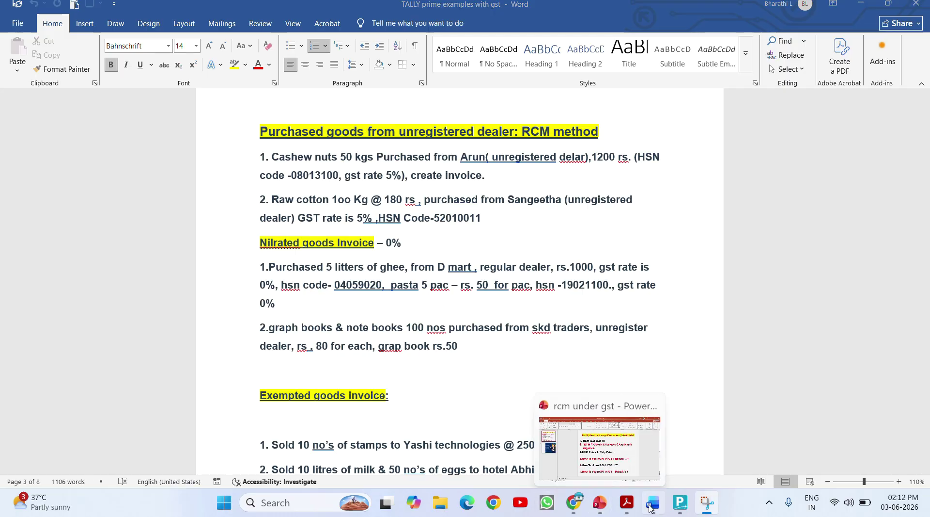
pyautogui.click(681, 506)
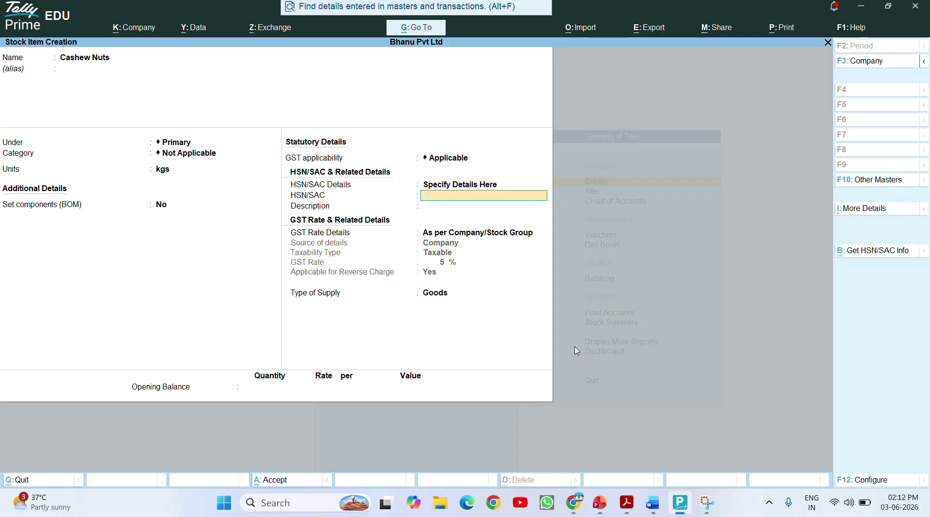
pyautogui.write('0801')
pyautogui.press('Return')
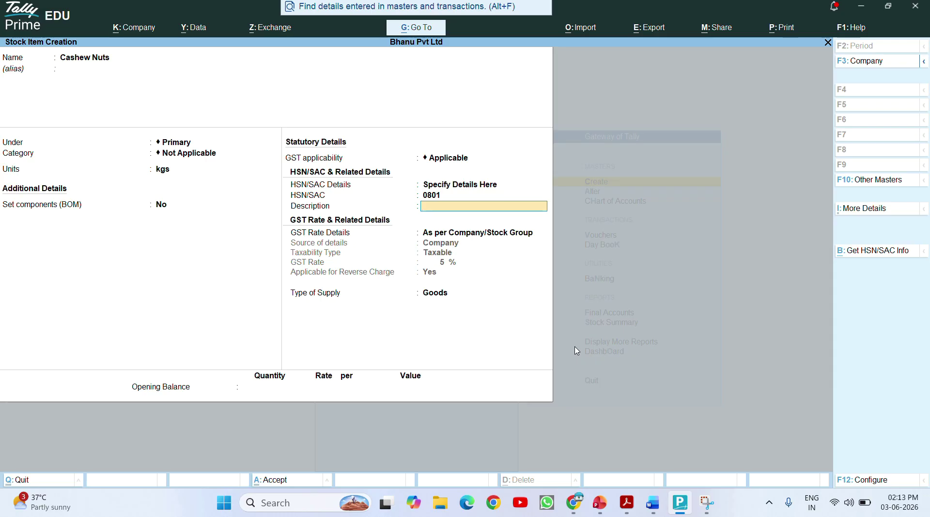
pyautogui.write('Cashew Nuts')
pyautogui.press('Return')
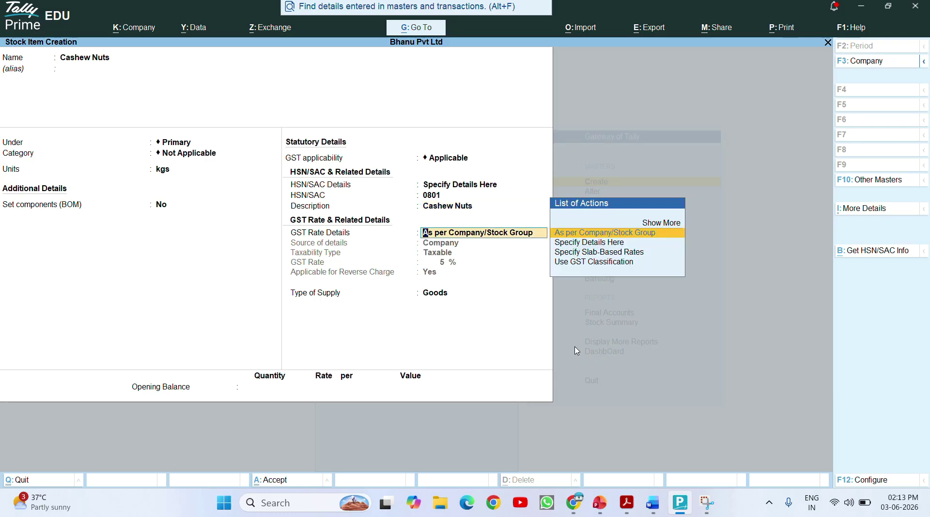
# Specify the item's own GST details as Taxable at 5% with reverse charge applicable, keep supply type Goods, and save the item
pyautogui.press('Down')
pyautogui.press('Return')
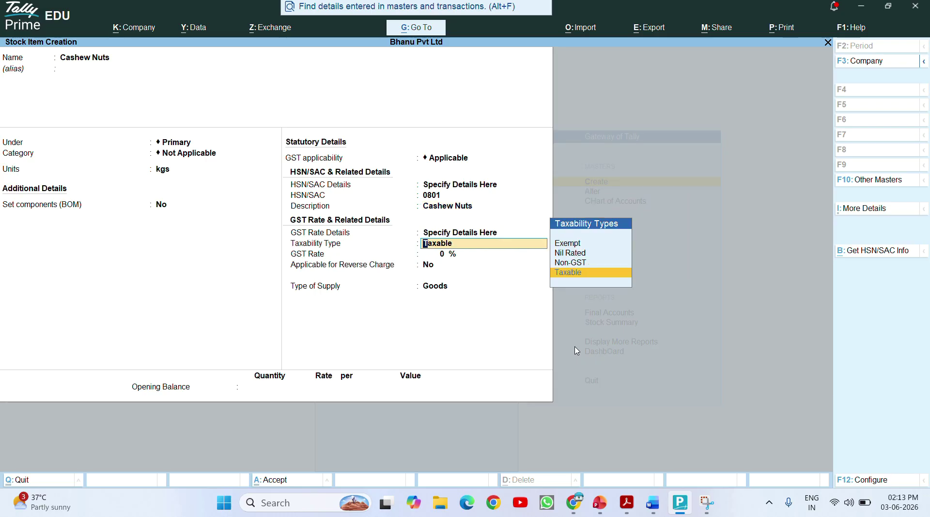
pyautogui.press('Return')
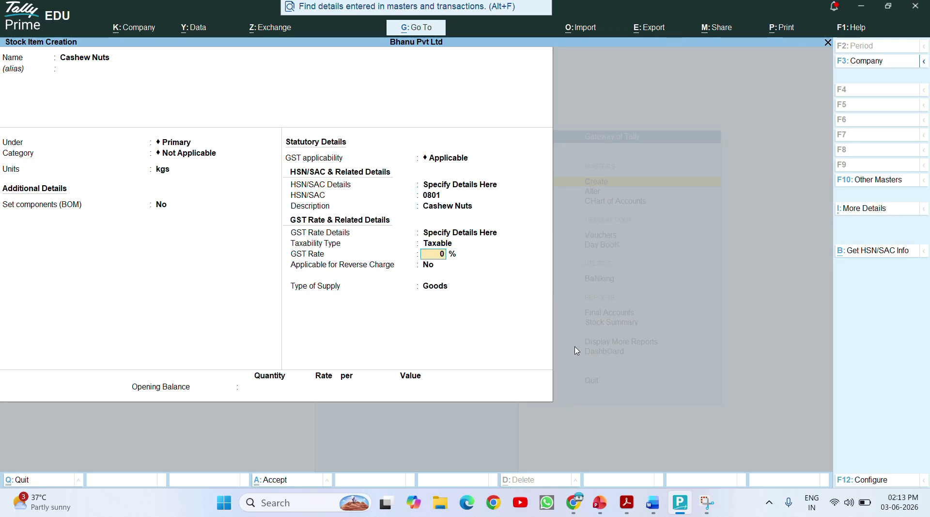
pyautogui.write('5')
pyautogui.press('Return')
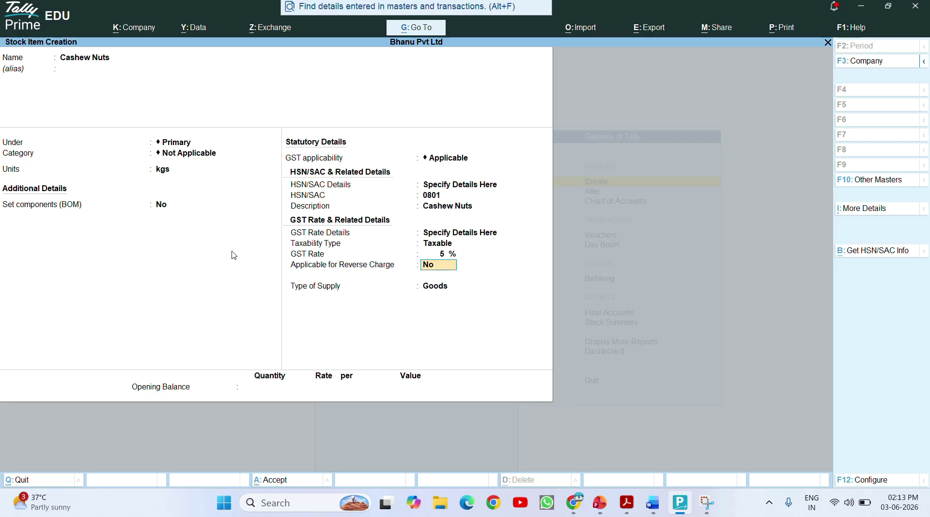
pyautogui.write('yes')
pyautogui.press('Return')
pyautogui.press('Return')
pyautogui.press('Return')
pyautogui.press('Return')
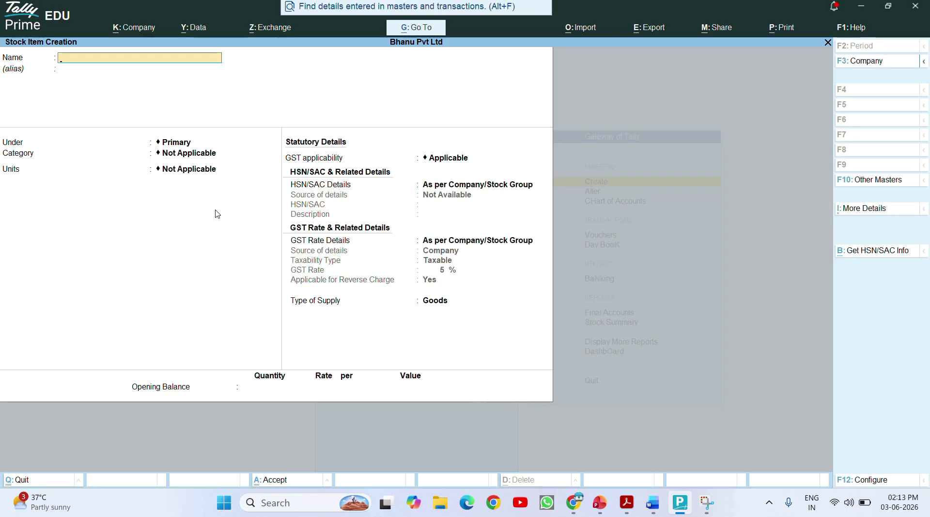
# Leave stock item creation and start a purchase voucher in Item Invoice mode
pyautogui.press('Escape')
pyautogui.press('Return')
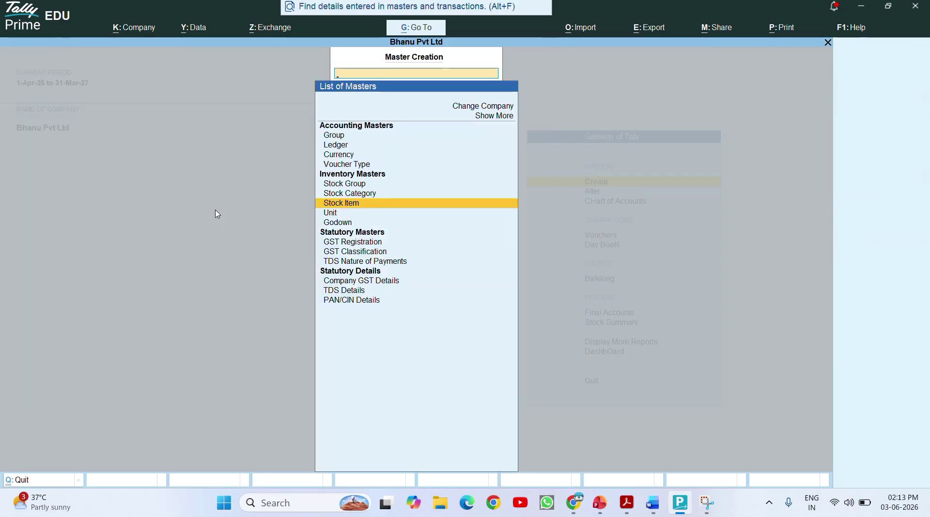
pyautogui.press('Escape')
pyautogui.press('v')
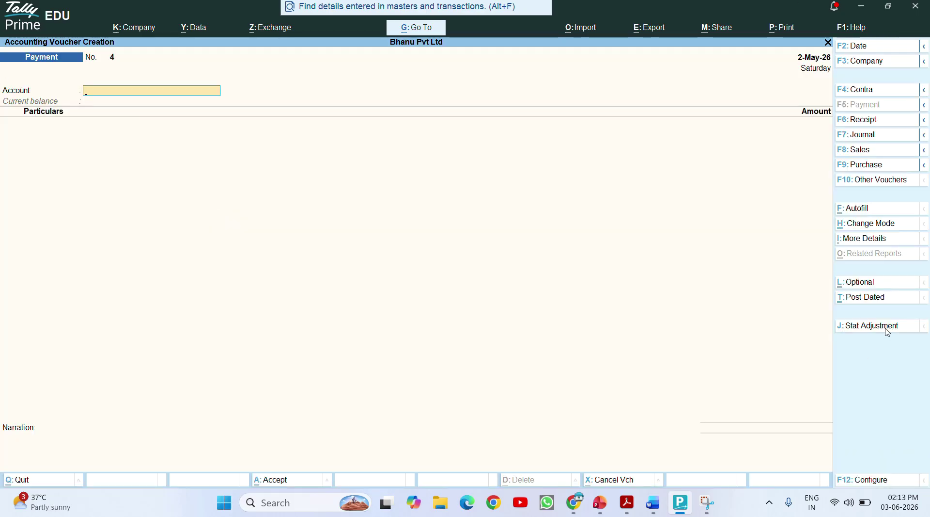
pyautogui.click(866, 167)
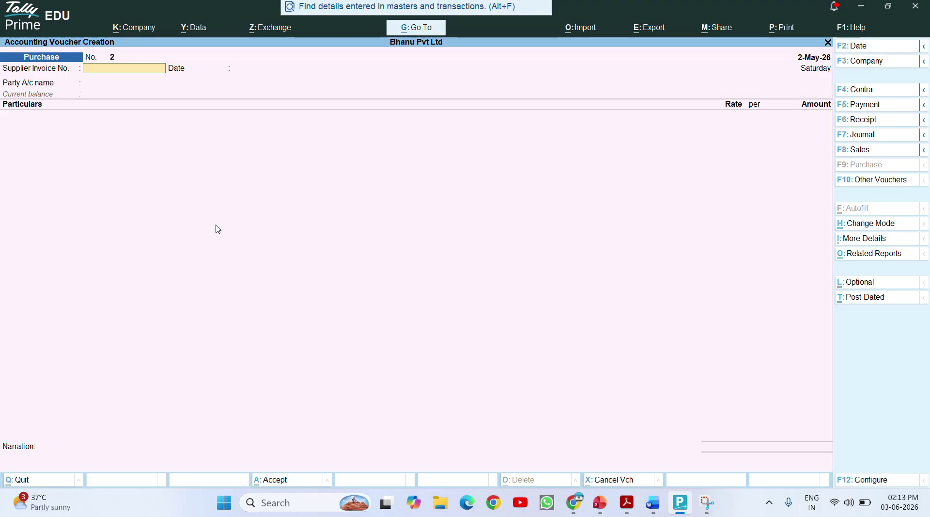
pyautogui.click(867, 224)
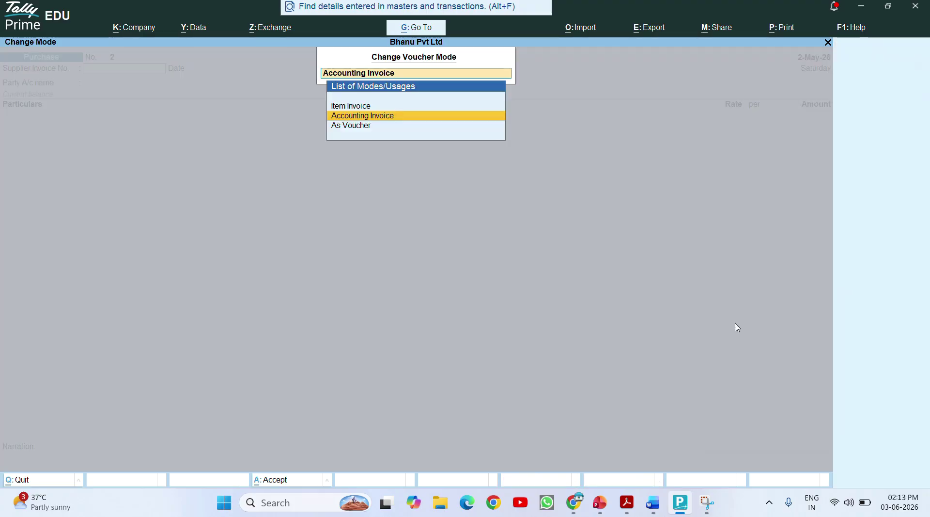
pyautogui.press('Up')
pyautogui.press('Return')
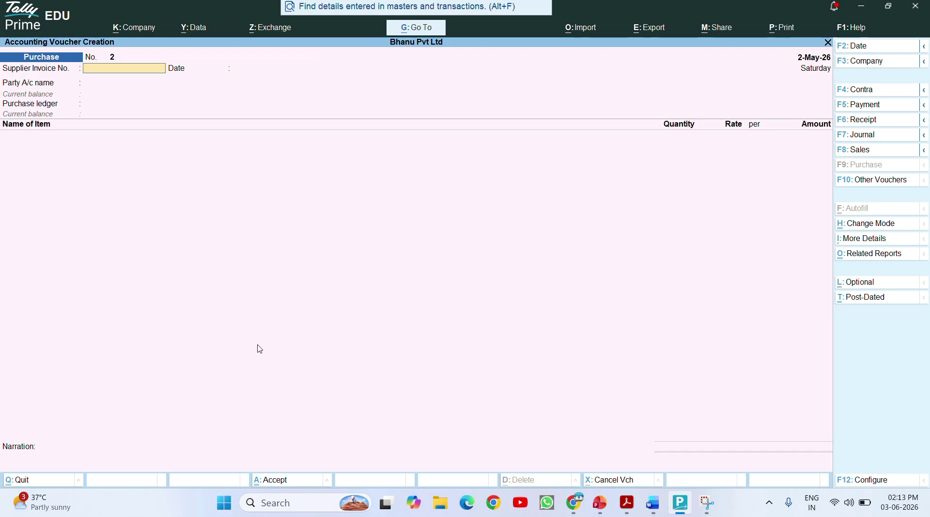
# Enter supplier invoice number 02 dated 2-May-26, with the unregistered supplier as party and URD Purchase A/c as purchase ledger
pyautogui.write('02')
pyautogui.press('Return')
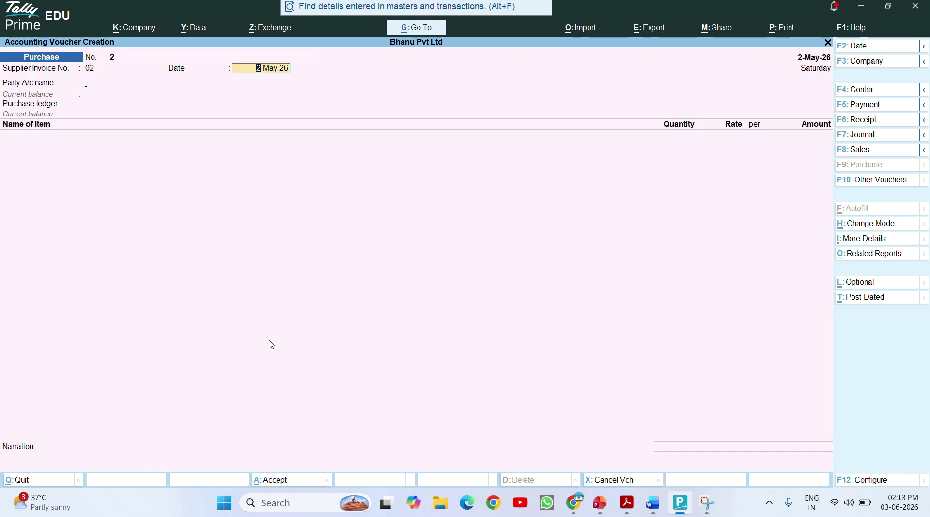
pyautogui.press('Return')
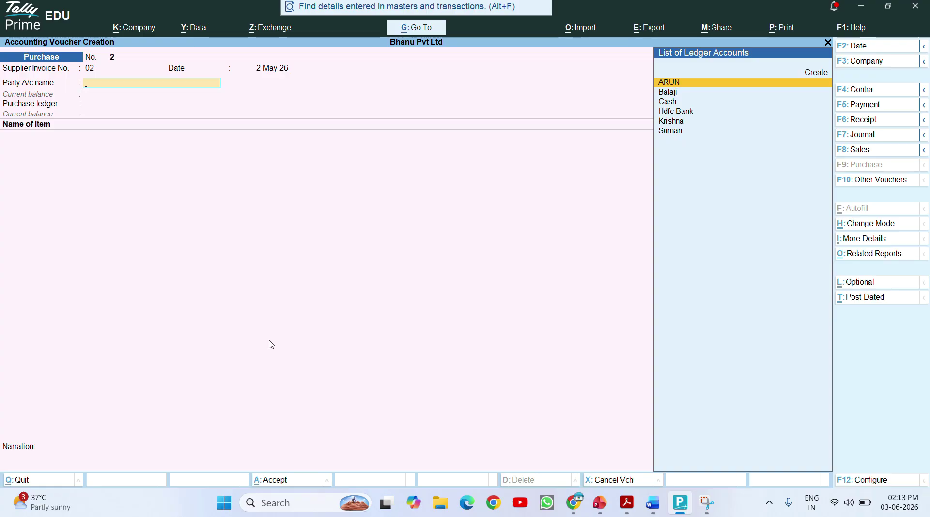
pyautogui.press('Return')
pyautogui.press('Return')
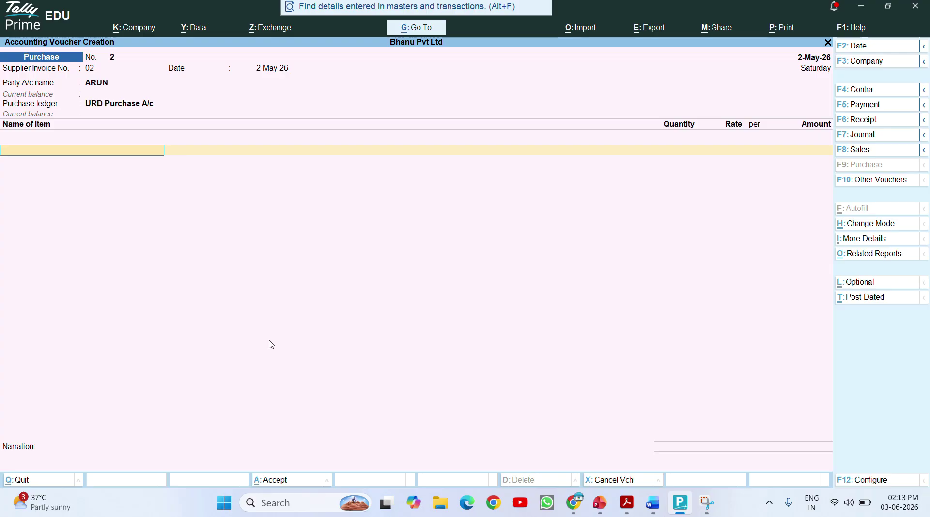
# Add Cashew Nuts to the purchase with quantity 50 kgs at 1,200 per kg, following the exercise document
pyautogui.write('Ca')
pyautogui.press('Return')
pyautogui.hotkey('alt', 'Tab')
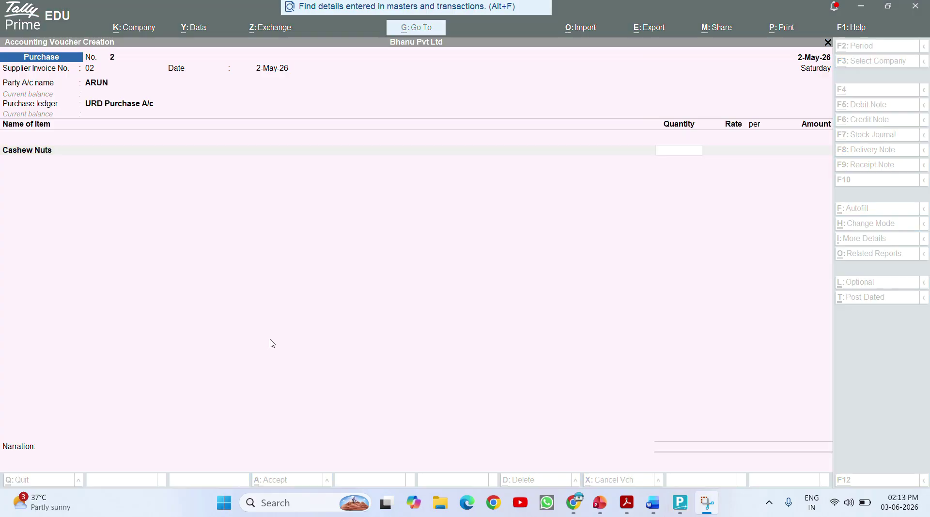
pyautogui.click(653, 503)
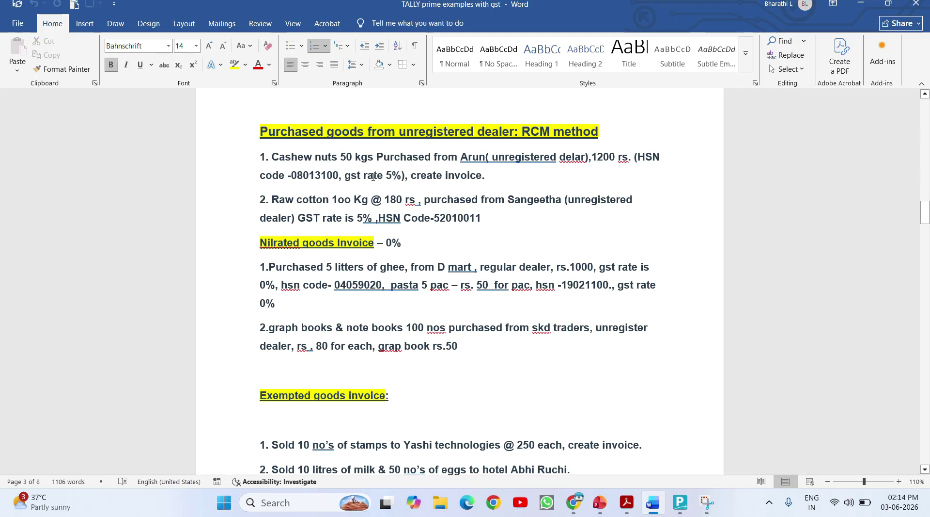
pyautogui.click(862, 4)
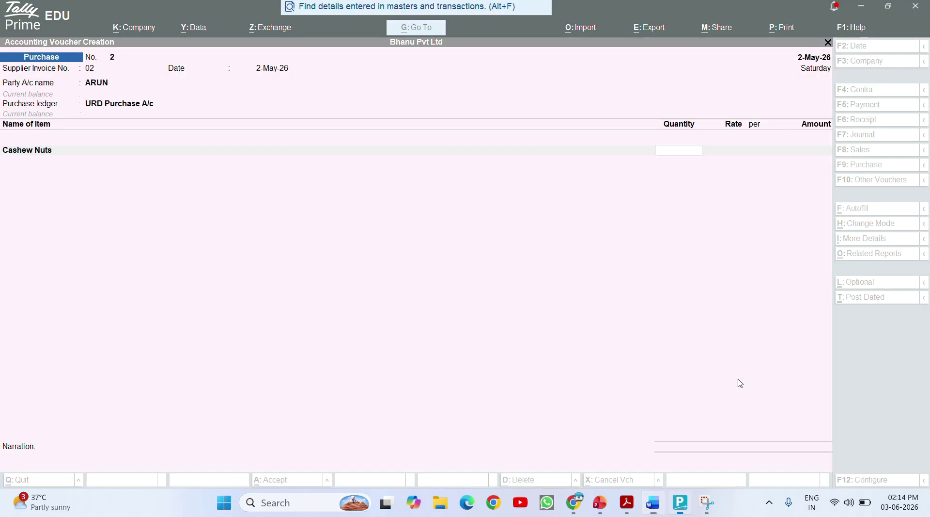
pyautogui.write('50')
pyautogui.press('Return')
pyautogui.write('1,200')
pyautogui.press('Return')
pyautogui.press('Return')
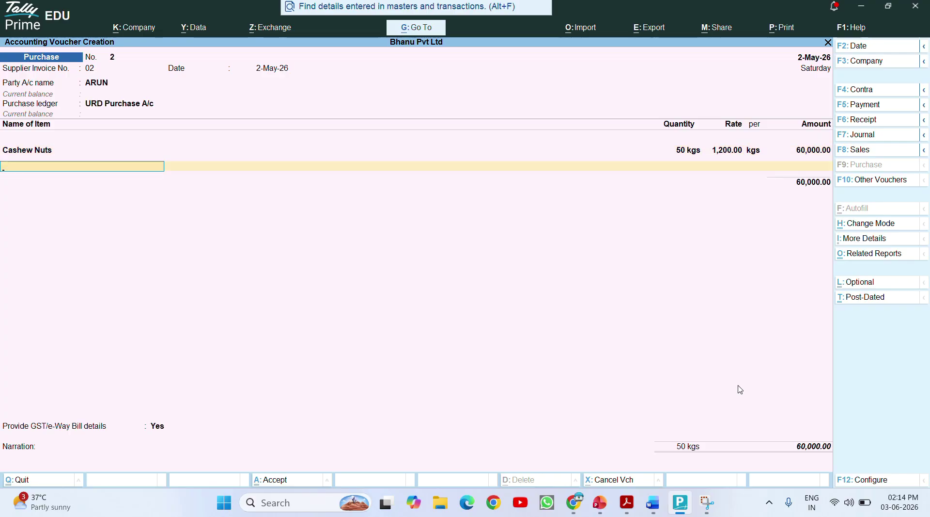
# End the item list, decline GST/e-Way Bill details, keep bill reference 02 as New Ref, and save the purchase voucher
pyautogui.press('Return')
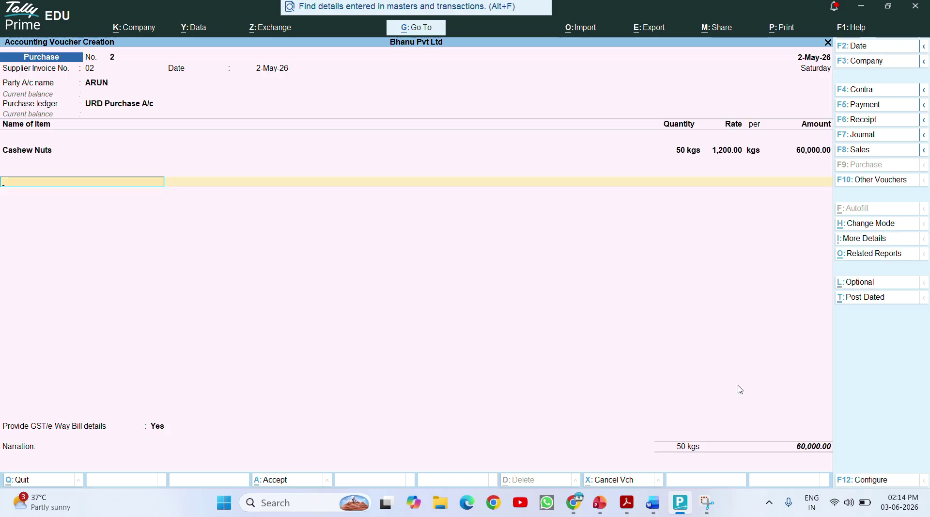
pyautogui.press('Return')
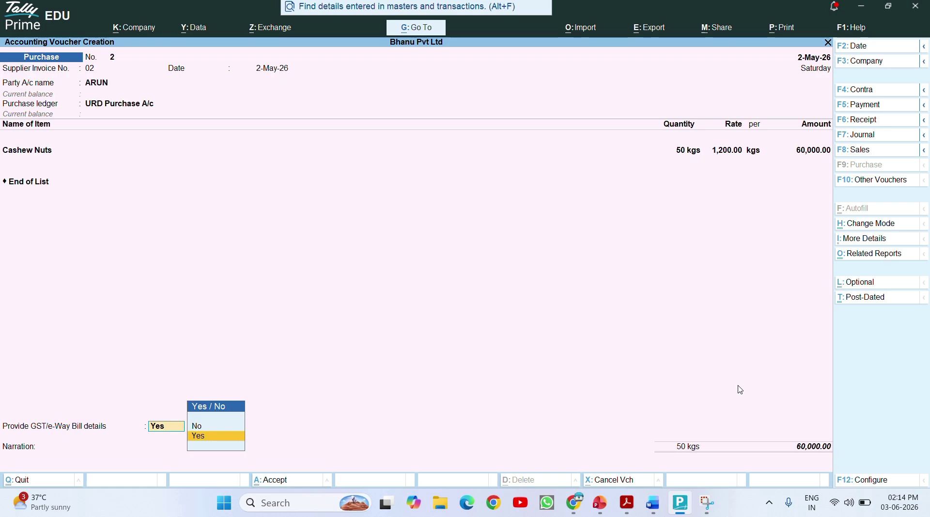
pyautogui.press('n')
pyautogui.press('Return')
pyautogui.press('Return')
pyautogui.press('Return')
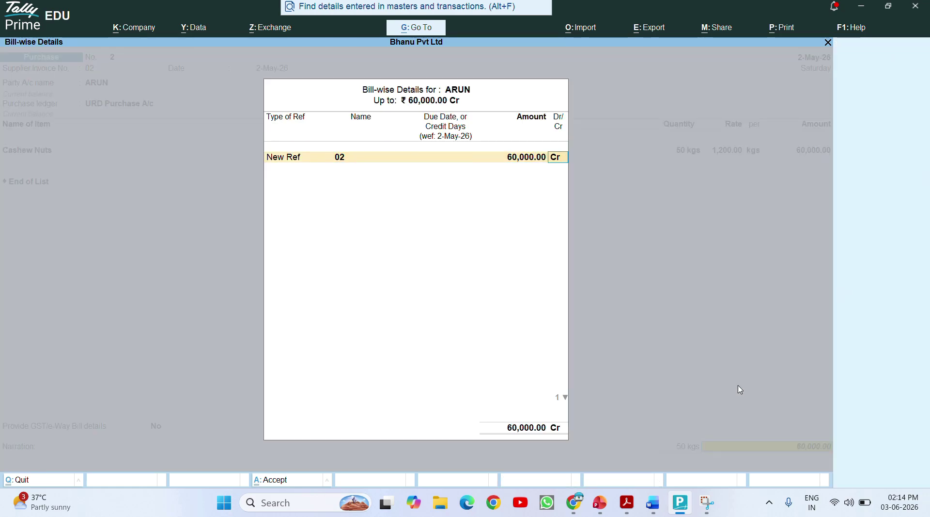
pyautogui.press('Return')
pyautogui.press('Return')
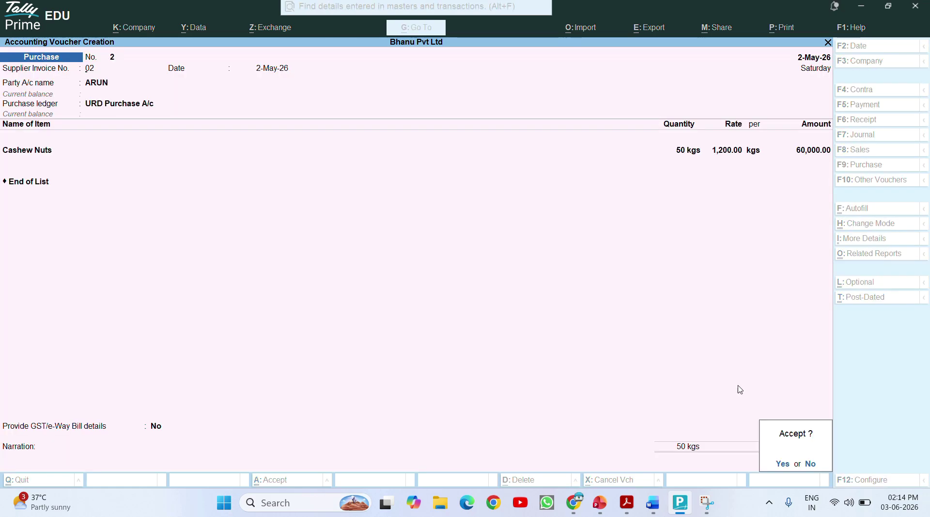
pyautogui.press('Return')
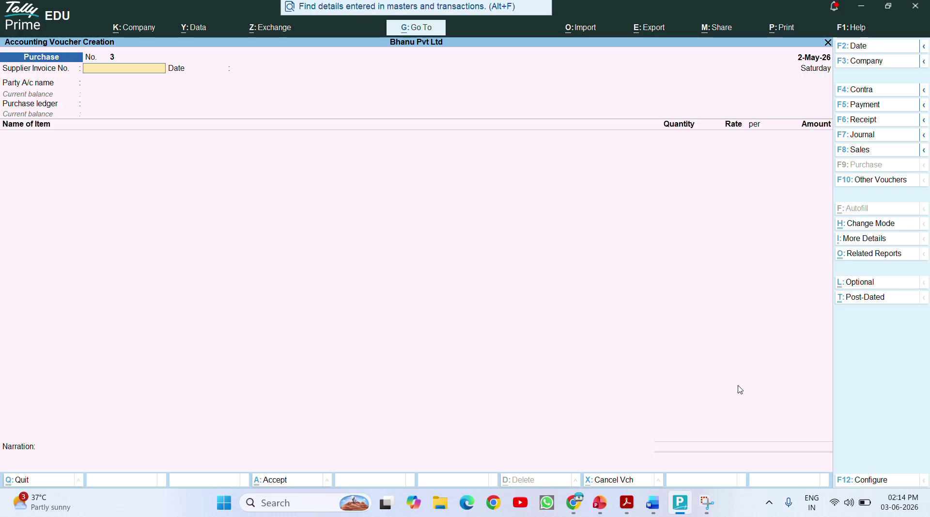
# Leave voucher entry and start a new ledger named Rent Services under Indirect Expenses
pyautogui.press('Escape')
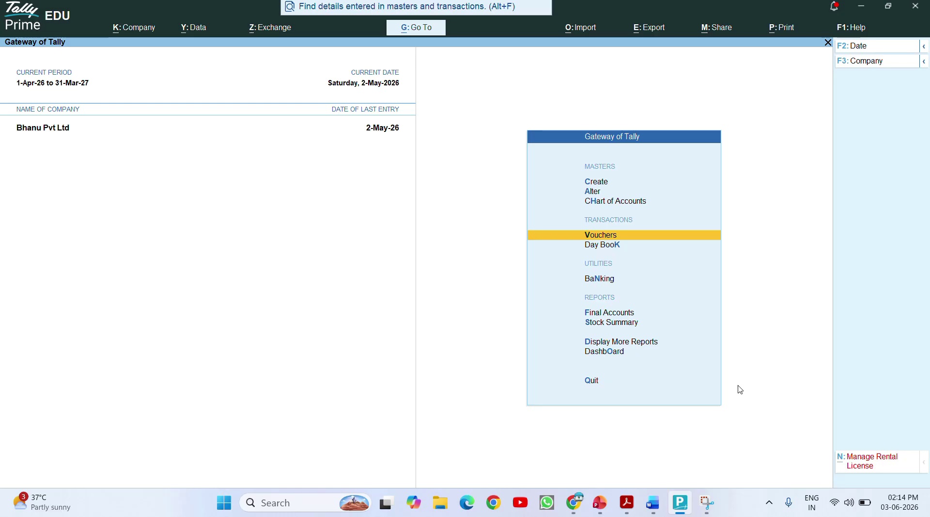
pyautogui.press('Up')
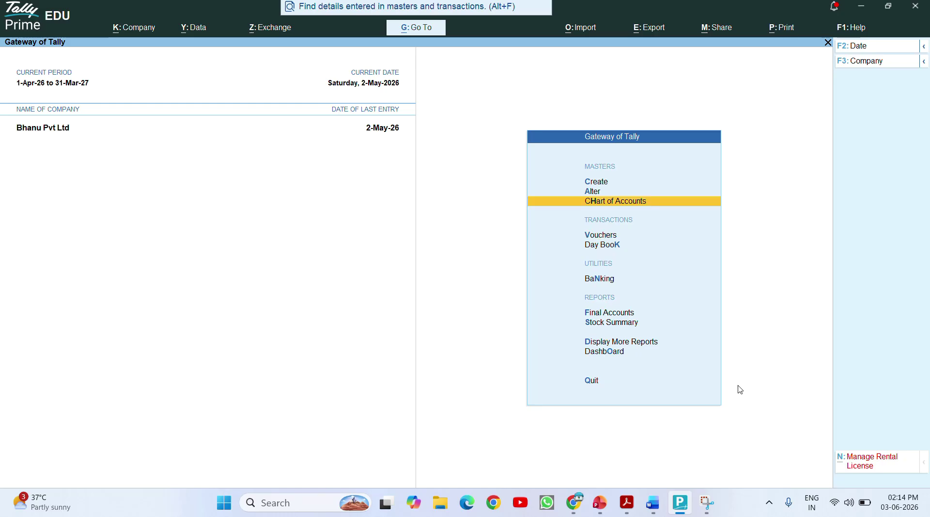
pyautogui.press('c')
pyautogui.press('Down')
pyautogui.press('Return')
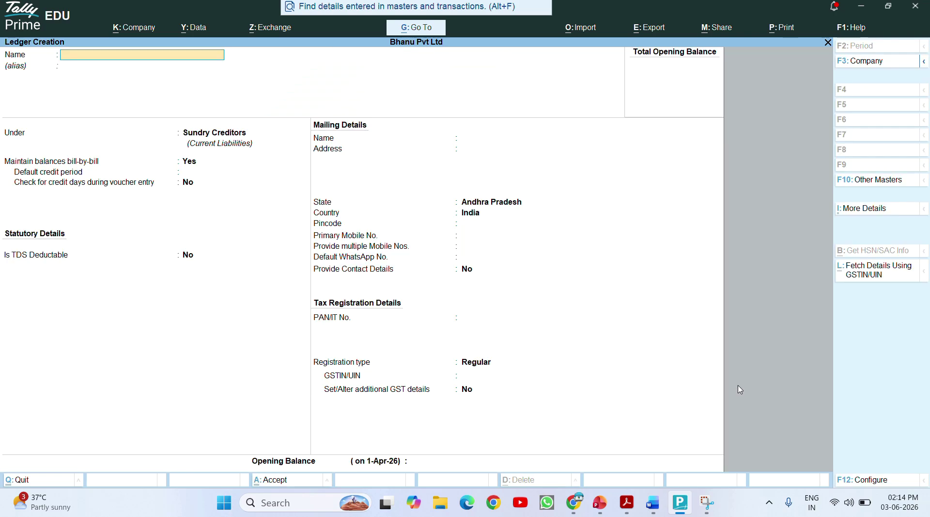
pyautogui.write('Rent Services')
pyautogui.press('Return')
pyautogui.press('Return')
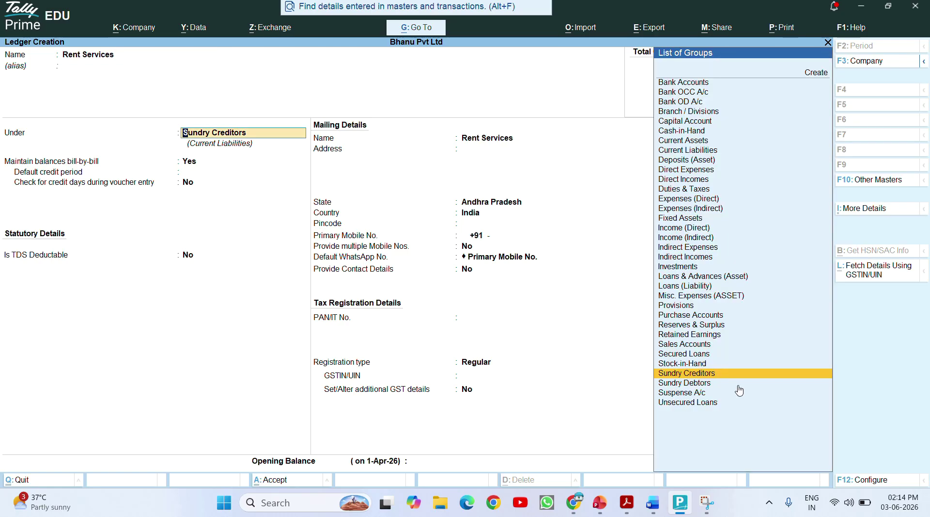
pyautogui.write('In')
pyautogui.press('Down')
pyautogui.press('Down')
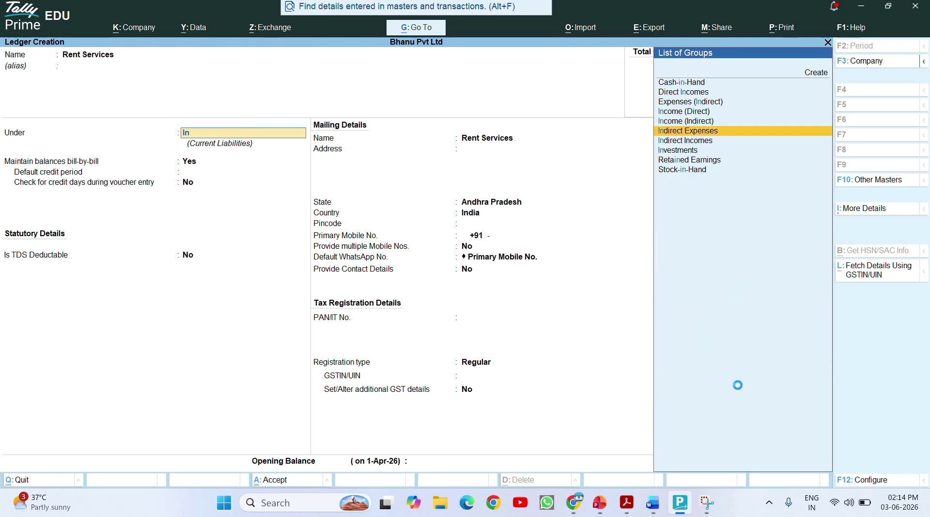
pyautogui.press('Return')
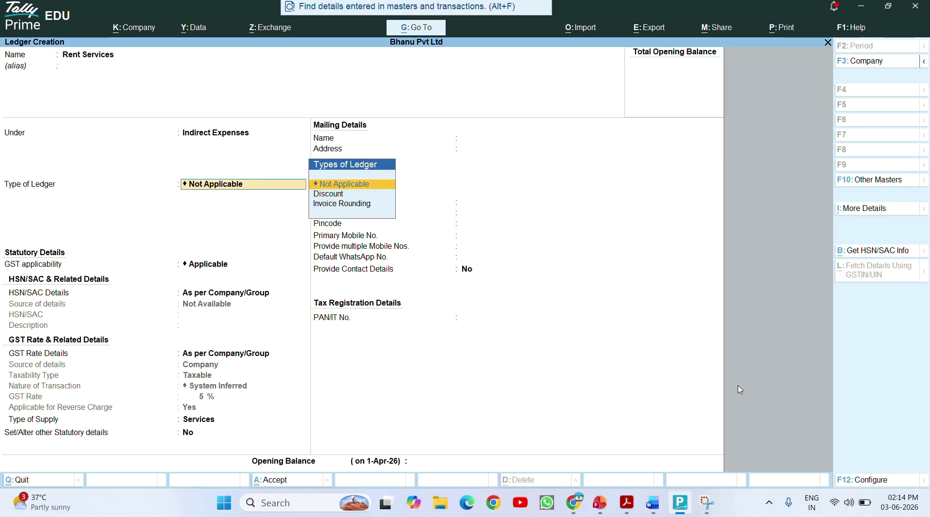
# Keep the ledger type Not Applicable and GST Applicable, and specify HSN/SAC 5896 with the description Rent Services
pyautogui.press('Return')
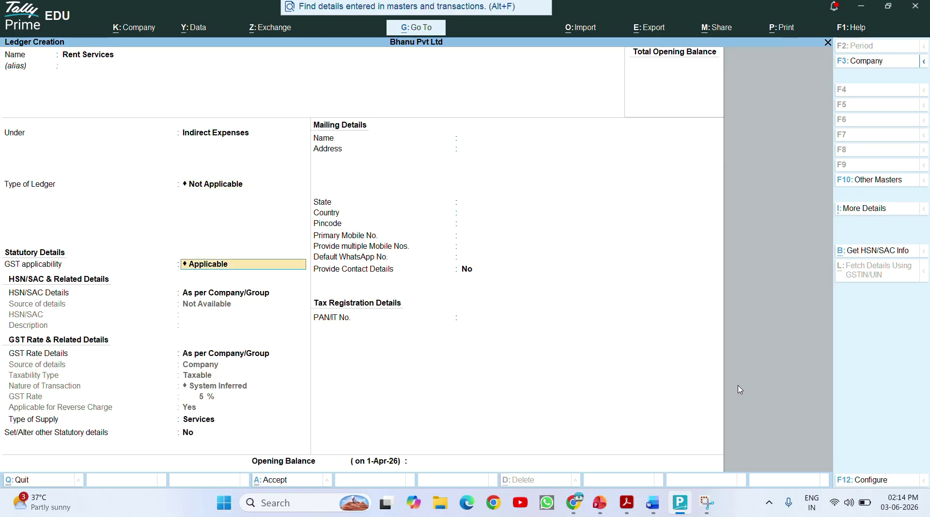
pyautogui.press('Return')
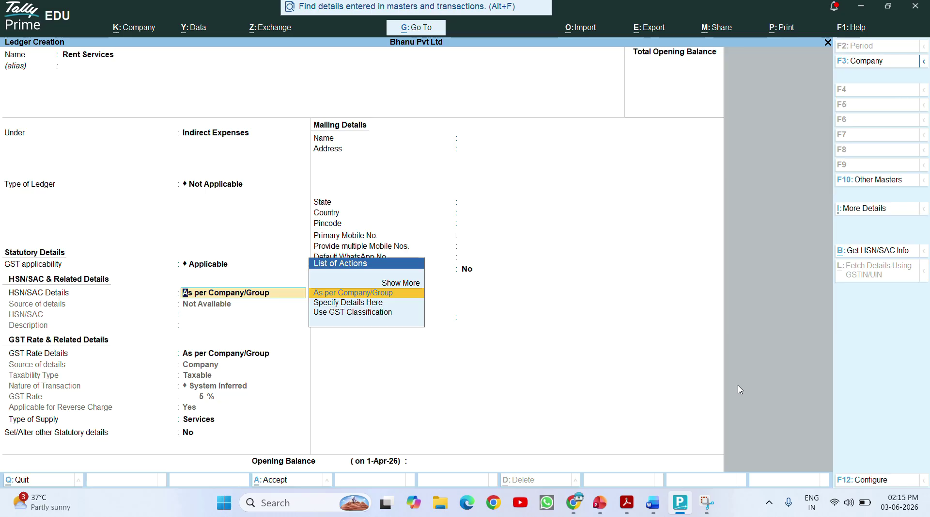
pyautogui.press('Down')
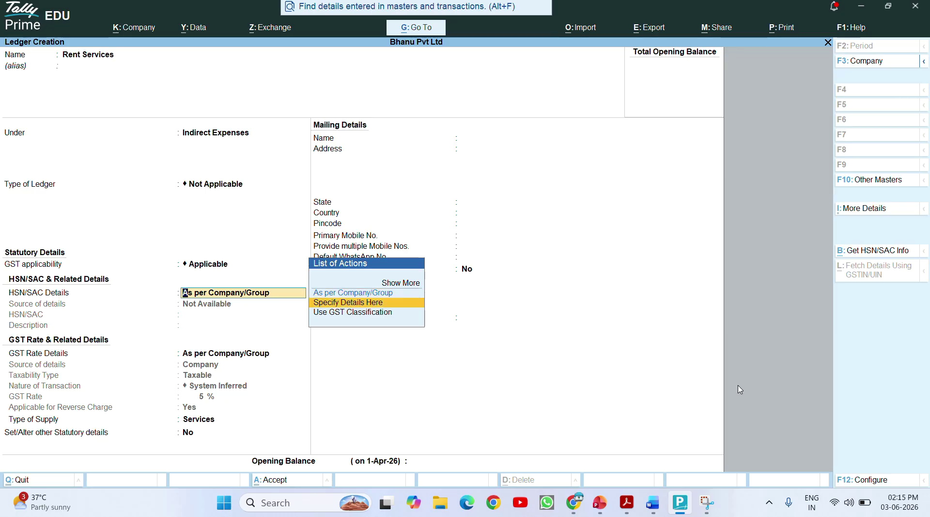
pyautogui.press('Return')
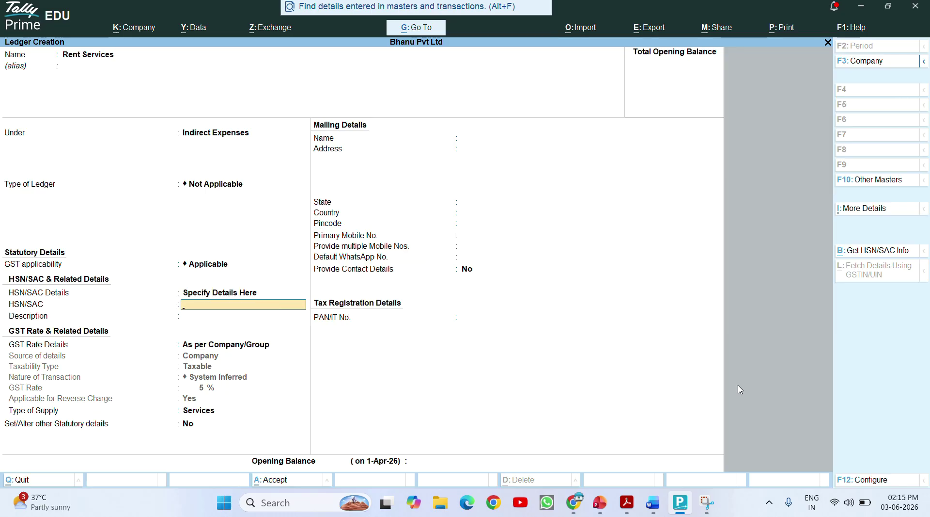
pyautogui.write('5896')
pyautogui.press('Return')
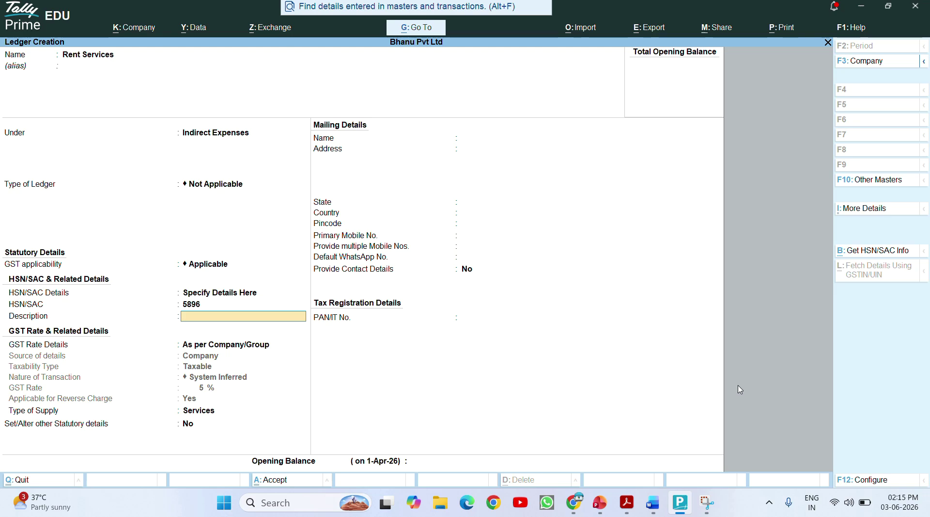
pyautogui.write('Rent Services')
pyautogui.press('Return')
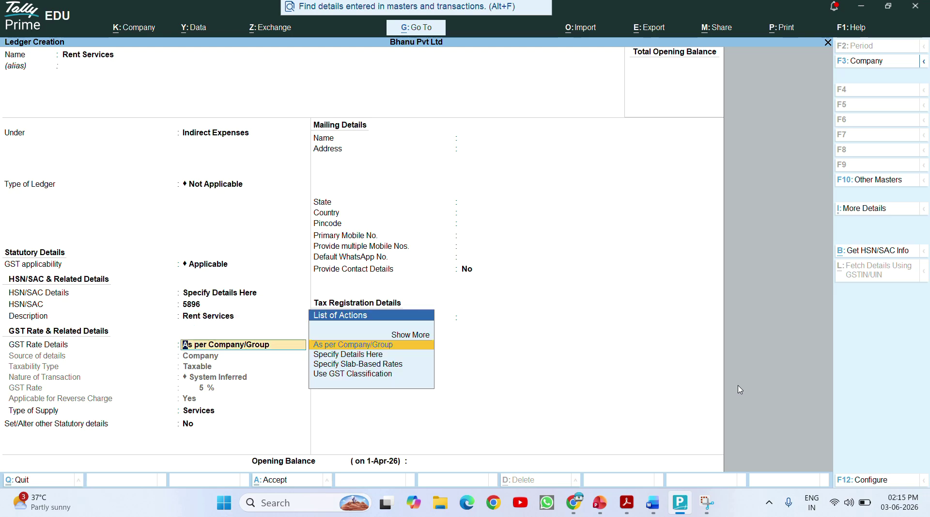
# Specify the ledger's own GST rate details as Taxable with the nature of transaction Local Purchase - Taxable
pyautogui.press('Down')
pyautogui.press('Return')
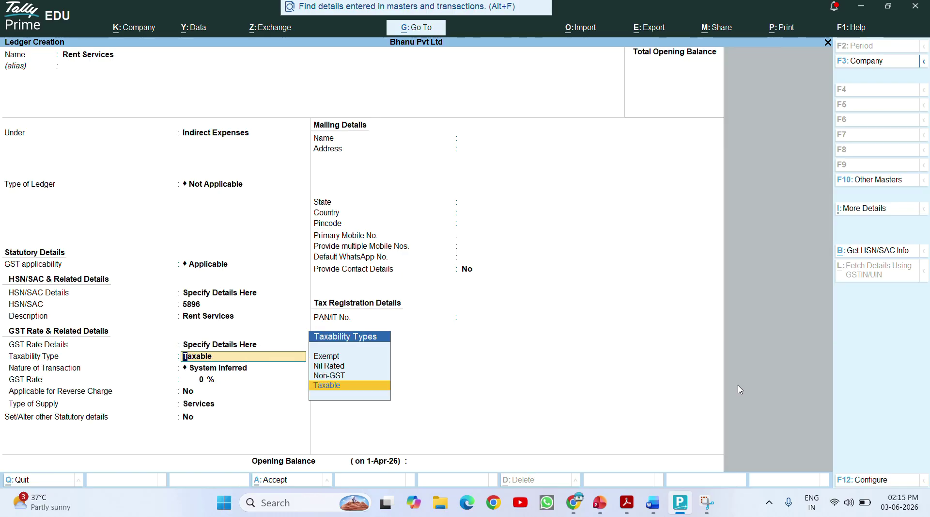
pyautogui.press('Return')
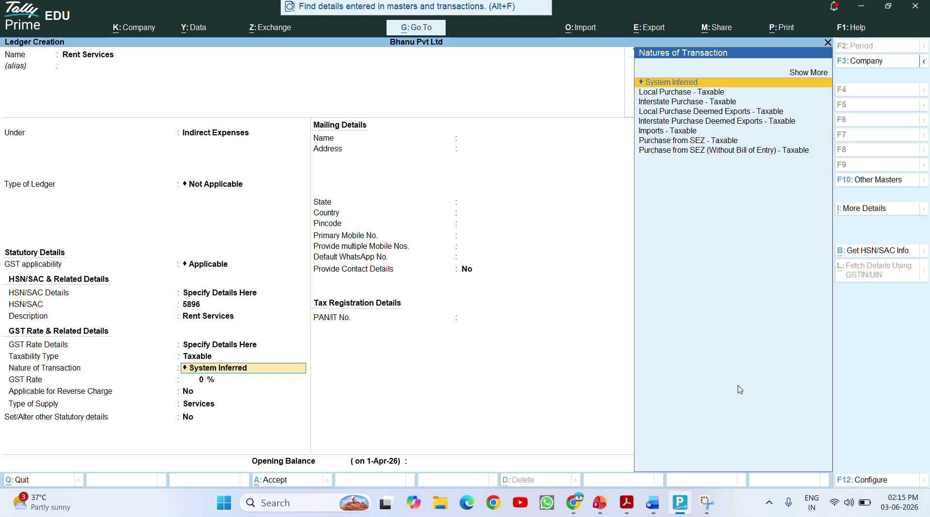
pyautogui.press('Down')
pyautogui.press('Up')
pyautogui.press('Down')
pyautogui.press('Return')
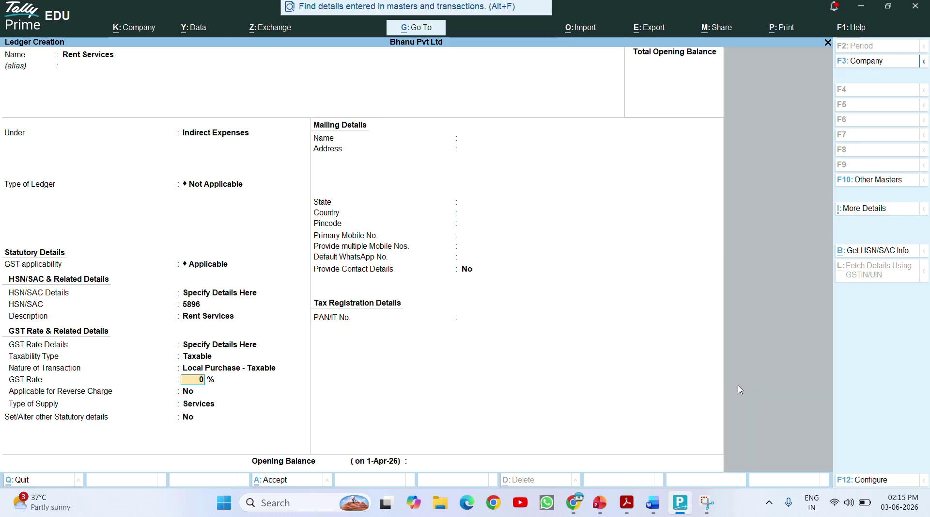
# Set the GST rate to 18%, apply reverse charge, keep the supply type Services, and save the Rent Services ledger
pyautogui.write('18')
pyautogui.press('Return')
pyautogui.write('yes')
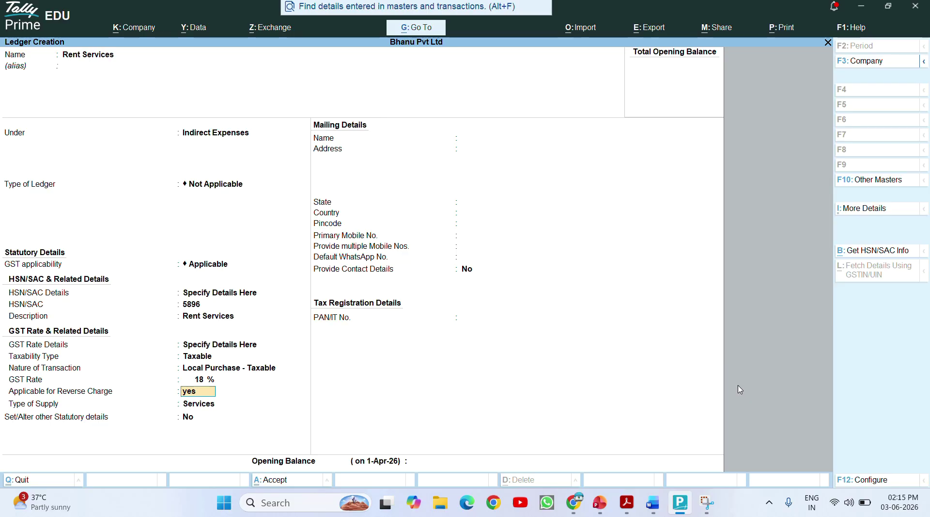
pyautogui.press('Return')
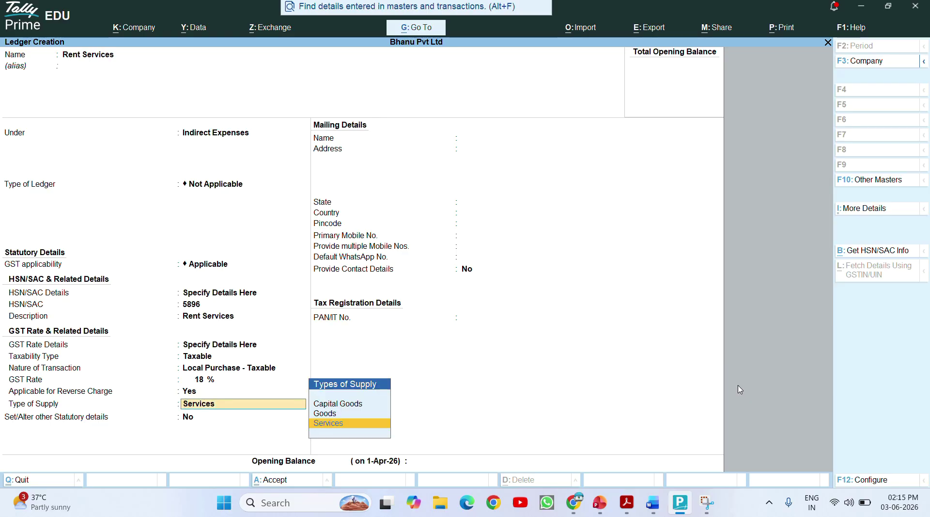
pyautogui.press('Return')
pyautogui.press('Return')
pyautogui.press('Return')
pyautogui.press('Return')
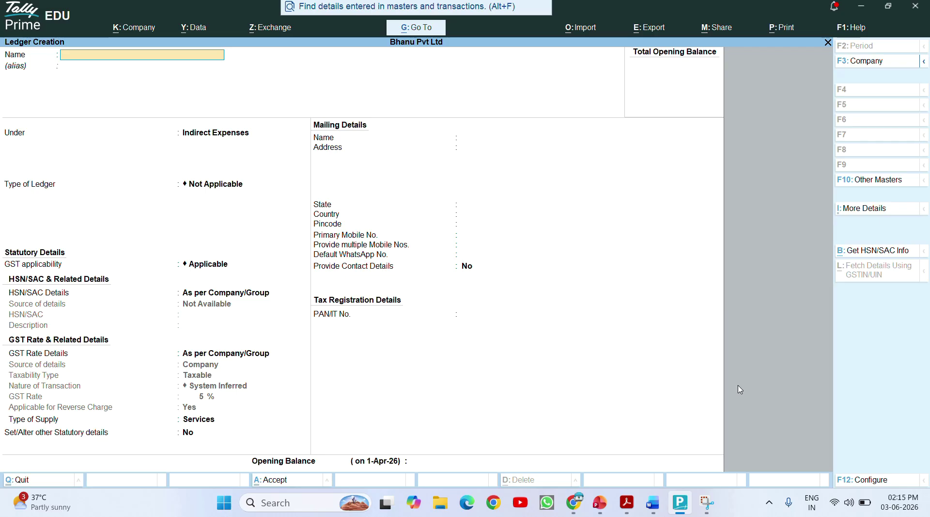
# Enter a new supplier ledger with the supplier's name under Sundry Creditors, keeping bill-by-bill balances on
pyautogui.write('Hari')
pyautogui.press('Return')
pyautogui.write('Su')
pyautogui.press('Return')
pyautogui.press('Return')
pyautogui.press('Return')
pyautogui.press('Return')
pyautogui.press('Return')
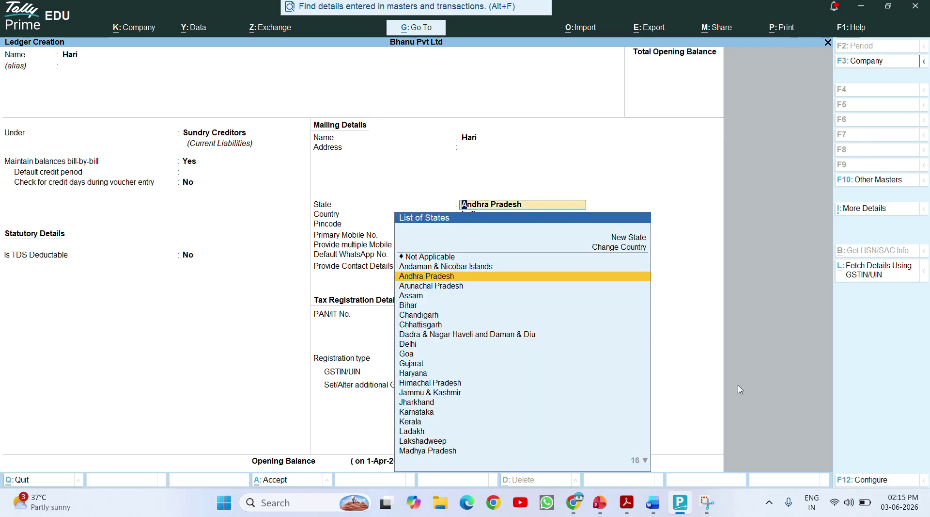
# Keep the supplier's state as Andhra Pradesh, set the registration type to Unregistered/Consumer, save the ledger and leave ledger creation
pyautogui.press('Return')
pyautogui.press('Return')
pyautogui.press('Return')
pyautogui.press('Return')
pyautogui.press('Return')
pyautogui.press('Return')
pyautogui.press('Return')
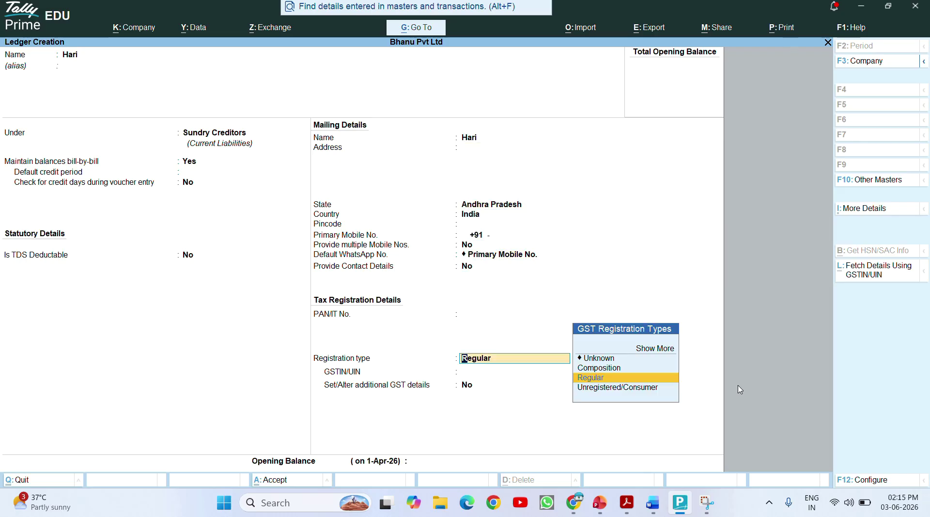
pyautogui.press('Down')
pyautogui.press('Return')
pyautogui.press('Return')
pyautogui.press('Return')
pyautogui.press('Return')
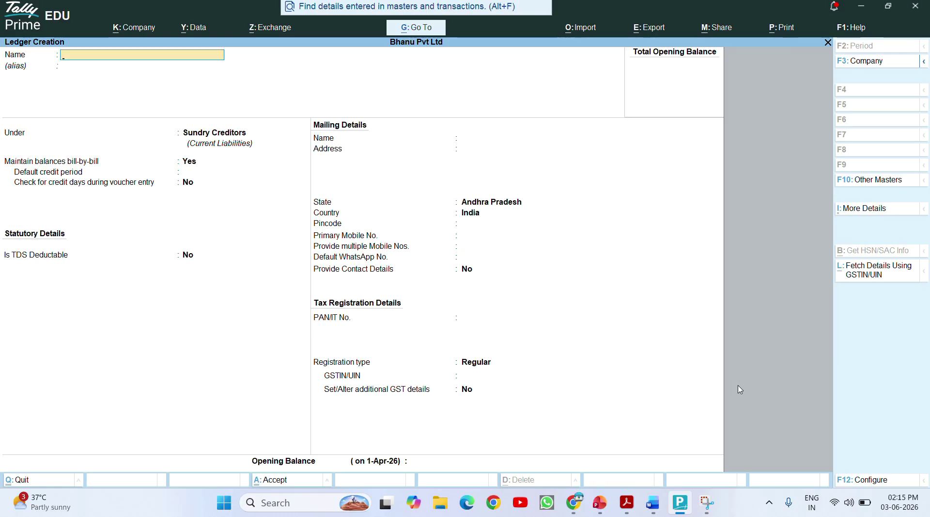
pyautogui.press('Escape')
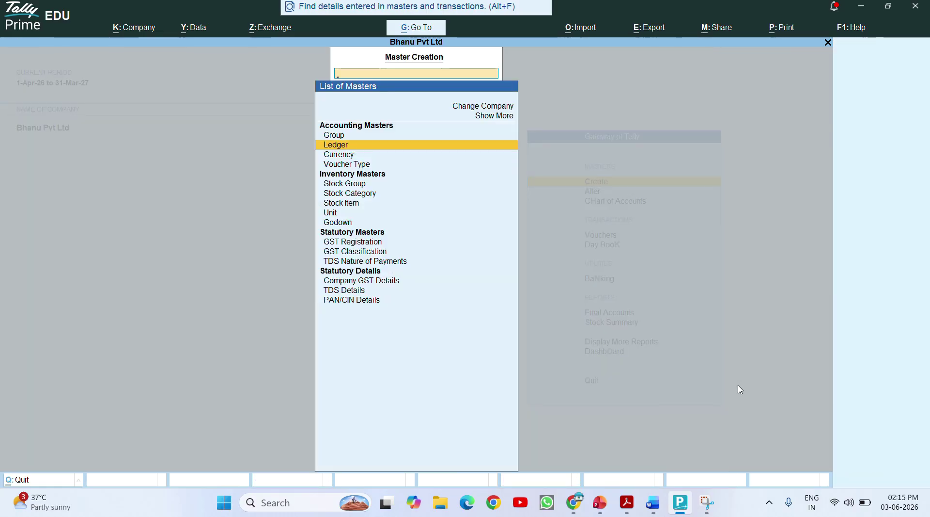
pyautogui.press('Escape')
# Look through the existing ledgers for alteration, check the Cgst ledger's tax settings, and close it without changes
pyautogui.press('Return')
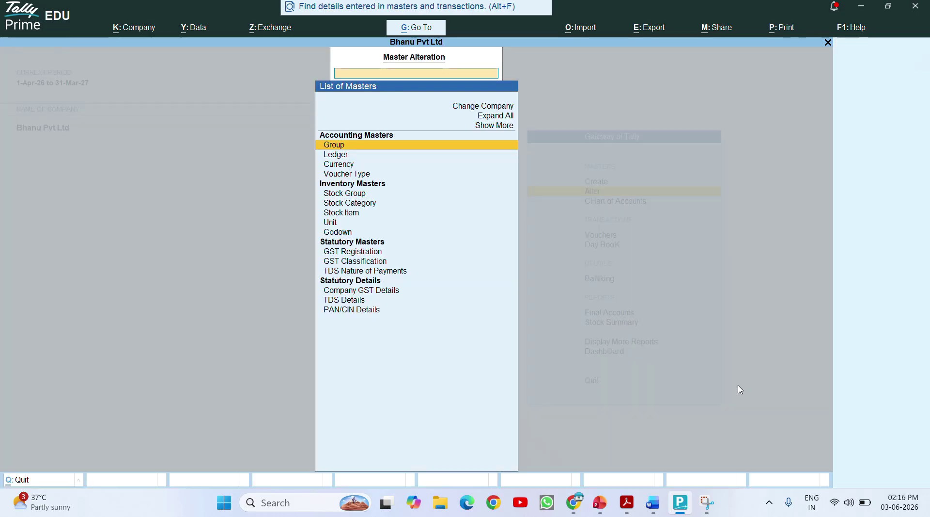
pyautogui.press('Down')
pyautogui.press('Return')
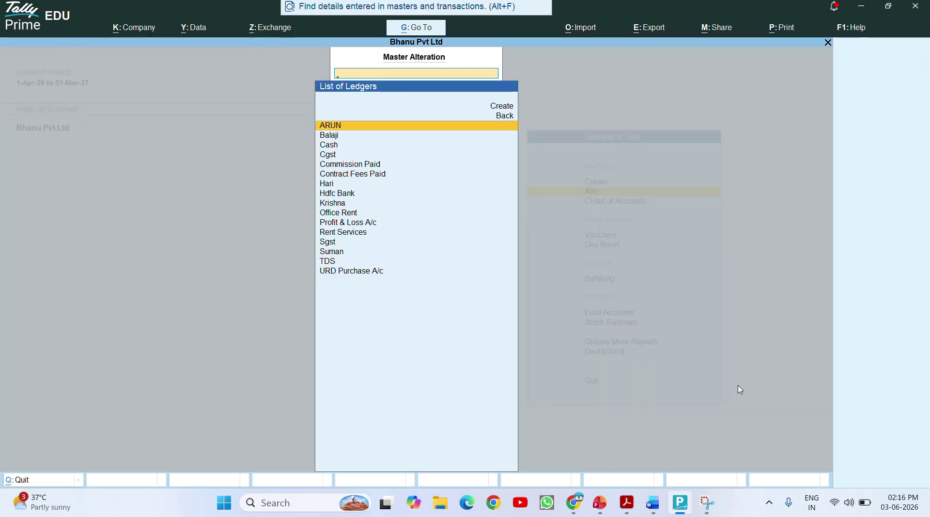
pyautogui.press('Down')
pyautogui.press('Down')
pyautogui.press('Down')
pyautogui.press('Down')
pyautogui.press('Down')
pyautogui.press('Down')
pyautogui.press('Down')
pyautogui.press('Down')
pyautogui.press('Down')
pyautogui.press('Down')
pyautogui.press('Down')
pyautogui.press('Down')
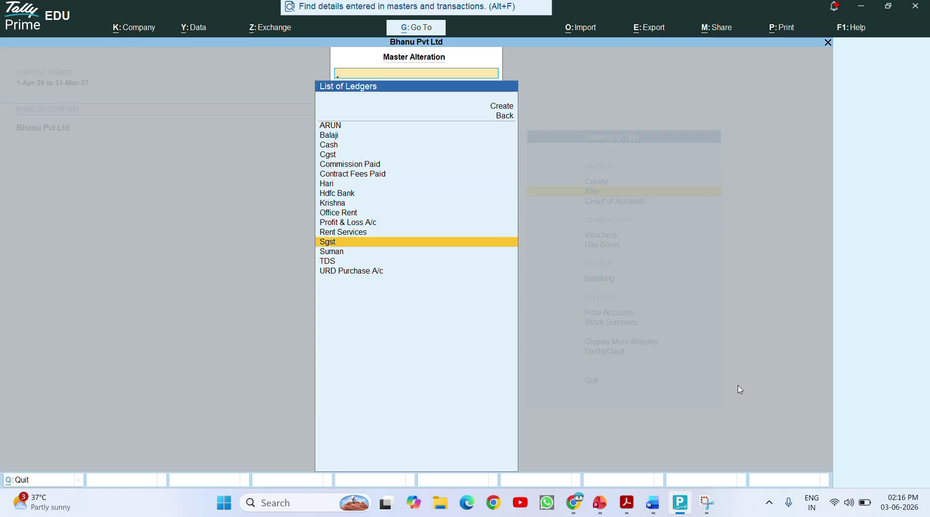
pyautogui.press('Up')
pyautogui.press('Up')
pyautogui.press('Down')
pyautogui.press('Down')
pyautogui.press('Up')
pyautogui.press('Up')
pyautogui.press('Up')
pyautogui.press('Up')
pyautogui.press('Up')
pyautogui.press('Up')
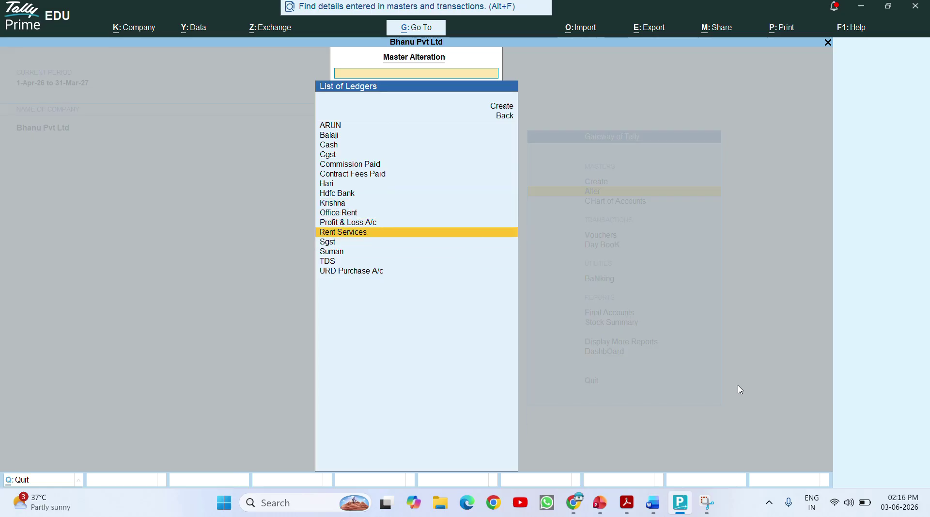
pyautogui.press('Up')
pyautogui.press('Up')
pyautogui.press('Up')
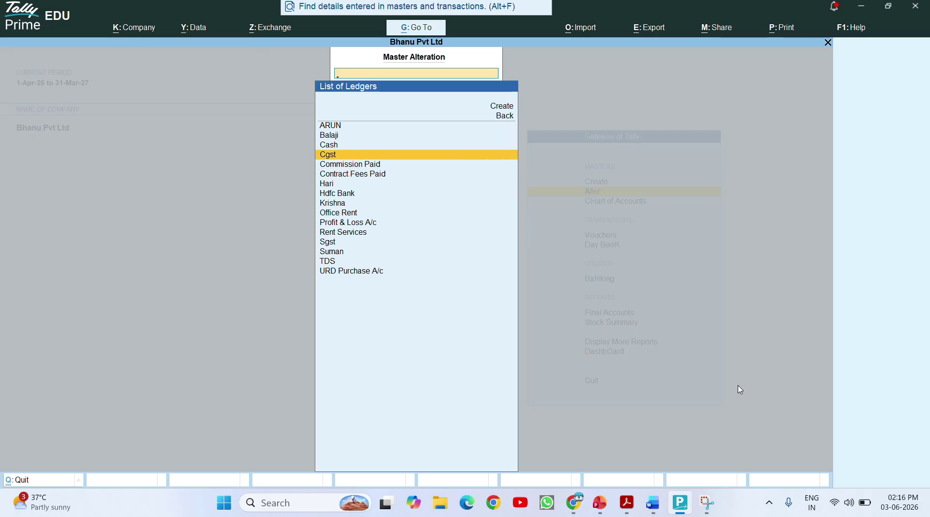
pyautogui.press('Return')
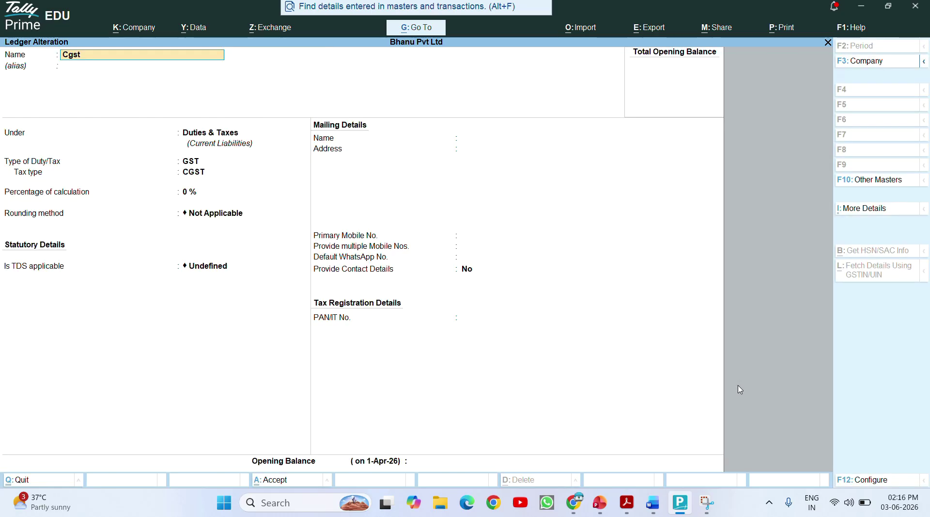
pyautogui.press('Escape')
pyautogui.press('y')
pyautogui.press('Escape')
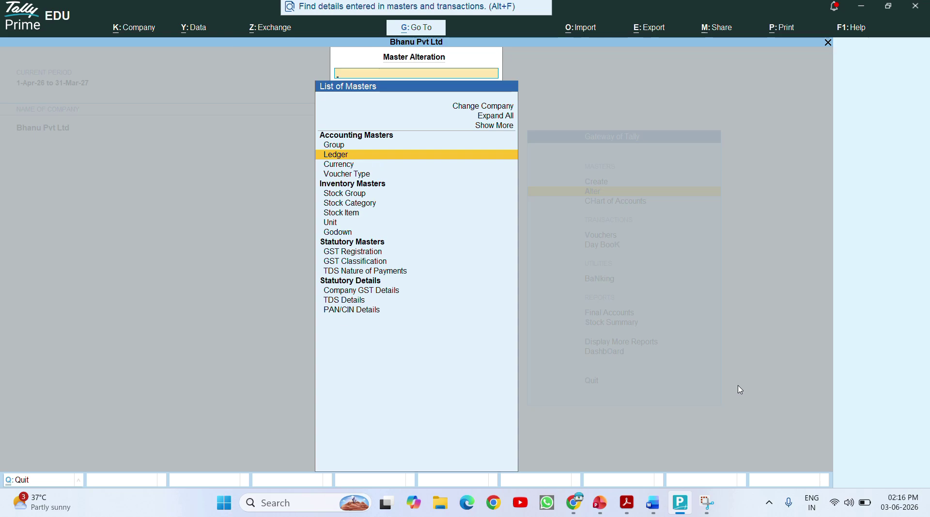
pyautogui.press('Escape')
# Open a new purchase voucher and change its mode to Accounting Invoice
pyautogui.press('v')
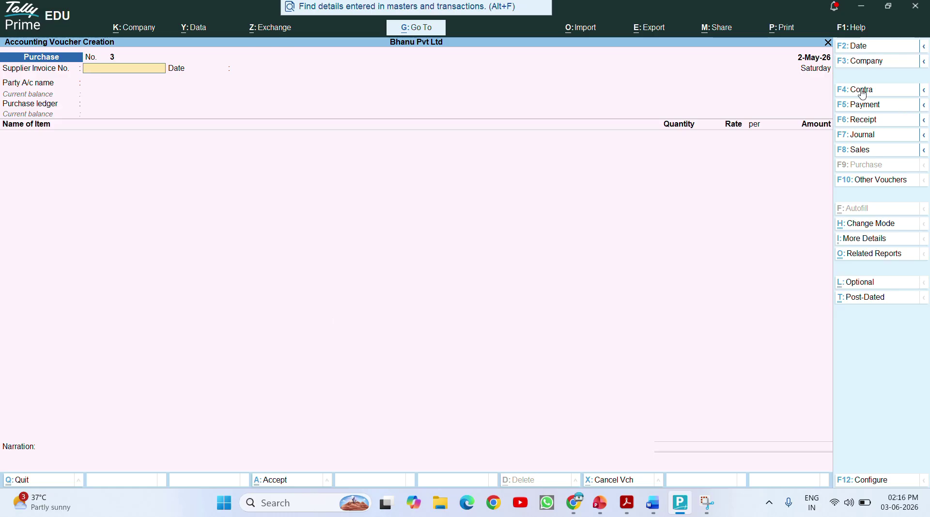
pyautogui.click(872, 224)
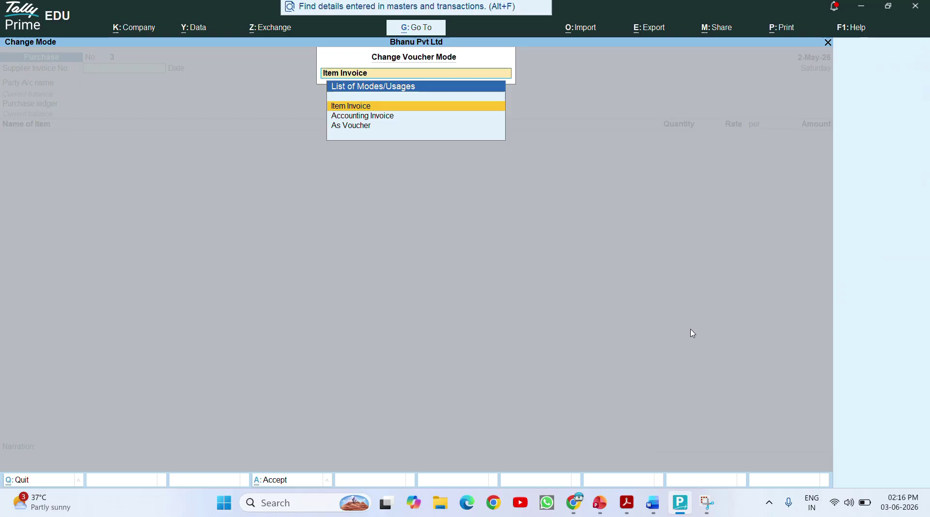
pyautogui.press('Down')
pyautogui.press('Return')
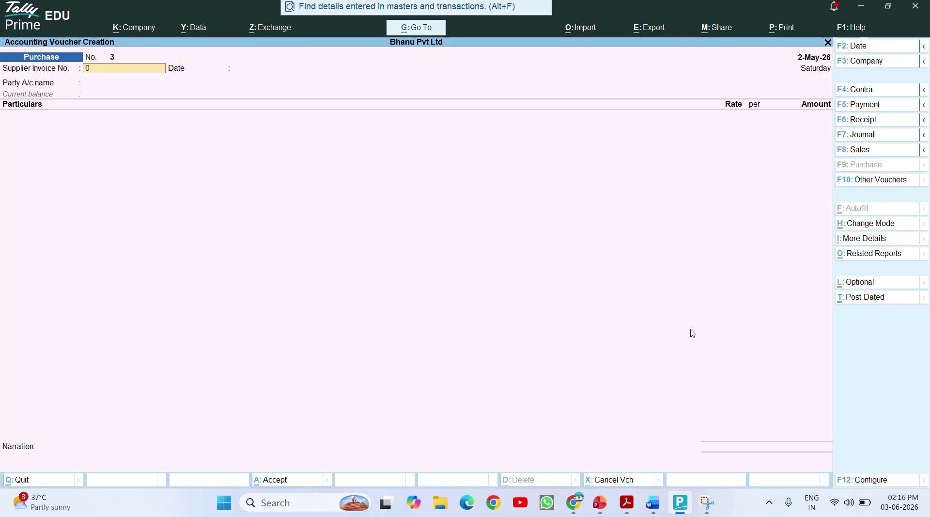
# Enter supplier invoice number 03 dated 2-May-26 and choose the new unregistered supplier as the party account
pyautogui.write('03')
pyautogui.press('Return')
pyautogui.press('Return')
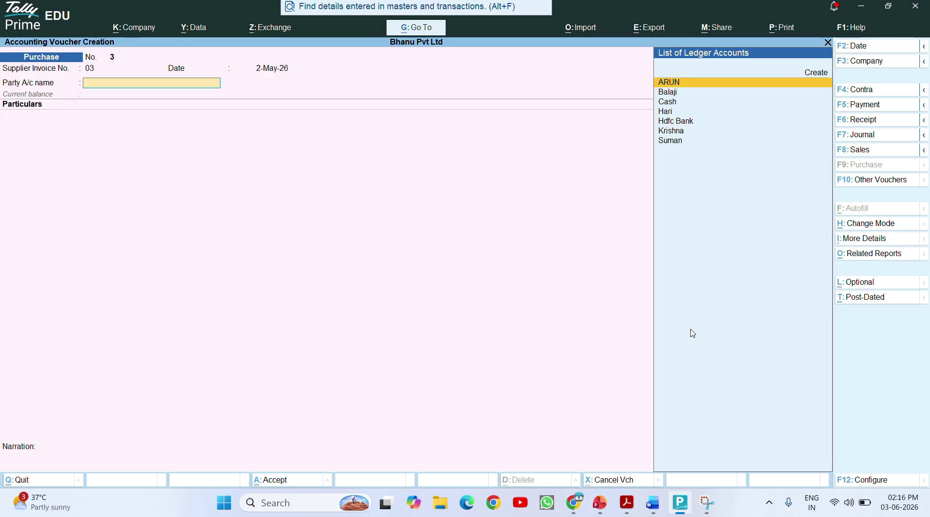
pyautogui.press('Down')
pyautogui.press('Down')
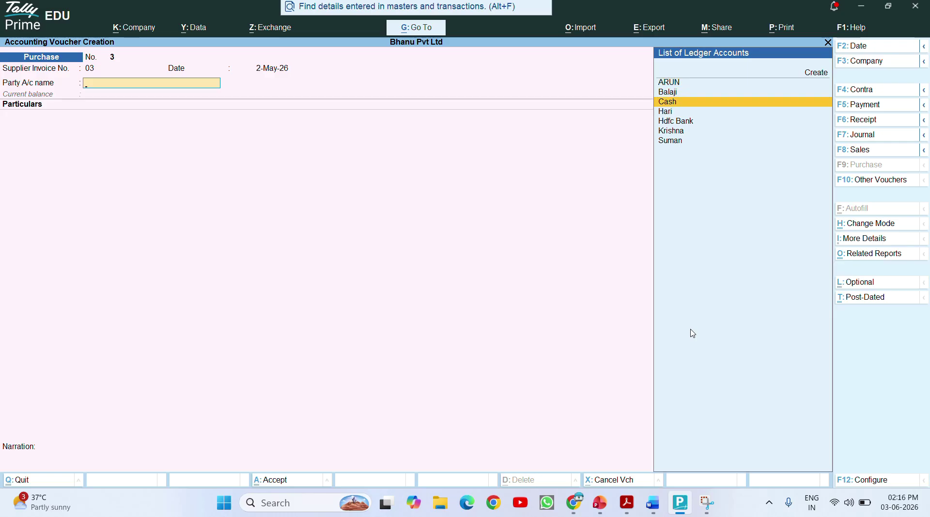
pyautogui.press('Down')
pyautogui.press('Return')
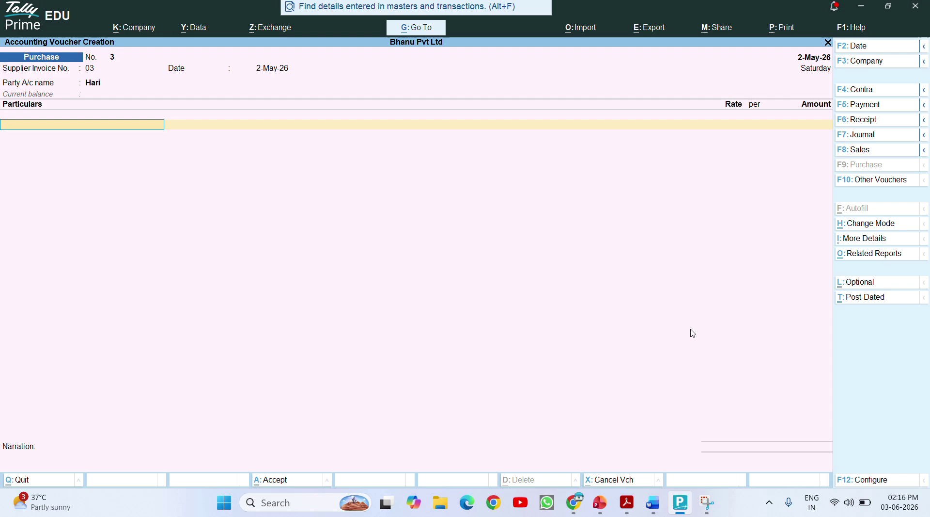
# Add Rent Services for 45,000 to the invoice, end the particulars list, and proceed to the supplier's bill-wise details
pyautogui.write('re')
pyautogui.press('Return')
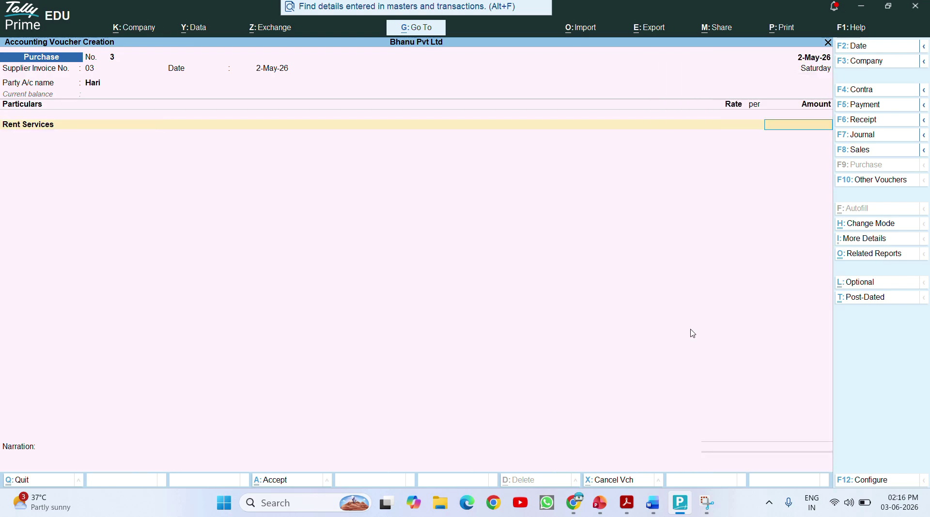
pyautogui.write('45000')
pyautogui.press('Return')
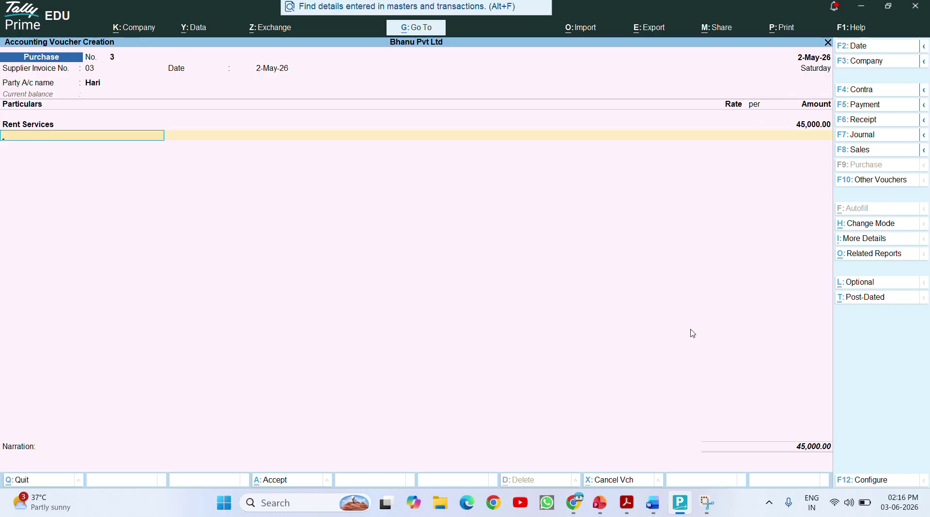
pyautogui.write('C')
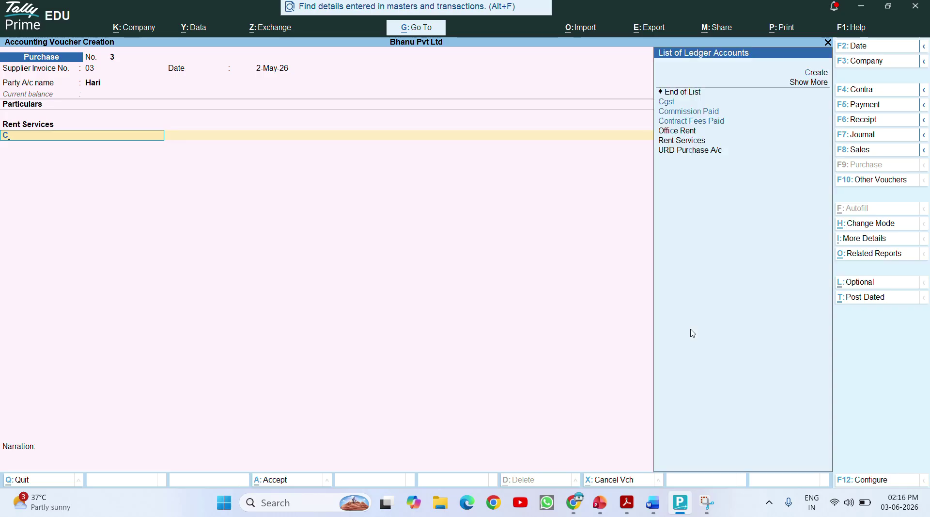
pyautogui.press('BackSpace')
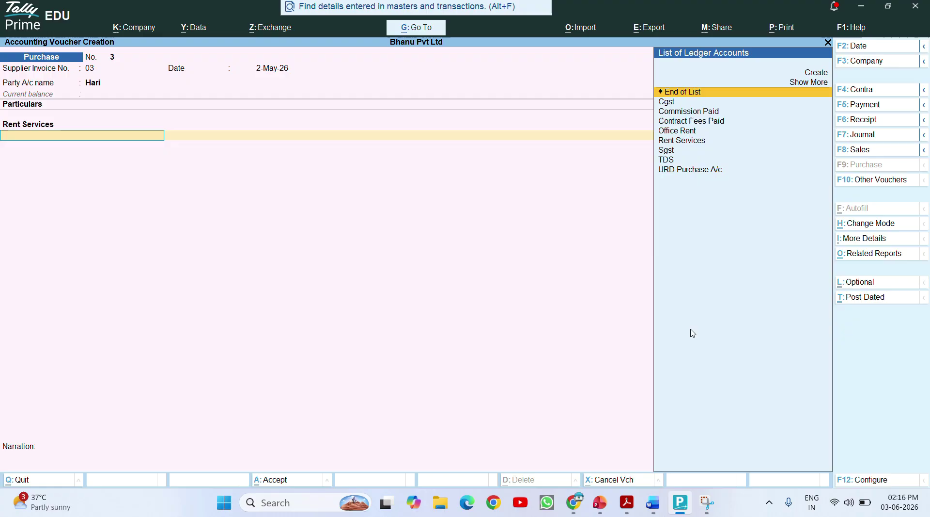
pyautogui.press('Return')
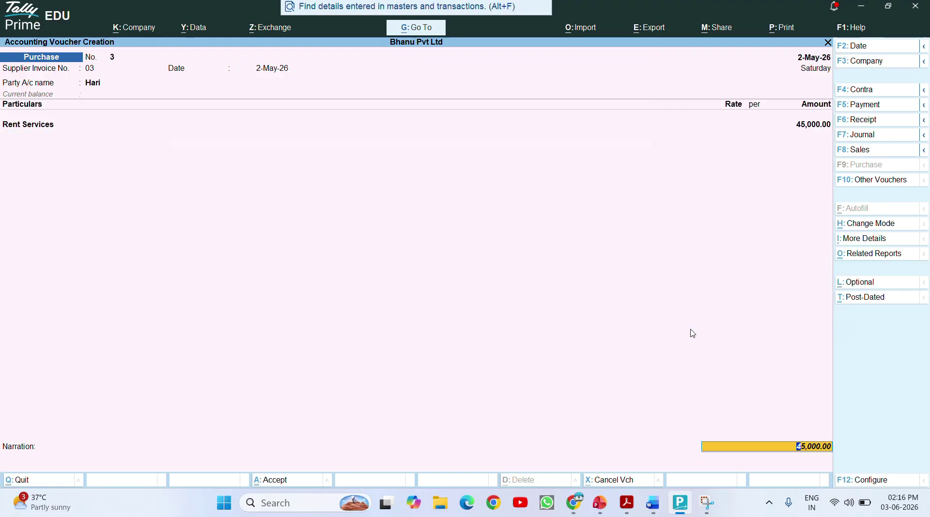
pyautogui.press('Return')
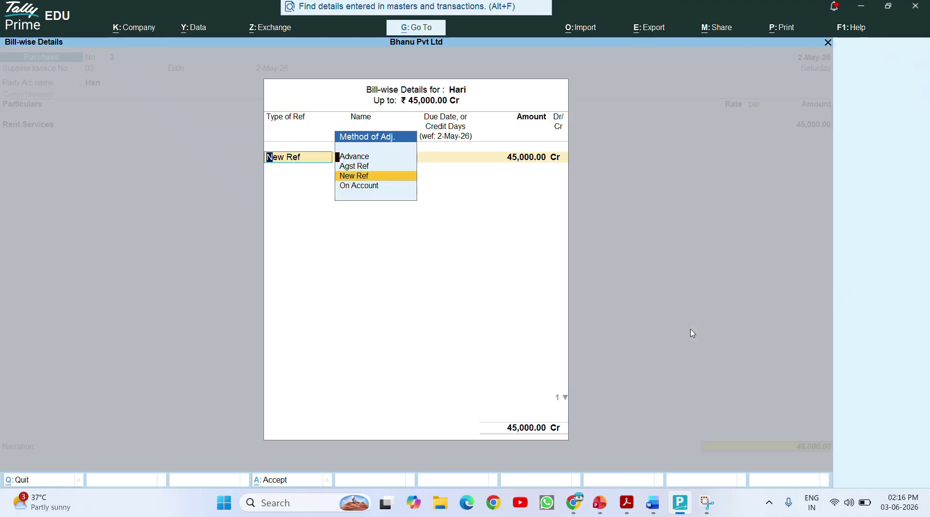
# Record the full bill amount as a New Ref, save the rent purchase voucher without narration, and leave voucher entry
pyautogui.press('Return')
pyautogui.press('Return')
pyautogui.press('Return')
pyautogui.press('Return')
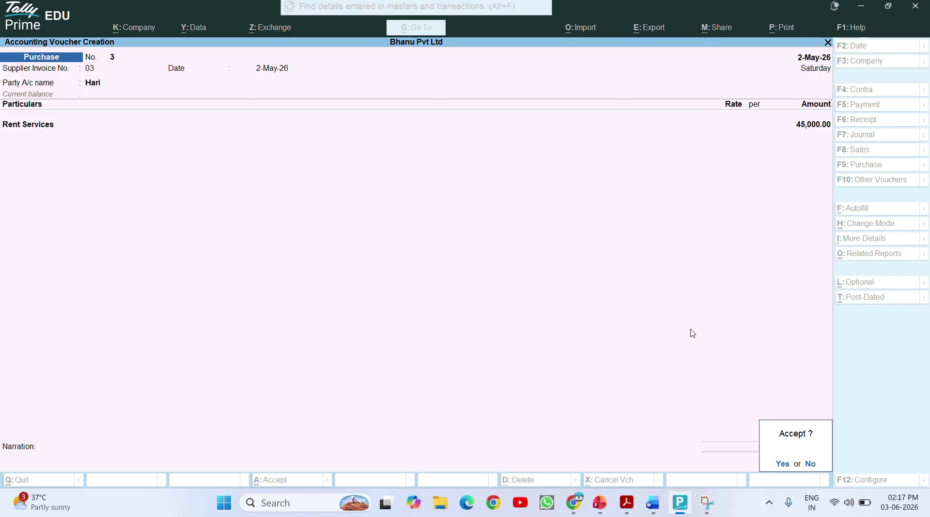
pyautogui.press('Return')
pyautogui.press('Escape')
pyautogui.press('Return')
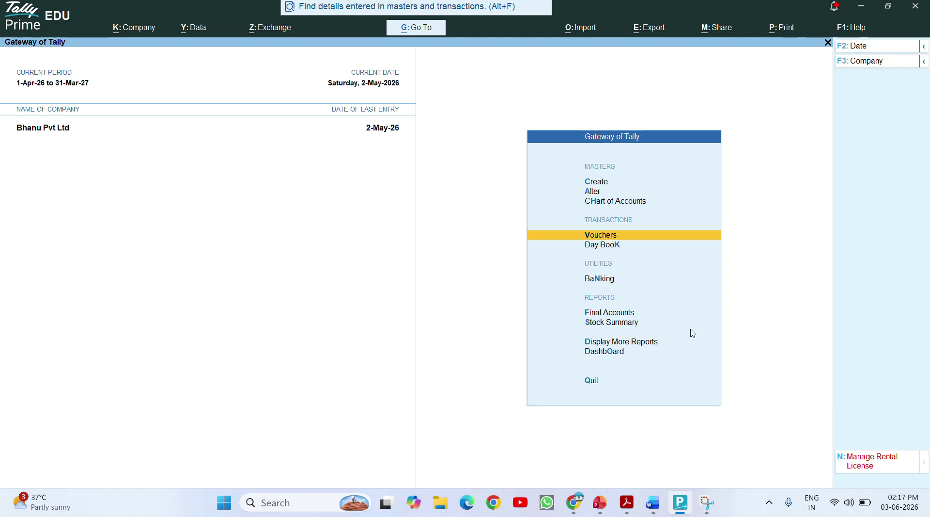
# Display the company's statutory reports
pyautogui.press('Down')
pyautogui.press('Down')
pyautogui.press('Down')
pyautogui.press('Down')
pyautogui.press('Down')
pyautogui.press('Return')
pyautogui.press('Down')
pyautogui.press('Down')
pyautogui.press('Down')
pyautogui.press('Down')
pyautogui.press('Down')
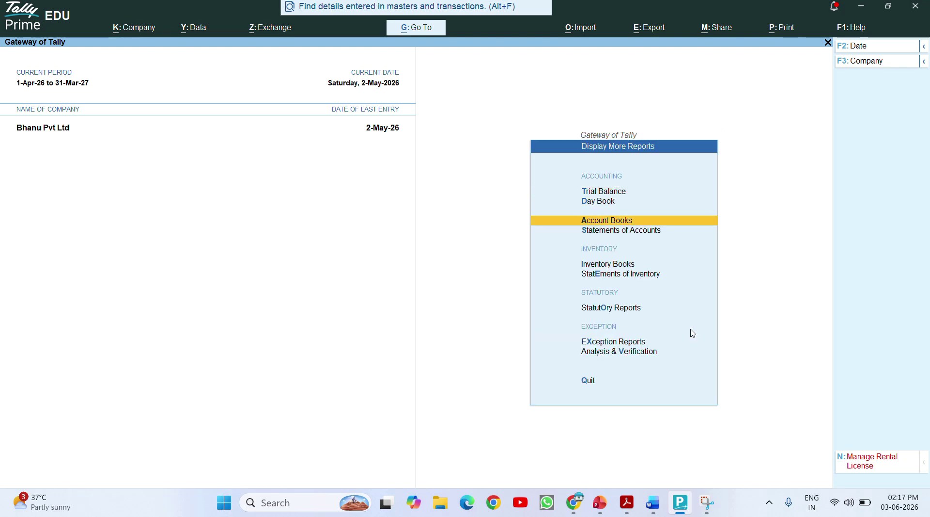
pyautogui.press('Down')
pyautogui.press('Return')
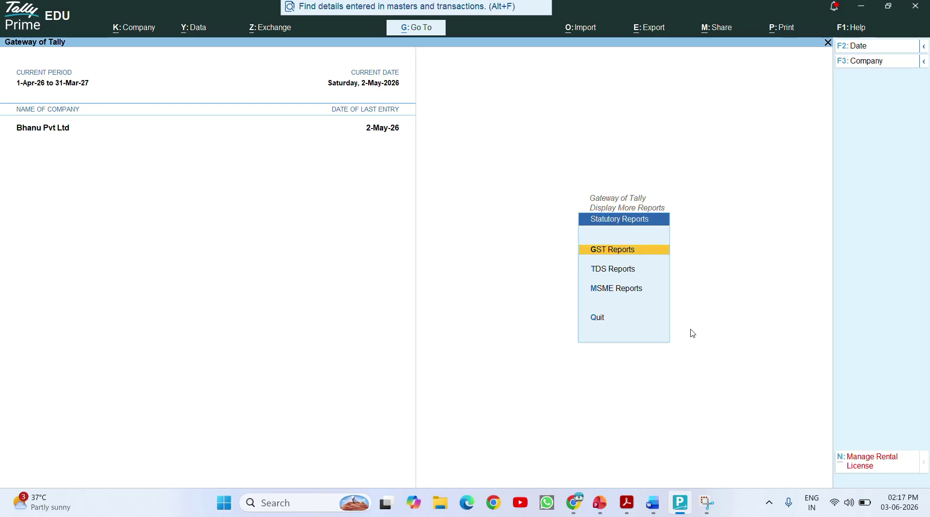
# Open the Reverse Charge Supplies report among the other GST reports, allowing the vouchers' GST status to update
pyautogui.press('Return')
pyautogui.press('Down')
pyautogui.press('Down')
pyautogui.press('Down')
pyautogui.press('Down')
pyautogui.press('Down')
pyautogui.press('Down')
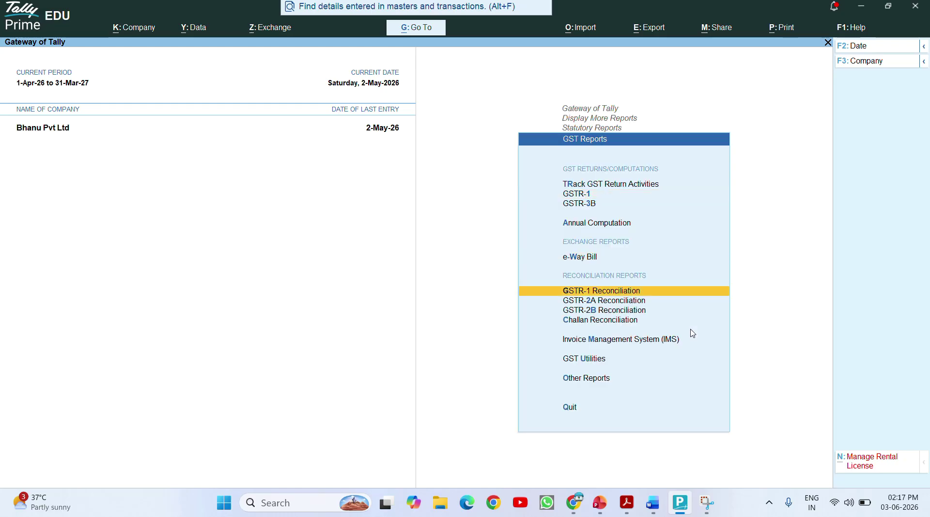
pyautogui.press('Down')
pyautogui.press('Down')
pyautogui.press('Down')
pyautogui.press('Down')
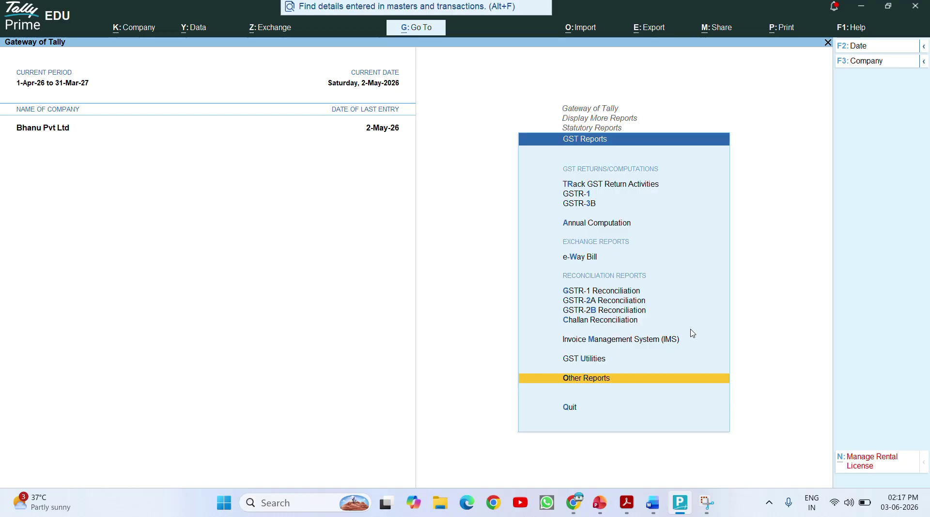
pyautogui.press('Return')
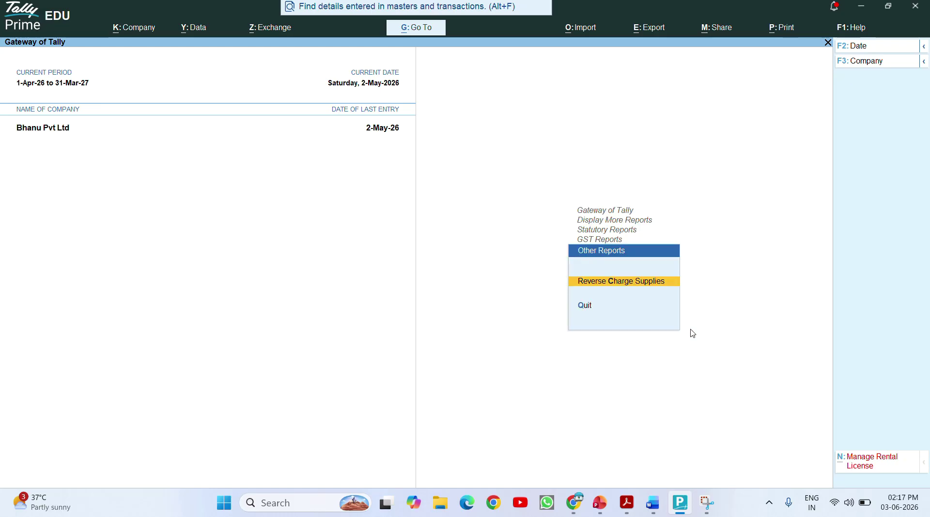
pyautogui.press('Return')
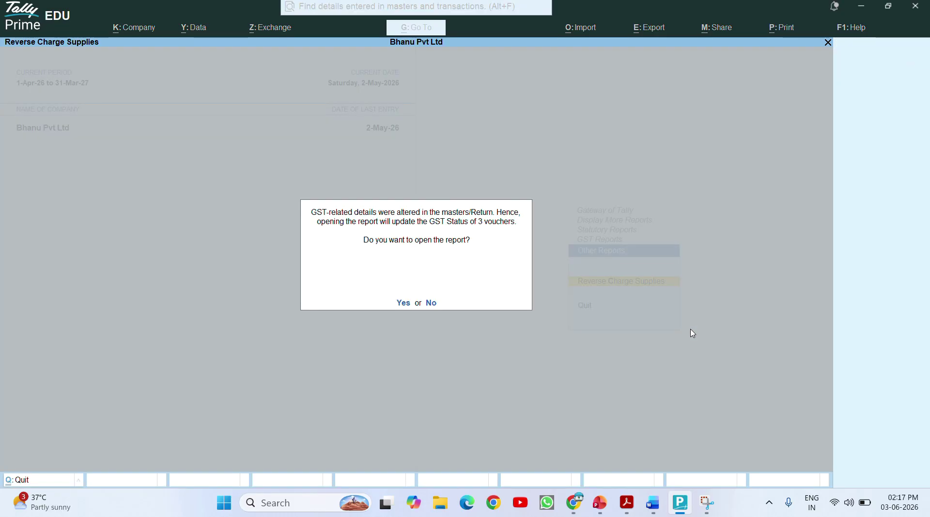
pyautogui.press('Return')
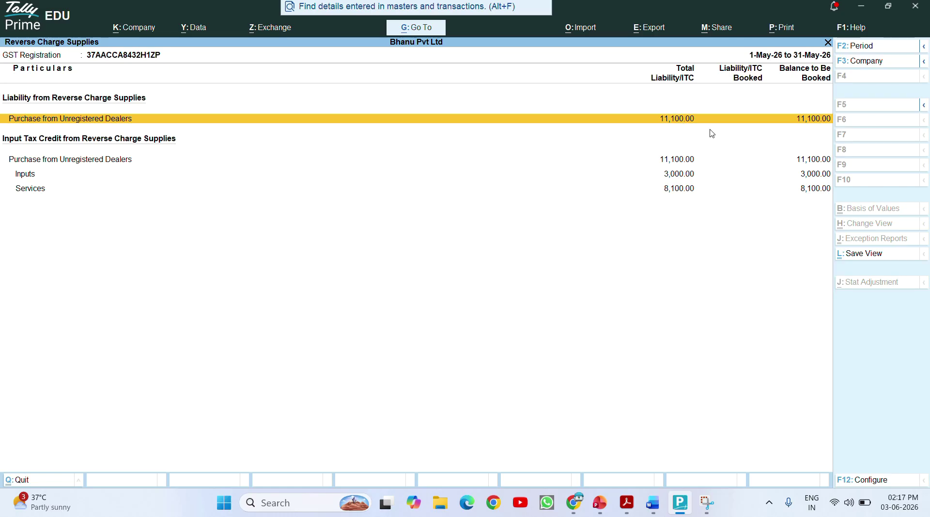
# Examine the reverse charge liability and the input tax credit lines for inputs and services
pyautogui.press('Down')
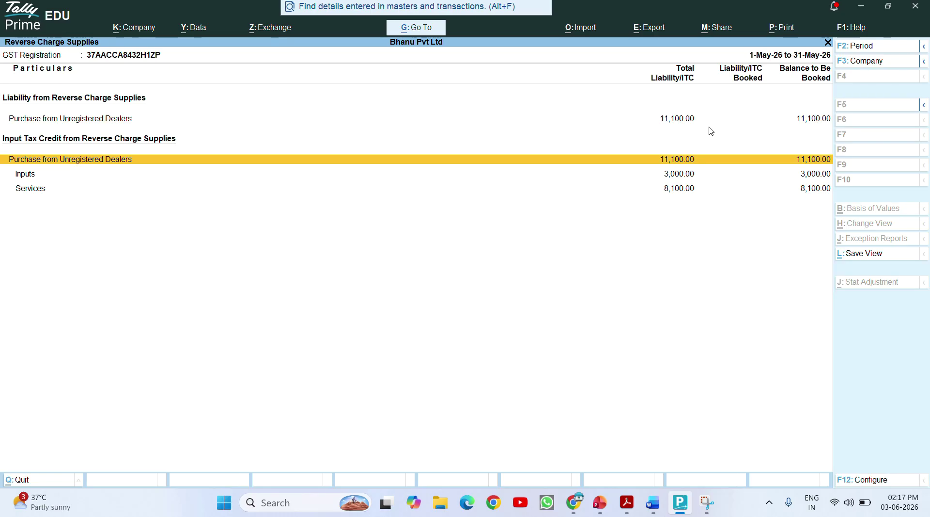
pyautogui.press('Down')
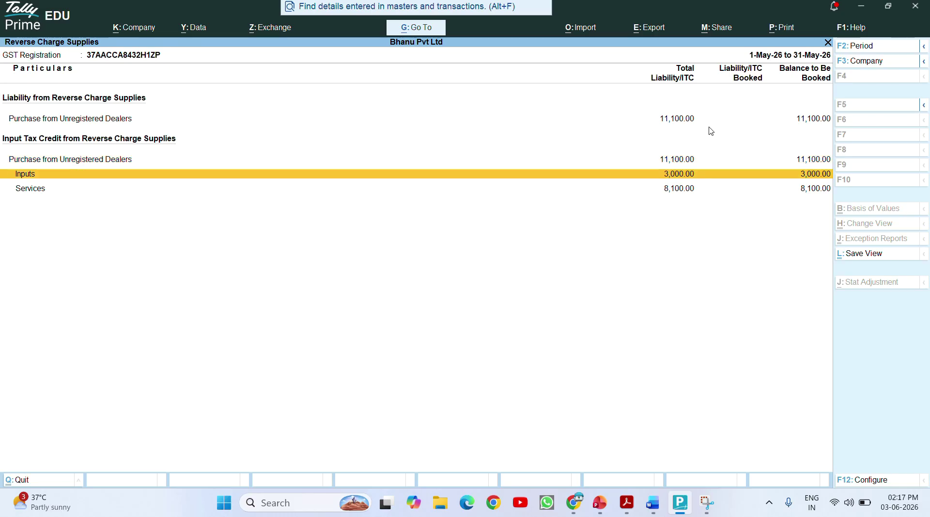
pyautogui.press('Down')
pyautogui.press('Up')
pyautogui.press('Down')
pyautogui.press('Up')
pyautogui.press('Up')
pyautogui.press('Up')
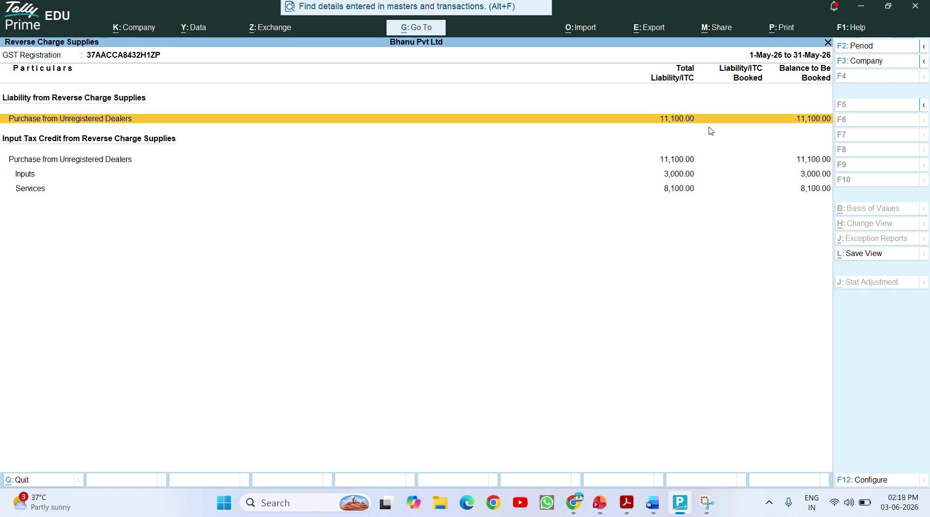
# Examine the vouchers behind the liability for purchases from unregistered dealers, then close the report and go back to the Gateway
pyautogui.click(391, 127)
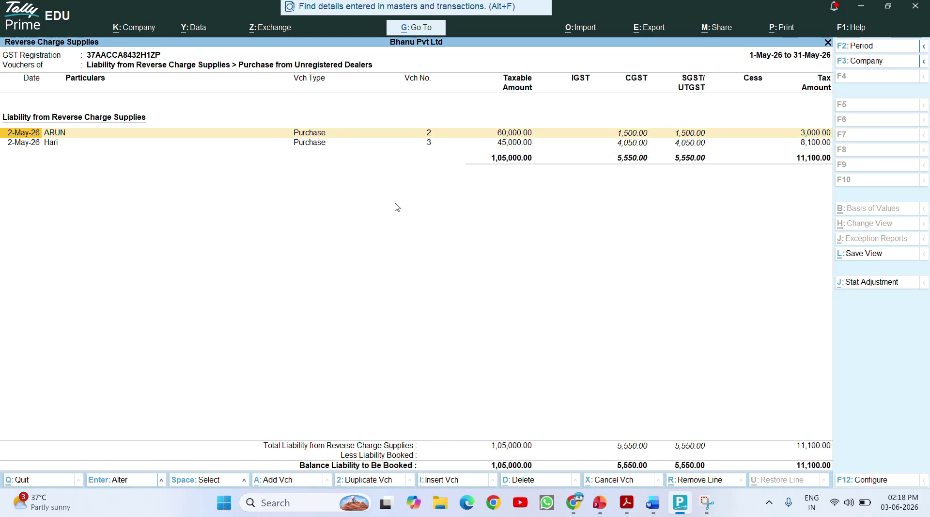
pyautogui.press('Down')
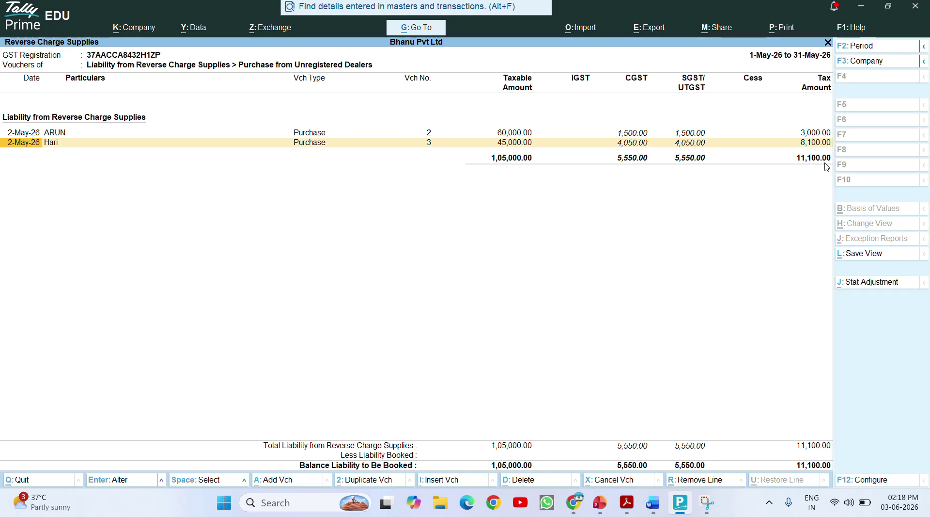
pyautogui.press('Up')
pyautogui.press('Down')
pyautogui.press('Escape')
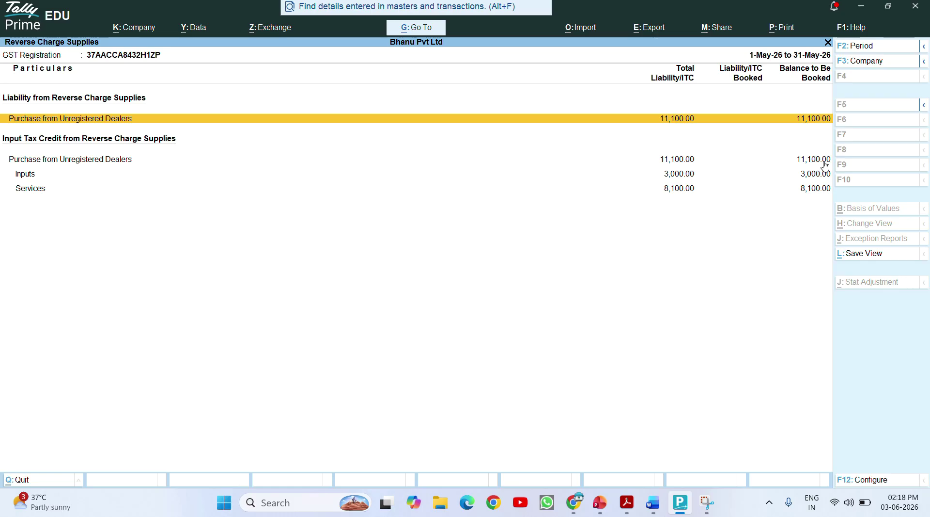
pyautogui.press('Escape')
pyautogui.press('Escape')
pyautogui.press('Escape')
pyautogui.press('Escape')
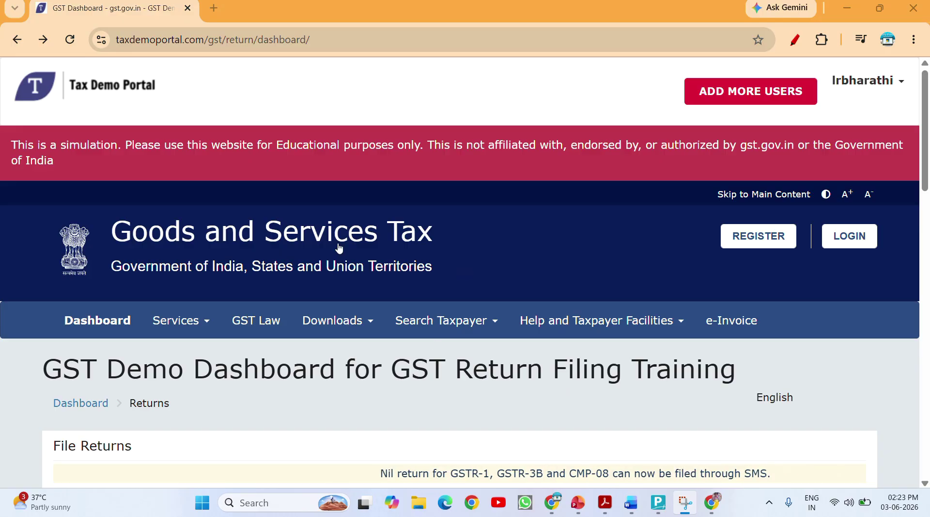
# In the GST demo portal, start preparing the June 2026-27 GSTR-3B monthly return online
pyautogui.scroll(-4, 551, 301)
pyautogui.scroll(-3, 536, 310)
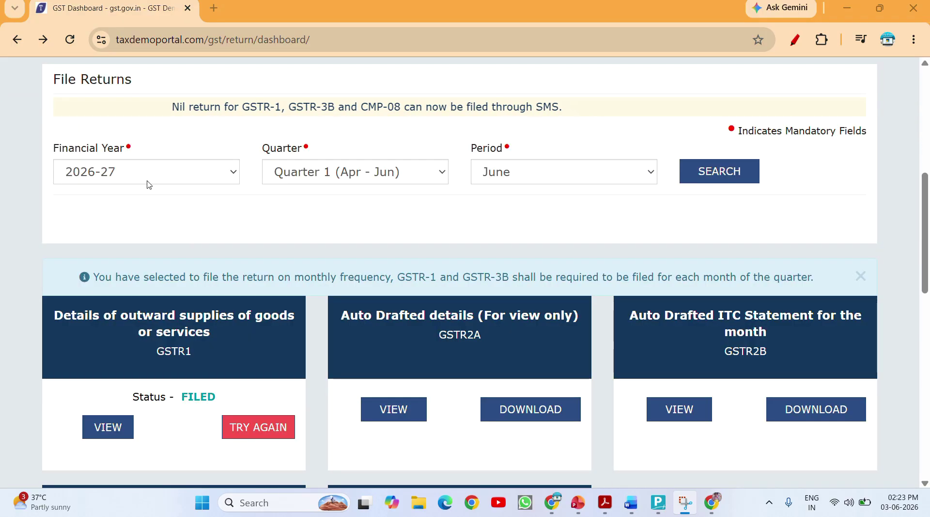
pyautogui.scroll(-3, 468, 239)
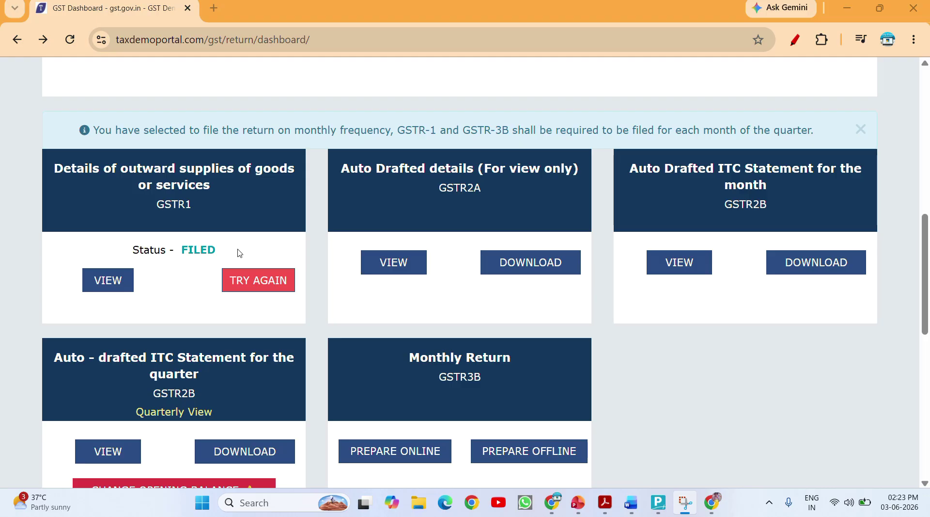
pyautogui.scroll(-1, 237, 253)
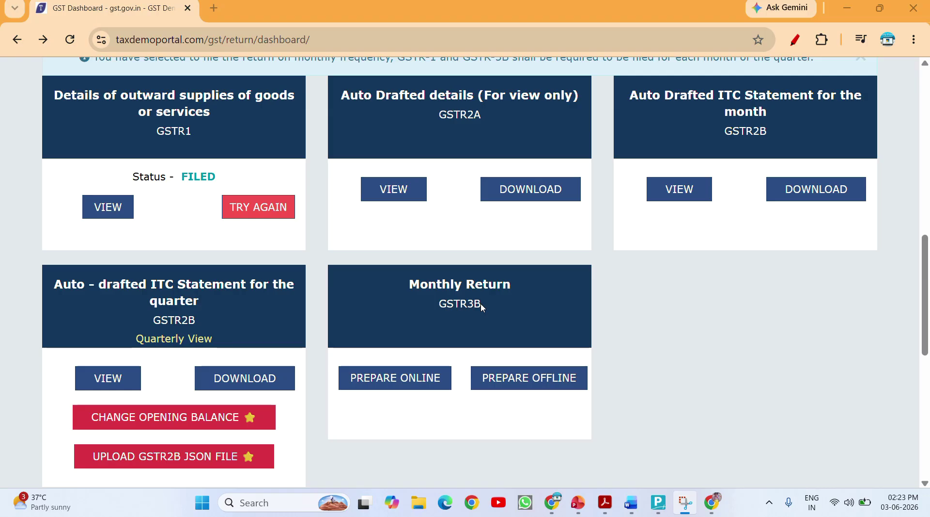
pyautogui.click(390, 381)
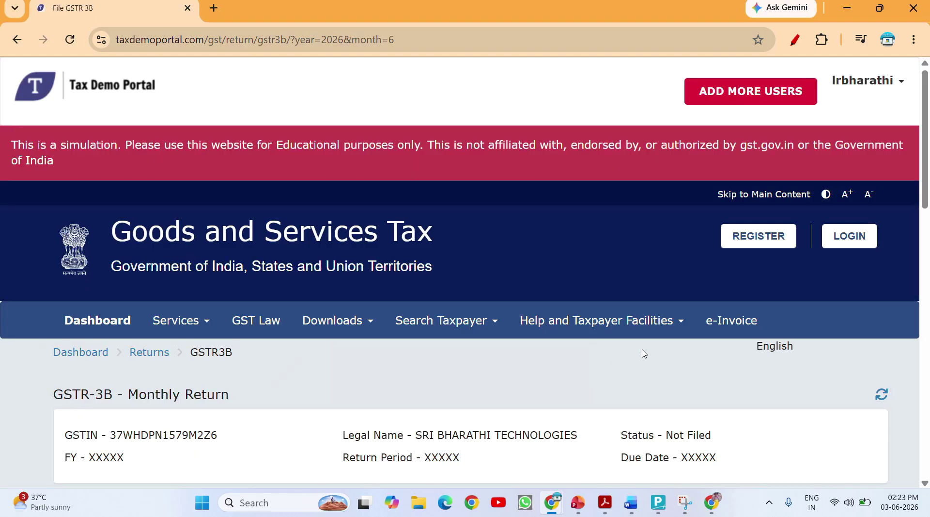
# Answer NO to filing a Nil return, proceed to the GSTR-3B tables, and dismiss the system generated summary
pyautogui.scroll(-5, 438, 336)
pyautogui.scroll(-2, 438, 336)
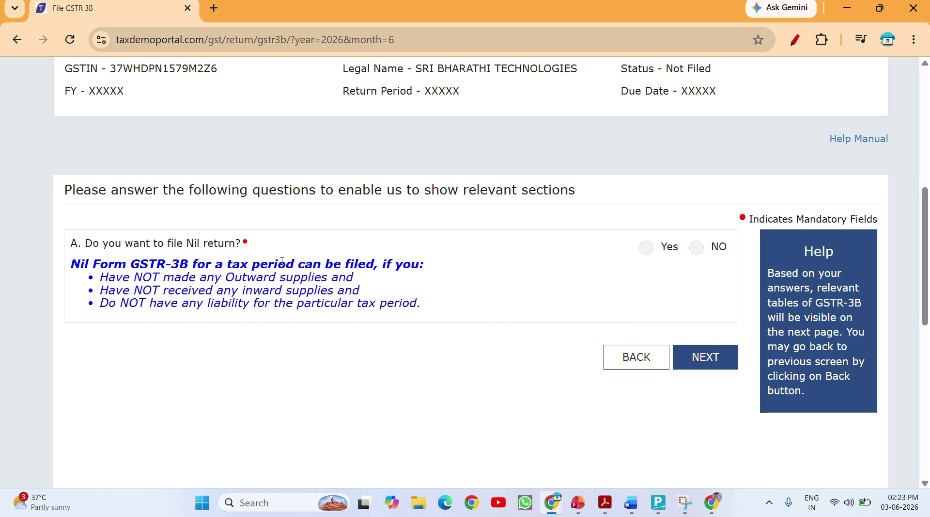
pyautogui.click(697, 248)
pyautogui.click(693, 359)
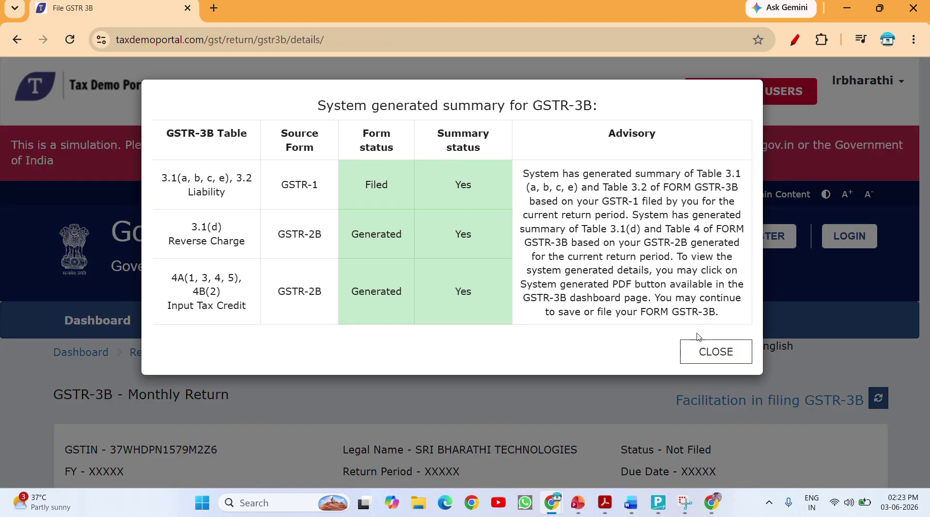
pyautogui.click(704, 365)
# Open table 3.1 for outward and reverse charge inward supplies and select the total taxable value of row (d)
pyautogui.scroll(-8, 500, 335)
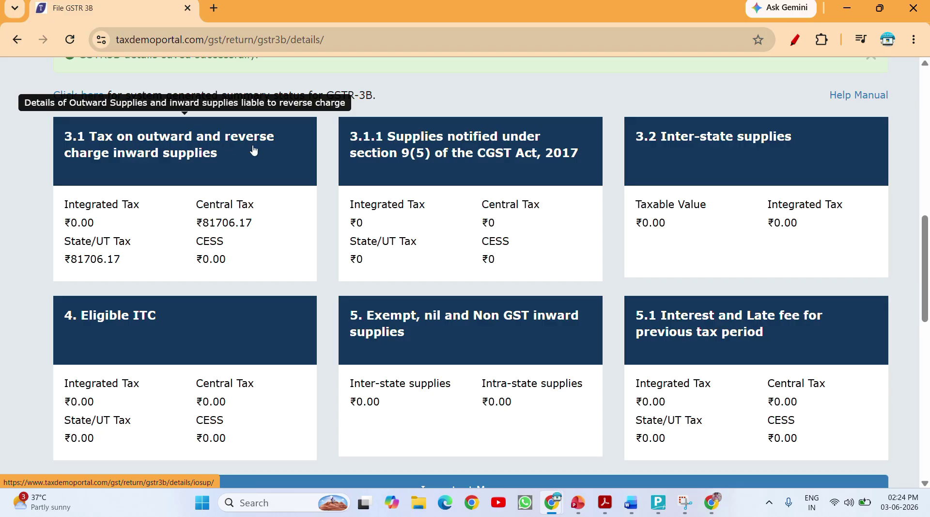
pyautogui.click(156, 168)
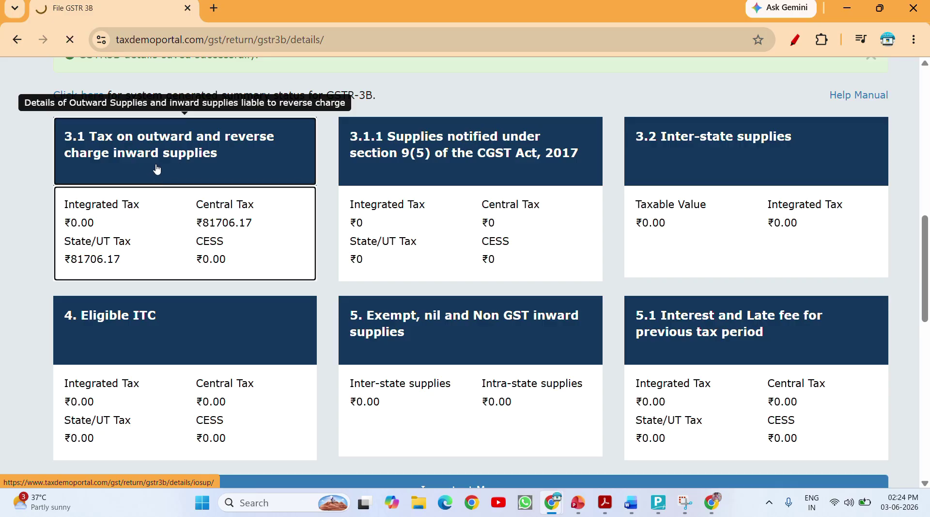
pyautogui.click(455, 308)
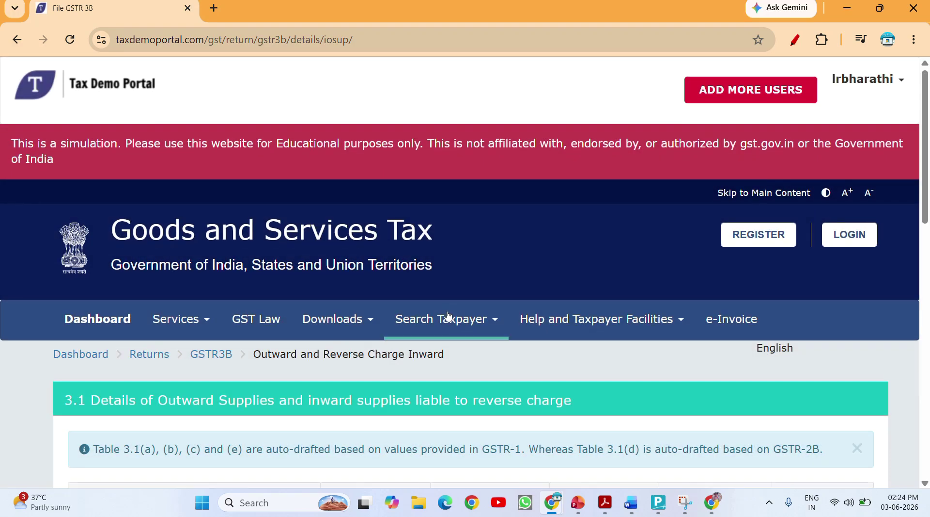
pyautogui.scroll(-9, 448, 314)
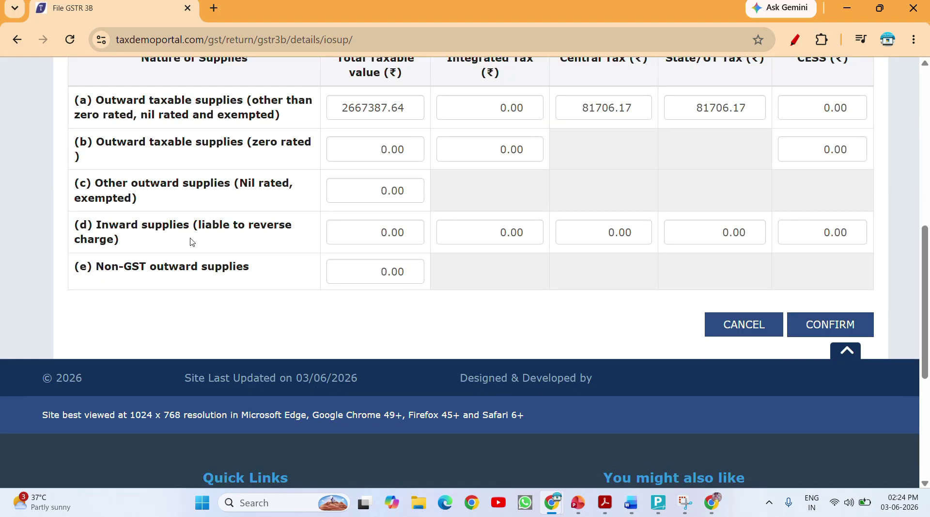
pyautogui.scroll(1, 194, 245)
pyautogui.scroll(-1, 174, 255)
pyautogui.scroll(1, 173, 255)
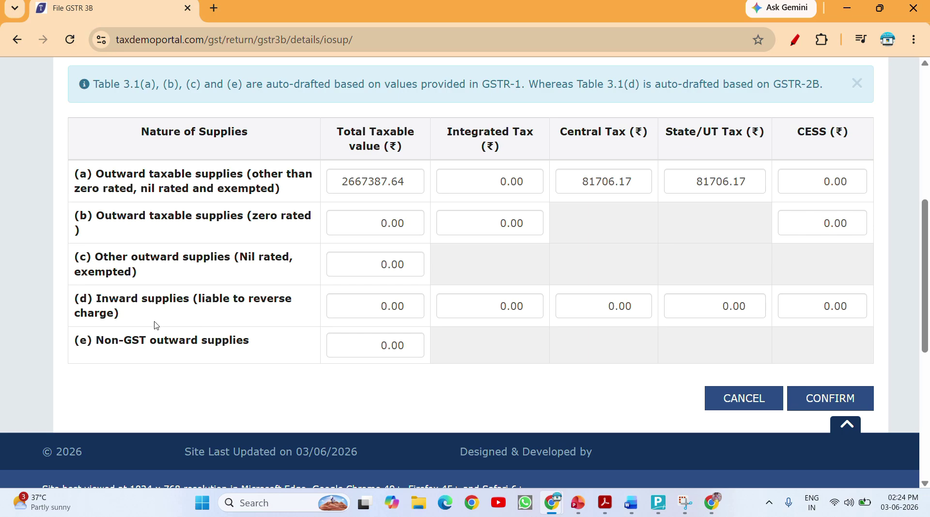
pyautogui.click(367, 312)
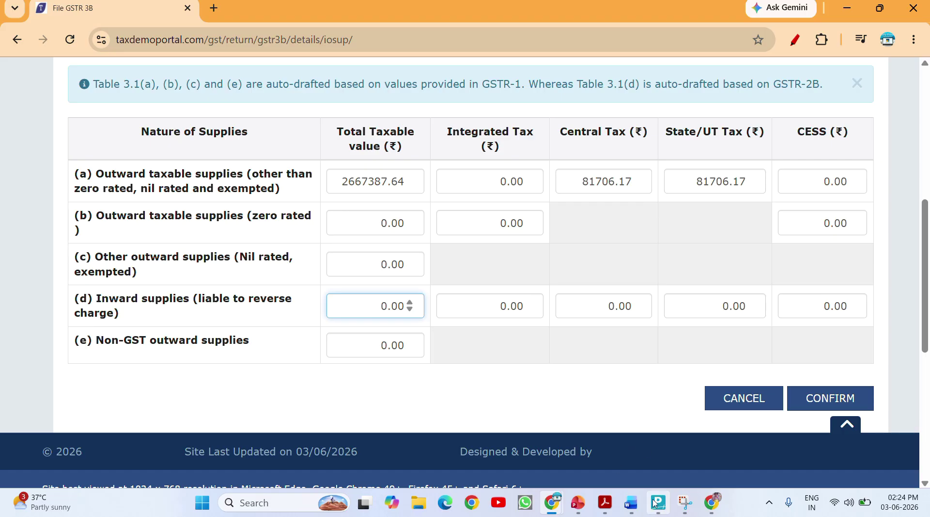
# Switch back to TallyPrime and open the statutory reports of Bhanu Pvt Ltd
pyautogui.moveTo(659, 502)
pyautogui.click(651, 433)
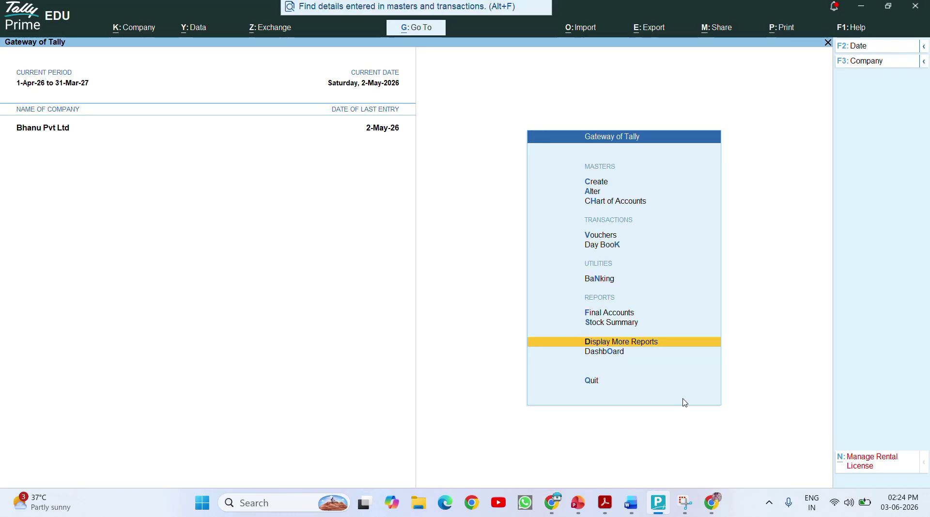
pyautogui.press('Return')
pyautogui.press('Down')
pyautogui.press('Down')
pyautogui.press('Down')
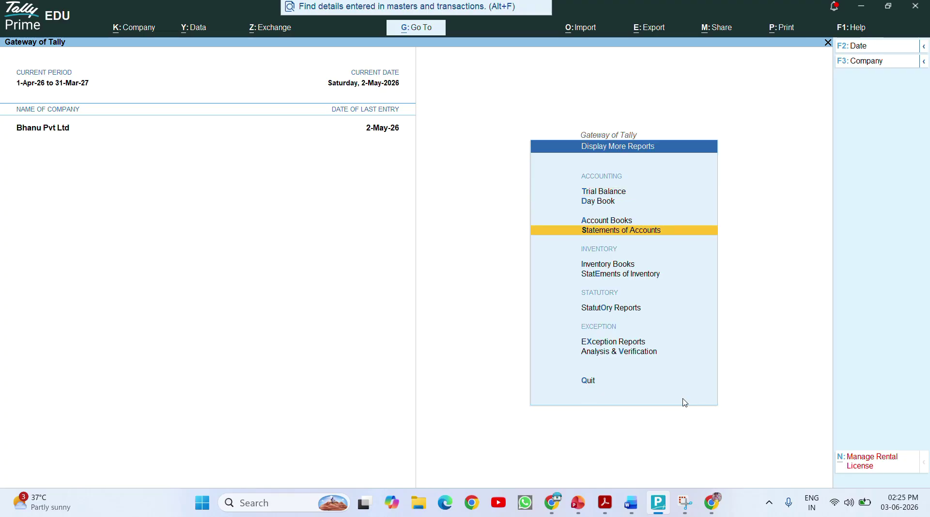
pyautogui.press('Down')
pyautogui.press('Down')
pyautogui.press('Down')
pyautogui.press('Down')
pyautogui.press('Up')
pyautogui.press('Return')
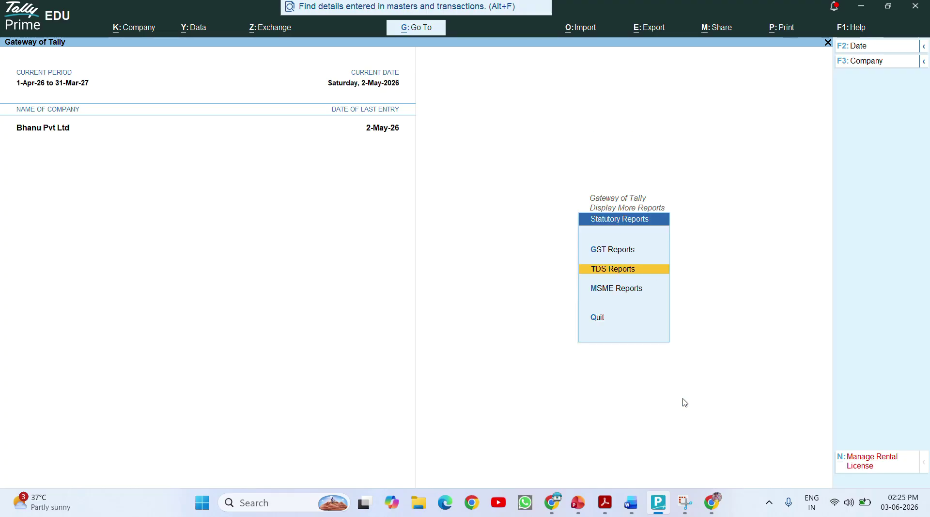
# Open the Reverse Charge Supplies report under GST and list the liability vouchers for purchases from unregistered dealers
pyautogui.press('g')
pyautogui.press('Down')
pyautogui.press('Down')
pyautogui.press('Down')
pyautogui.press('Down')
pyautogui.press('Down')
pyautogui.press('Down')
pyautogui.press('Down')
pyautogui.press('Down')
pyautogui.press('Down')
pyautogui.press('Down')
pyautogui.press('Down')
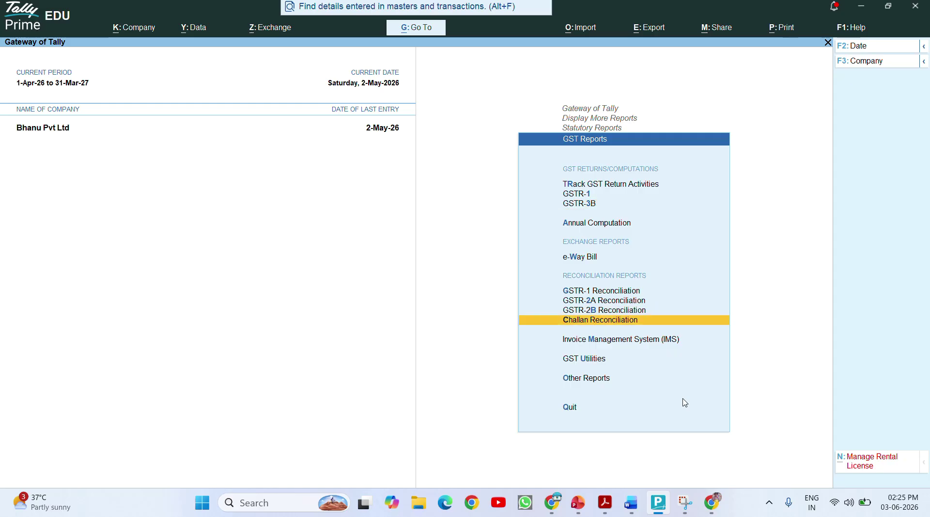
pyautogui.press('Return')
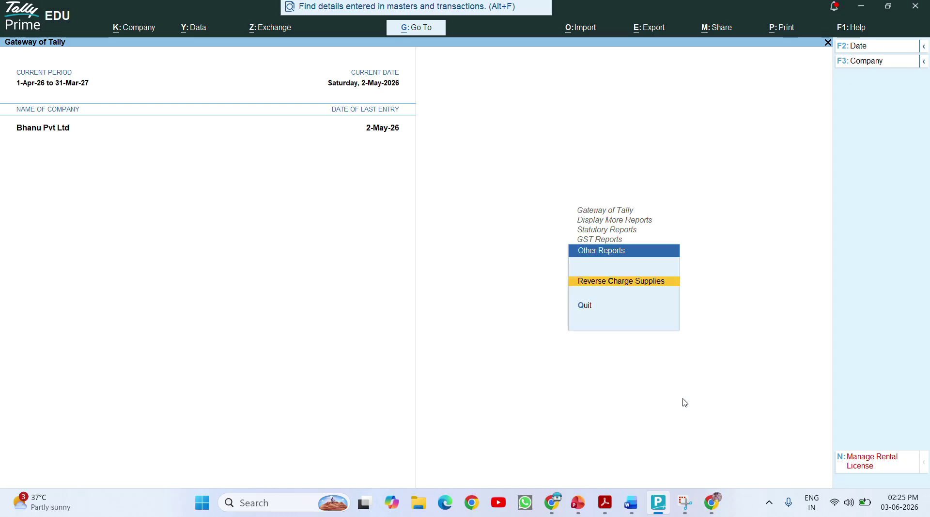
pyautogui.press('Return')
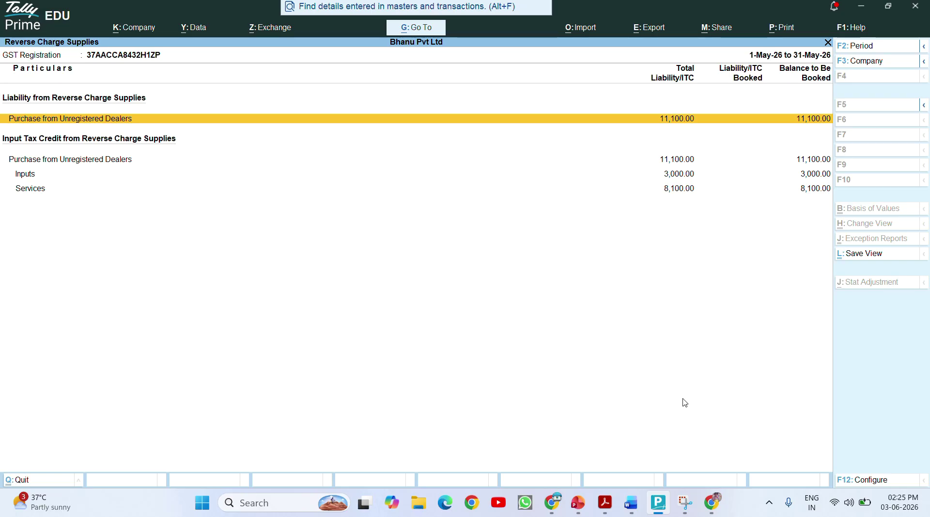
pyautogui.press('Return')
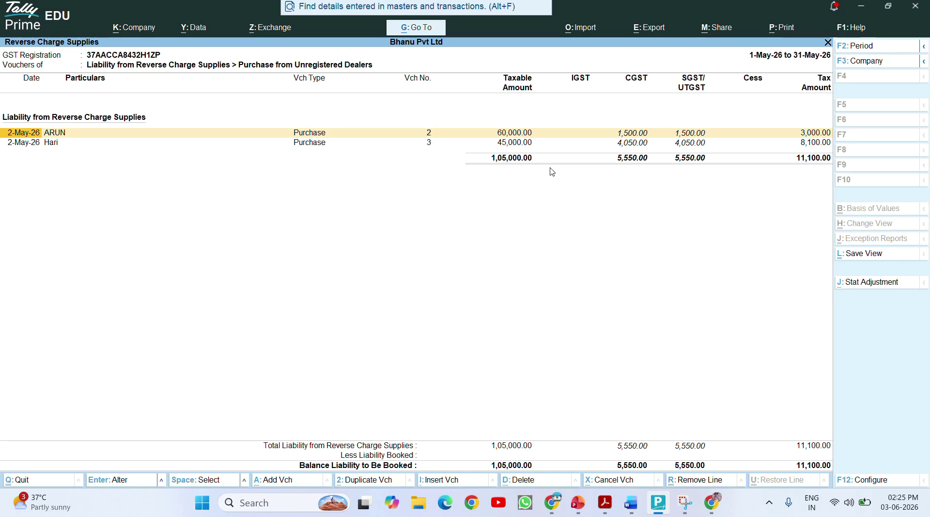
# Switch back to the GSTR-3B page in Chrome and set the total taxable value of row 3.1(d) to 105000
pyautogui.press('alt')
pyautogui.hotkey('alt', 'Tab')
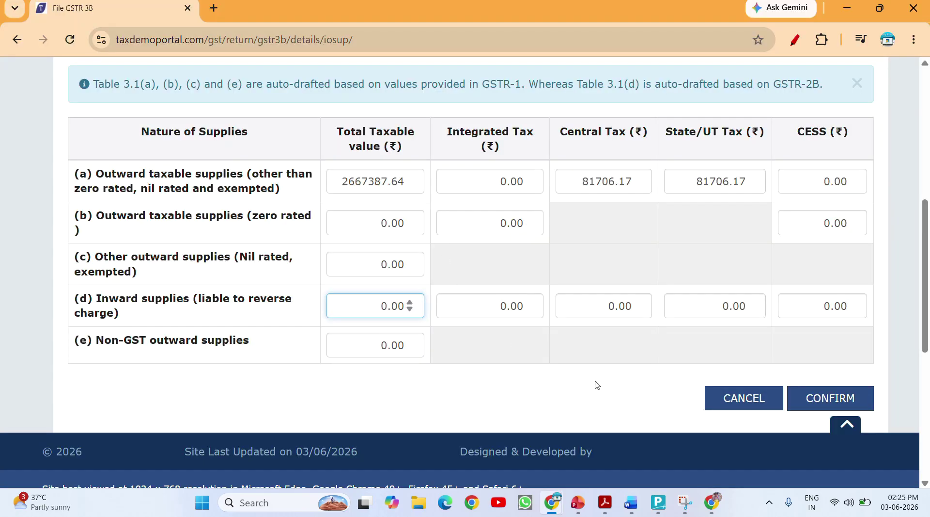
pyautogui.write('10')
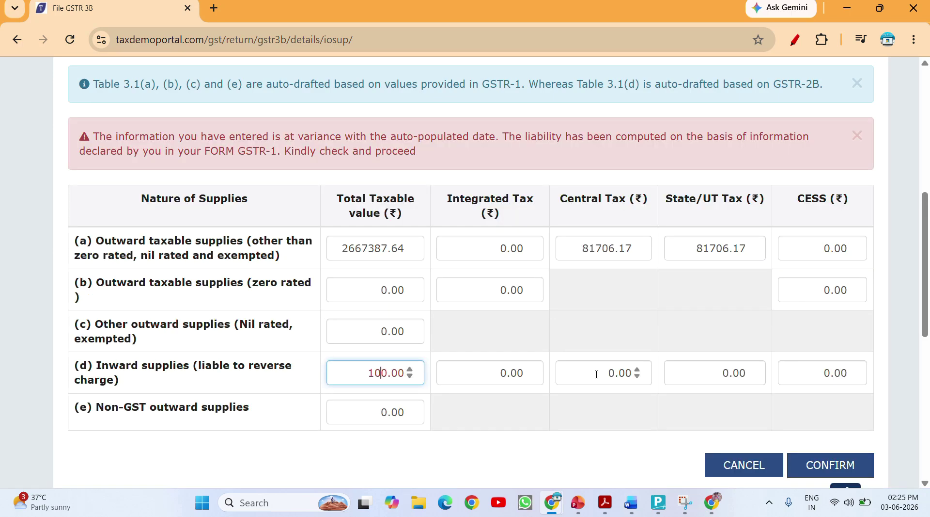
pyautogui.write('500')
pyautogui.click(565, 468)
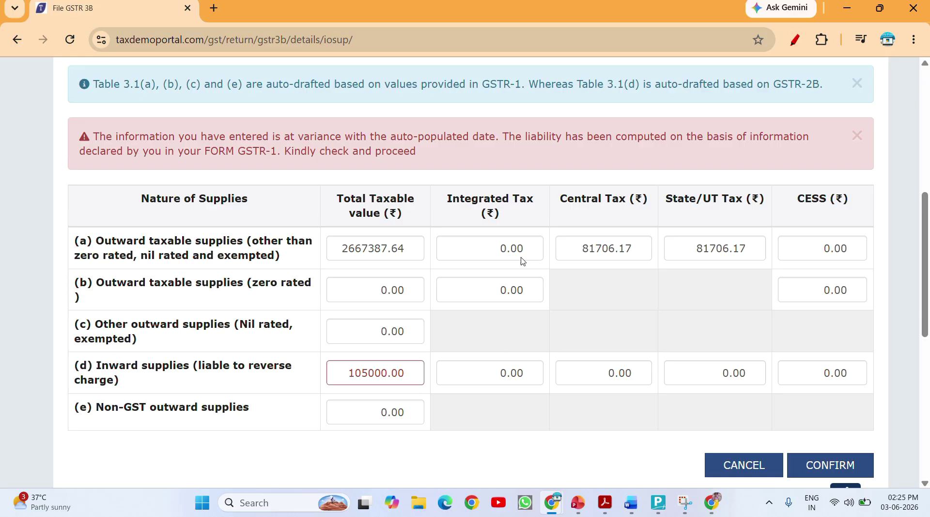
# Check the CGST total in TallyPrime and set the central tax of row 3.1(d) in GSTR-3B to 5550
pyautogui.hotkey('alt', 'Tab')
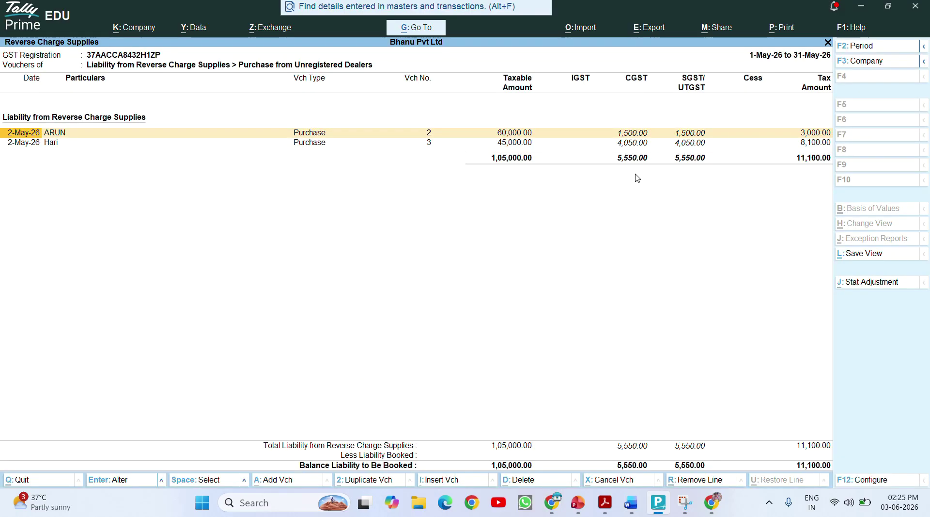
pyautogui.hotkey('alt', 'Tab')
pyautogui.click(593, 373)
pyautogui.write('550.00')
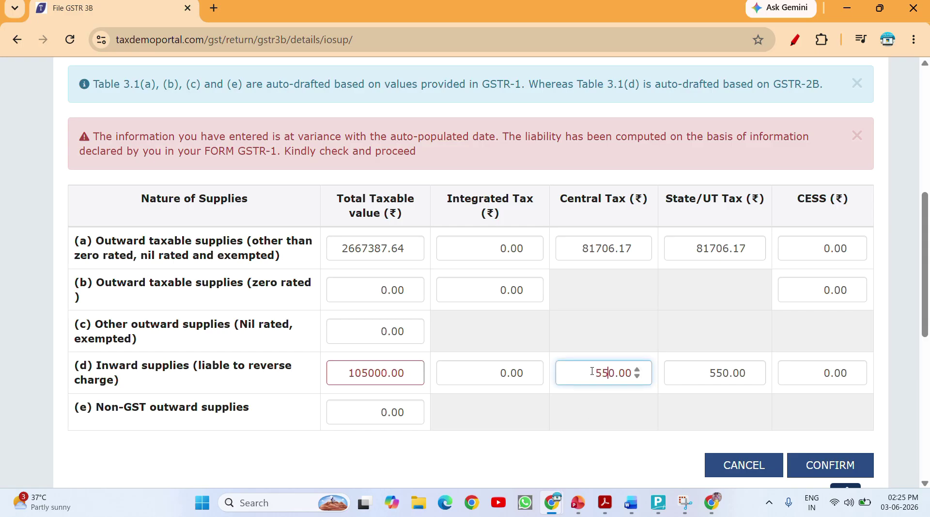
pyautogui.write('5')
pyautogui.click(533, 455)
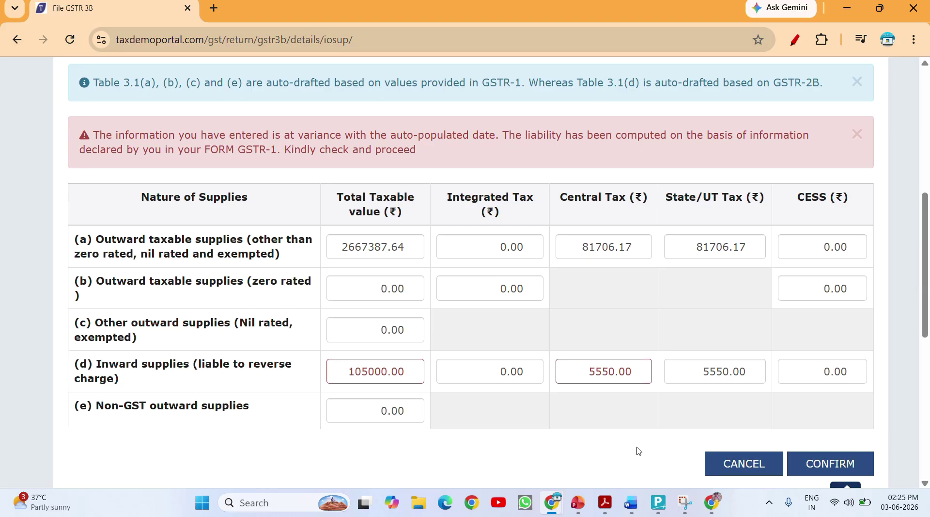
# Confirm the table 3.1 entries and dismiss the system generated summary
pyautogui.scroll(-2, 638, 449)
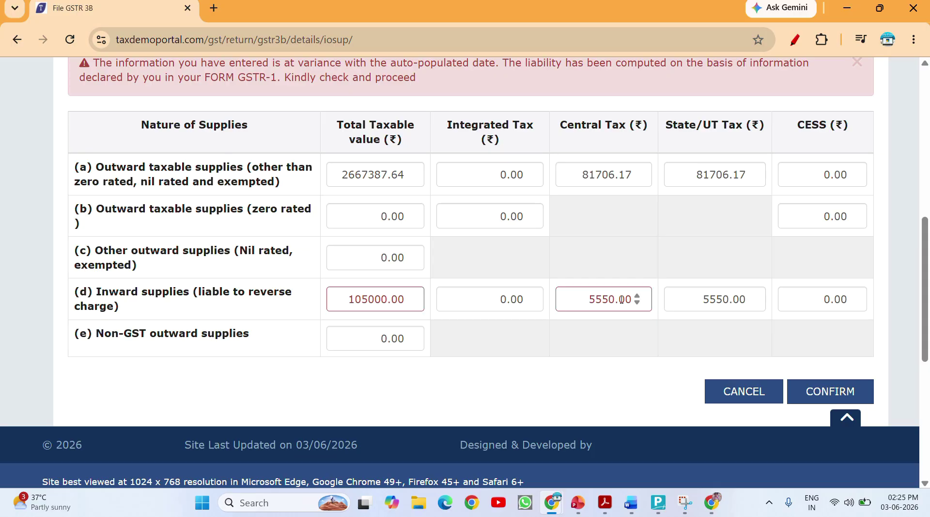
pyautogui.click(830, 391)
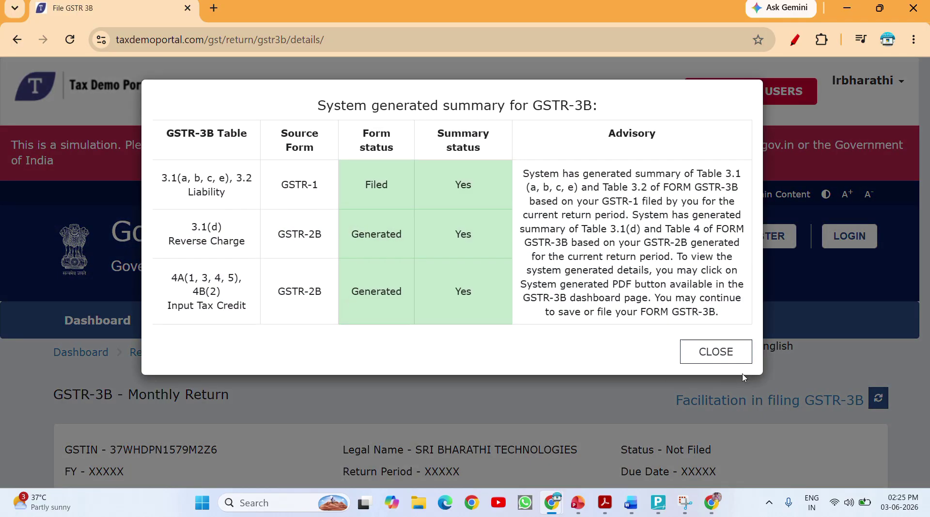
pyautogui.click(717, 351)
# Open table 4, Eligible ITC, from the GSTR-3B summary tiles
pyautogui.scroll(-1, 479, 357)
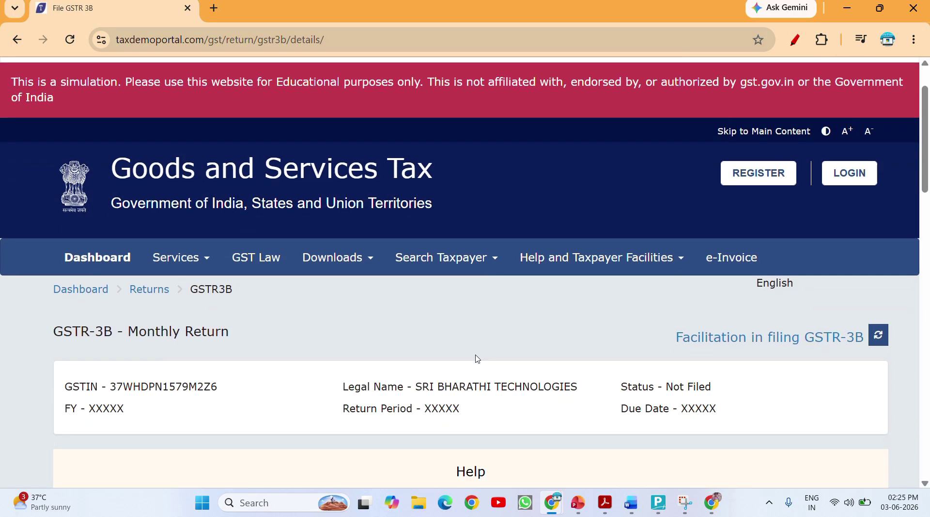
pyautogui.scroll(-10, 479, 357)
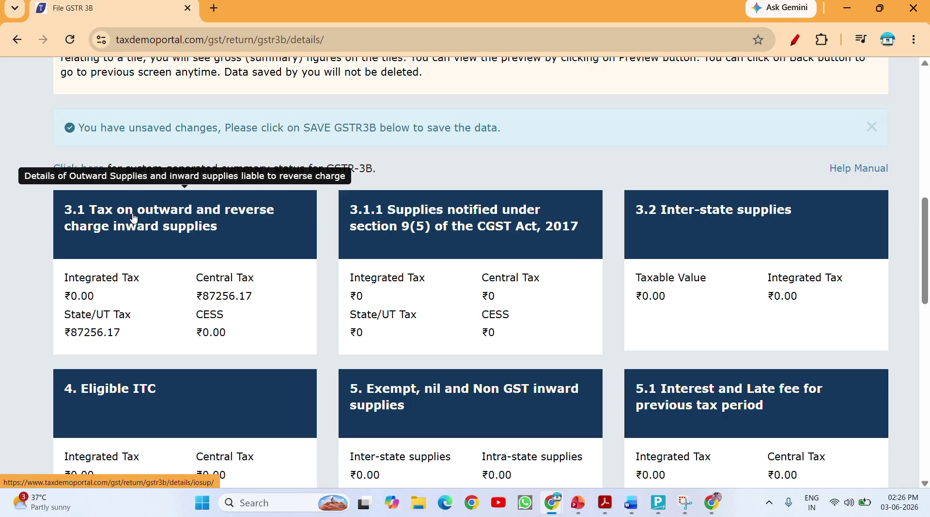
pyautogui.scroll(-12, 95, 246)
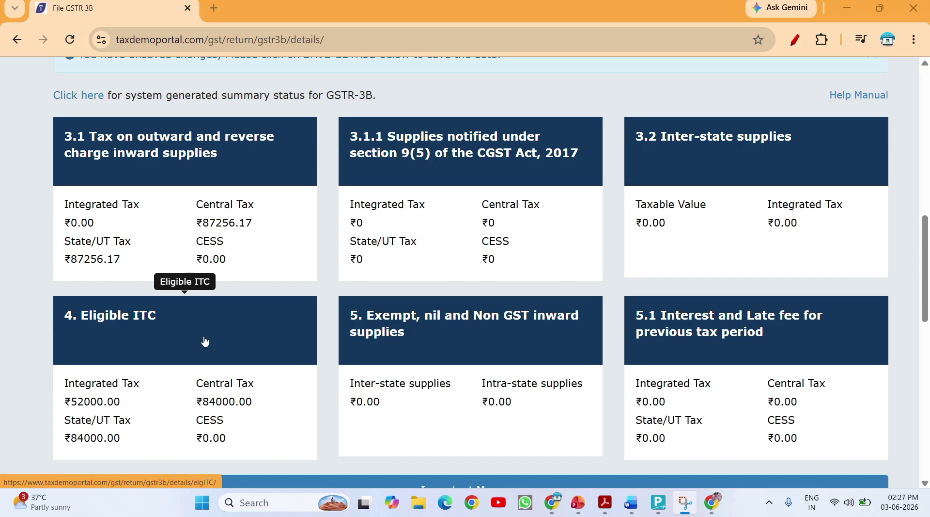
pyautogui.scroll(-1, 169, 339)
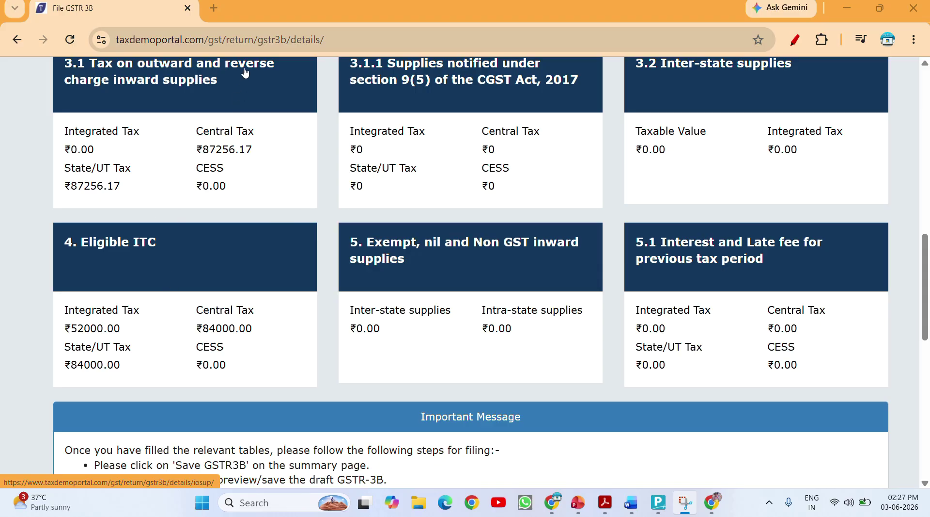
pyautogui.click(186, 274)
pyautogui.scroll(-10, 551, 359)
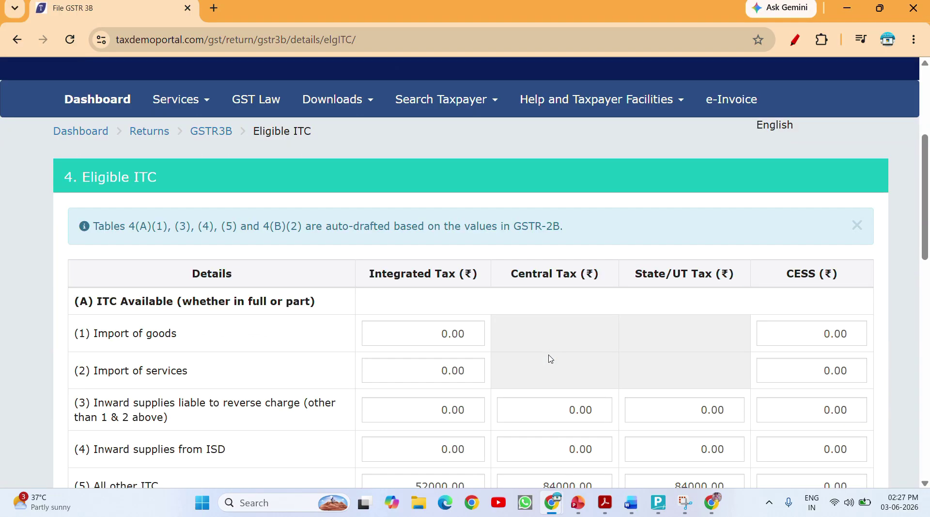
# Examine the ITC available, reversed and net rows of the Eligible ITC table, including inward supplies liable to reverse charge
pyautogui.scroll(2, 116, 287)
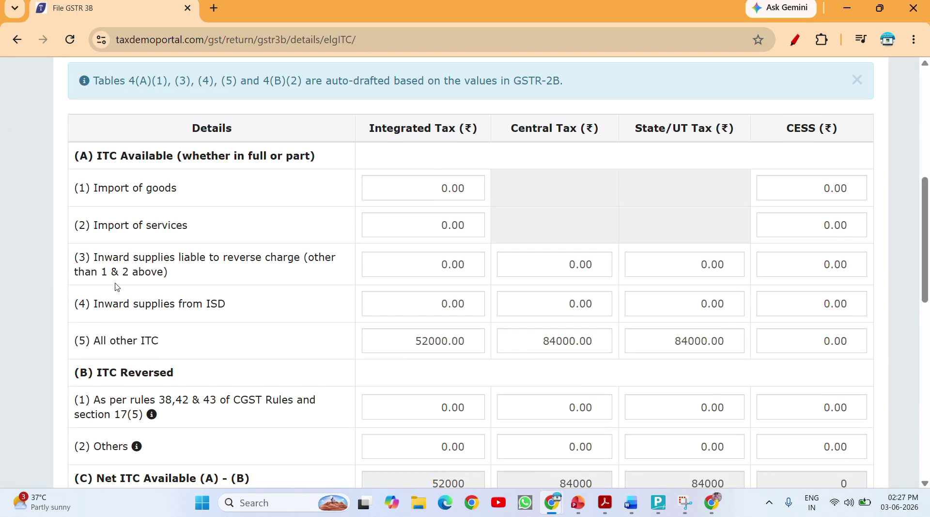
pyautogui.scroll(5, 280, 281)
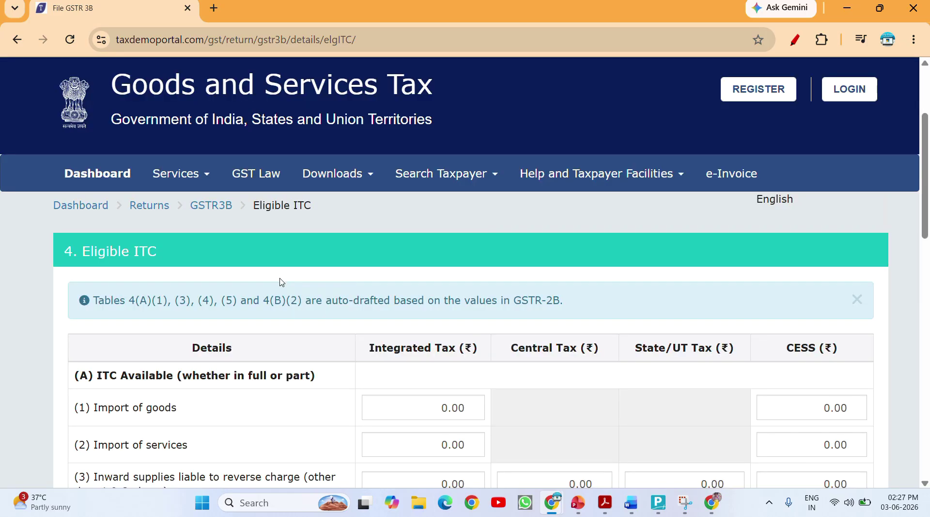
pyautogui.scroll(-6, 256, 286)
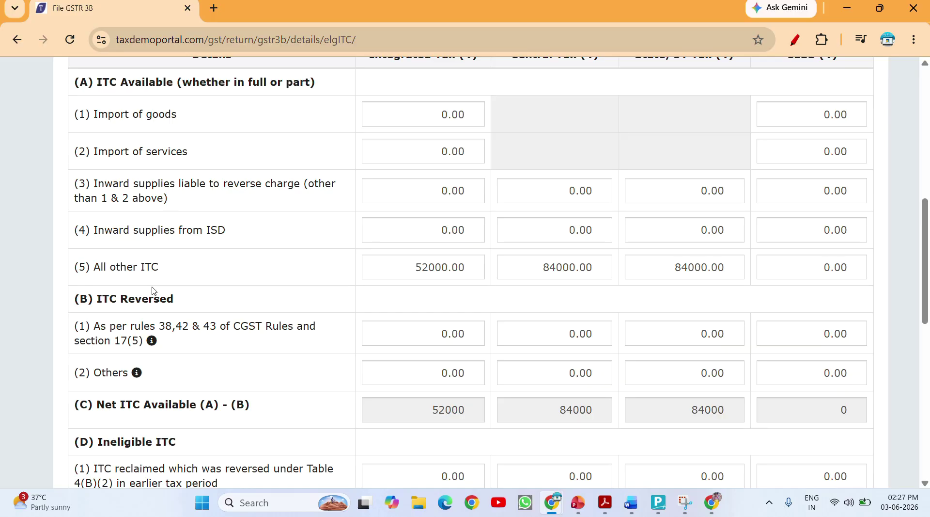
pyautogui.scroll(3, 525, 285)
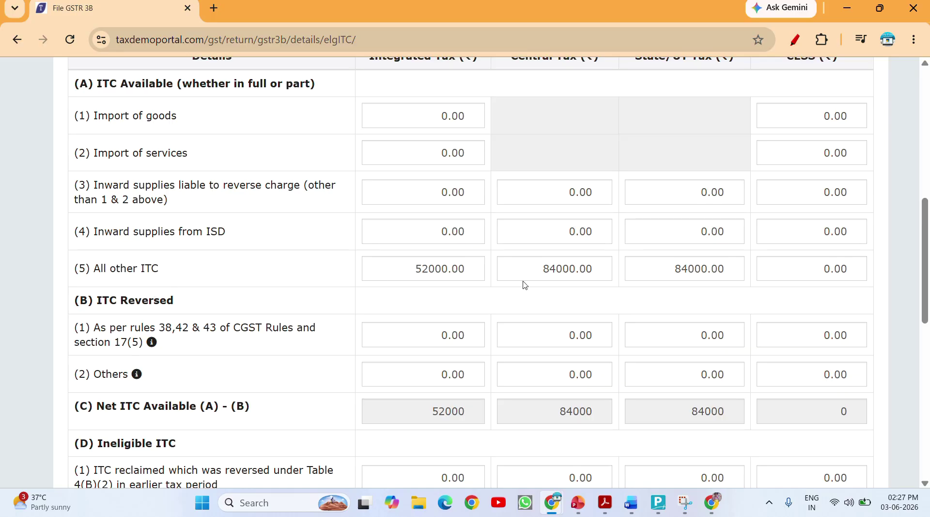
pyautogui.scroll(-2, 524, 285)
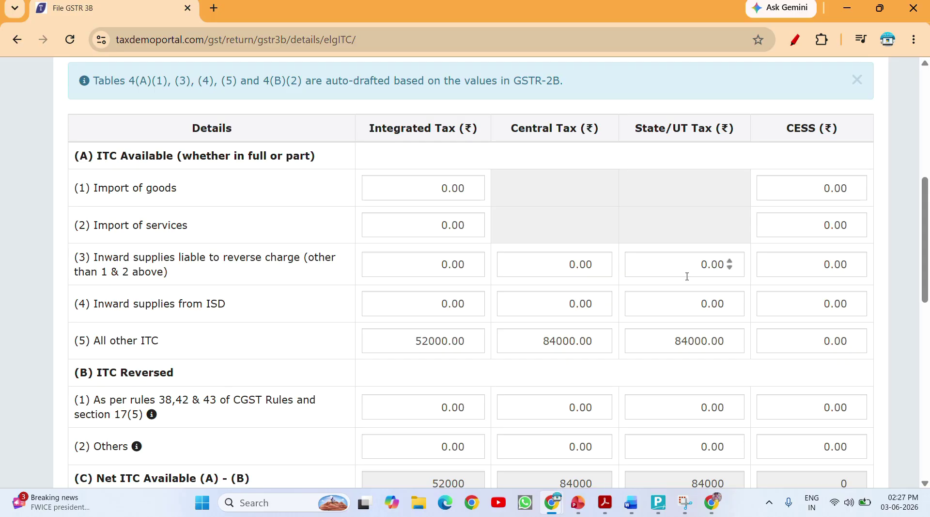
pyautogui.scroll(3, 100, 133)
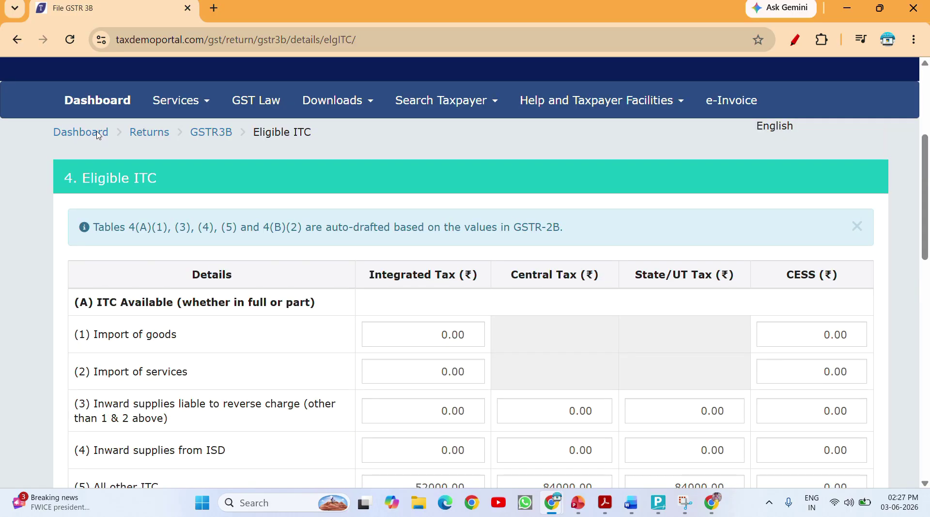
pyautogui.scroll(-4, 187, 208)
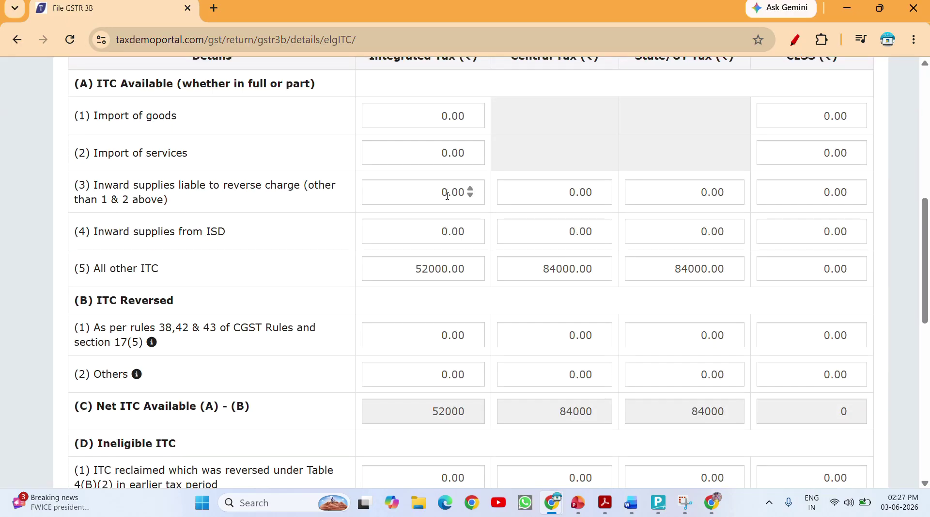
pyautogui.scroll(1, 448, 195)
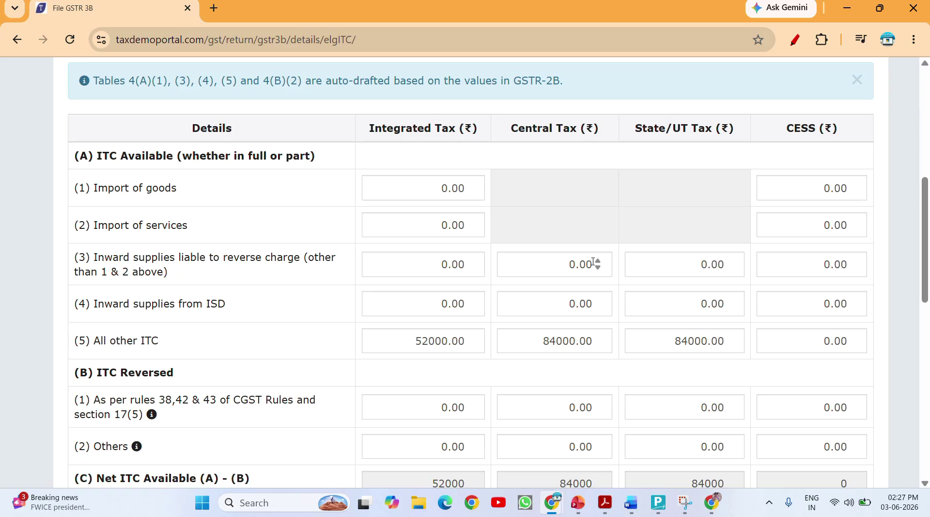
# Check the reverse charge tax totals in TallyPrime and set the central tax of row 4(A)(3) in the Eligible ITC table to 5550
pyautogui.click(561, 266)
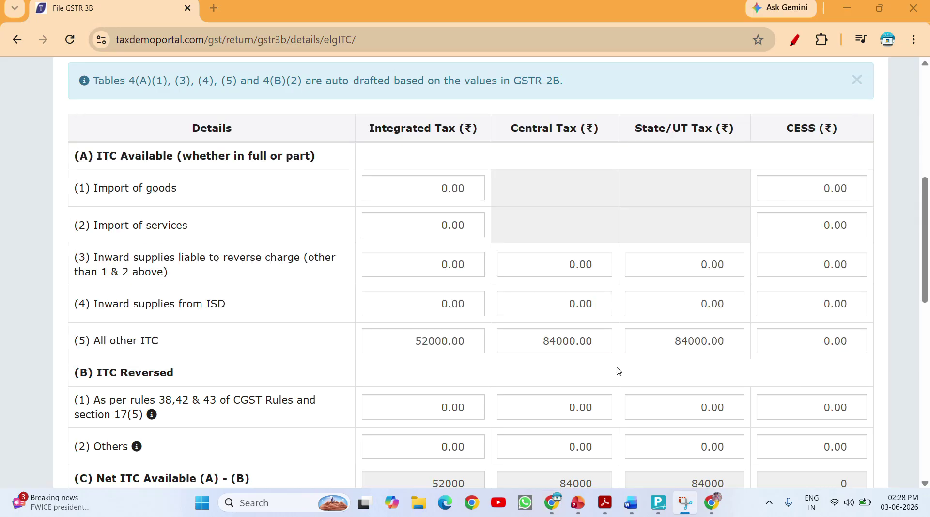
pyautogui.click(663, 456)
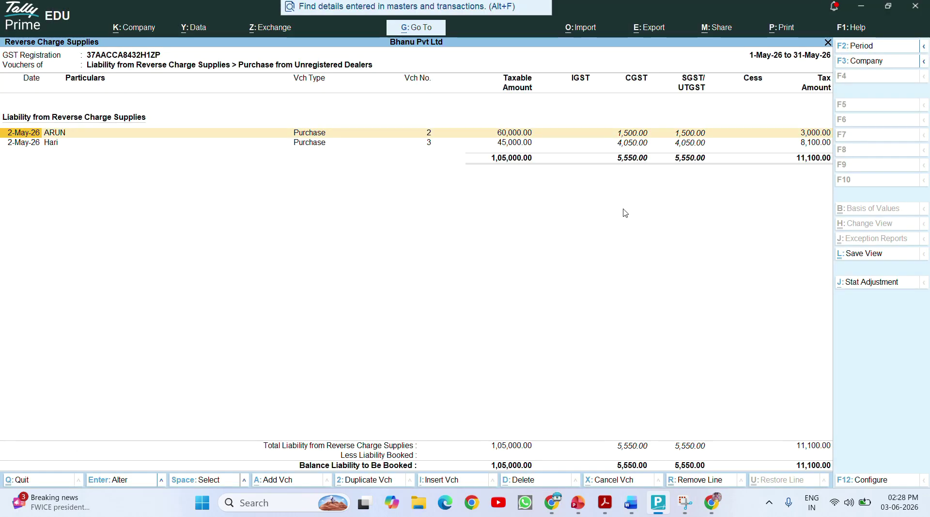
pyautogui.hotkey('alt', 'Tab')
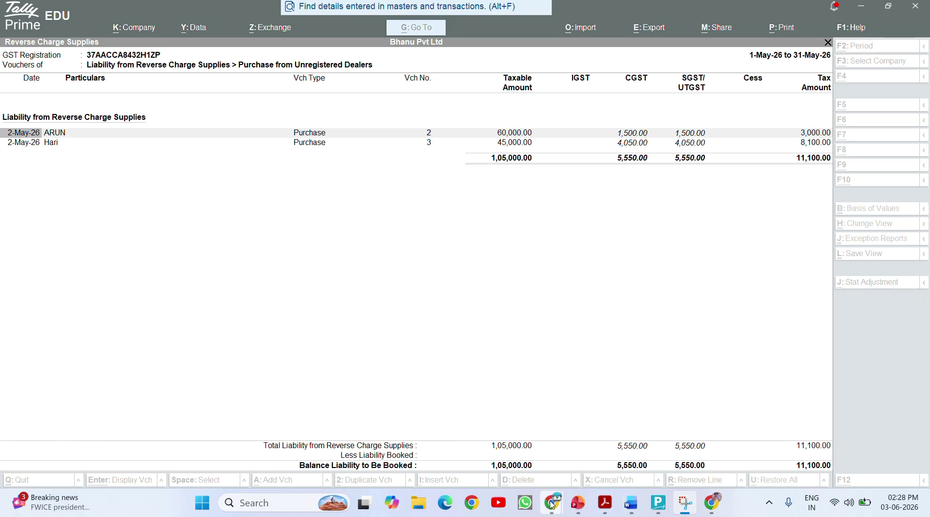
pyautogui.moveTo(553, 502)
pyautogui.click(584, 448)
pyautogui.write('555')
# Set the State/UT tax of row (3), inward supplies liable to reverse charge, to 5550
pyautogui.click(692, 262)
pyautogui.write('5')
pyautogui.press('BackSpace')
pyautogui.write('555')
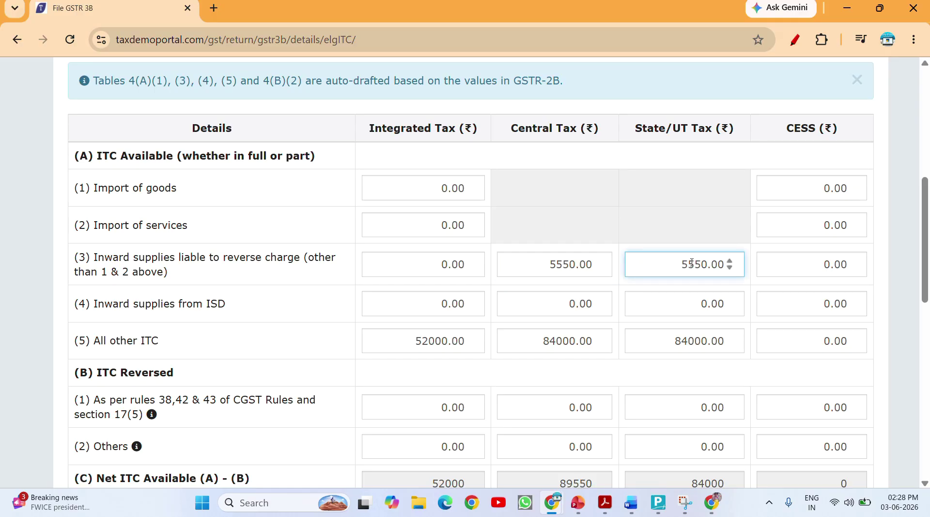
pyautogui.click(652, 326)
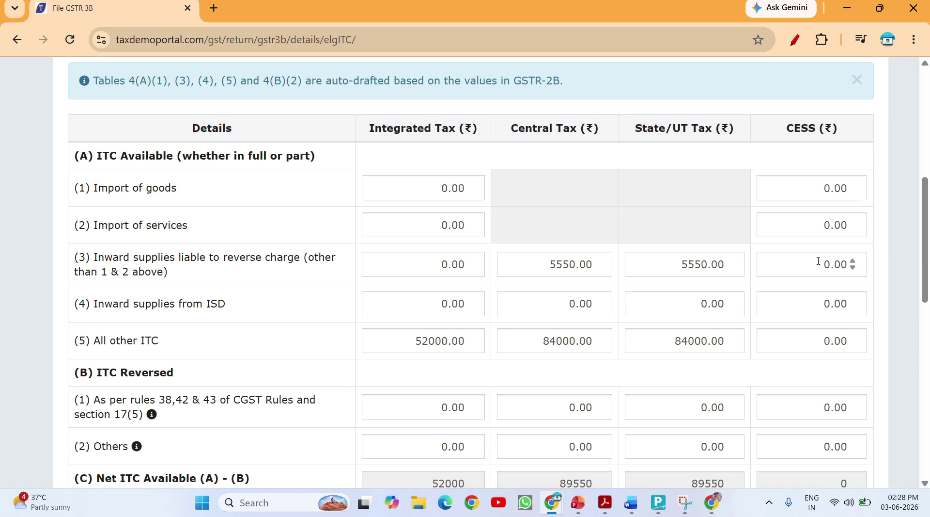
# Confirm the Eligible ITC entries and dismiss the system generated summary
pyautogui.scroll(-1, 600, 375)
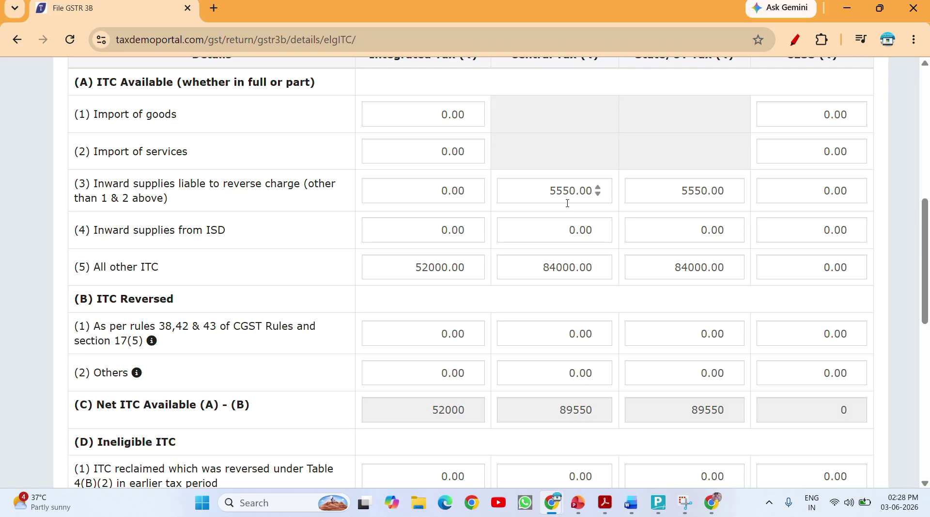
pyautogui.scroll(-1, 619, 359)
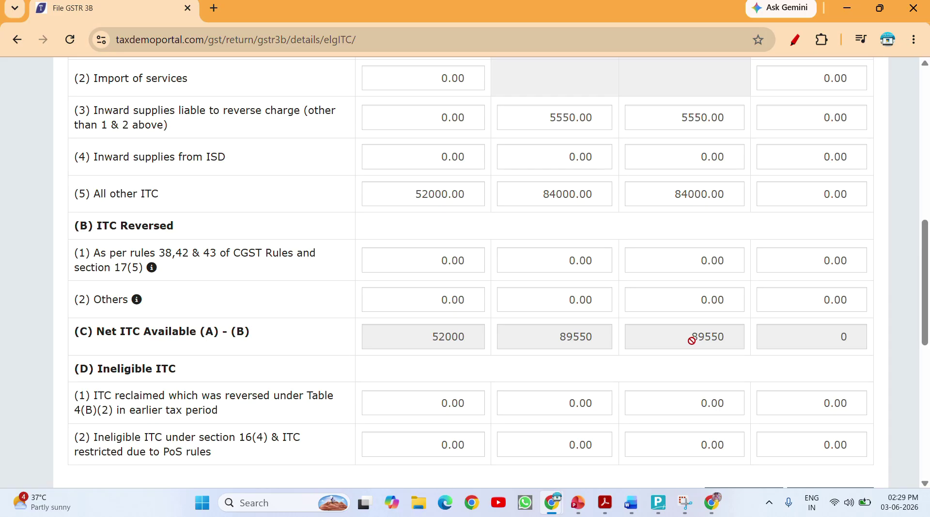
pyautogui.scroll(-3, 692, 340)
pyautogui.click(841, 355)
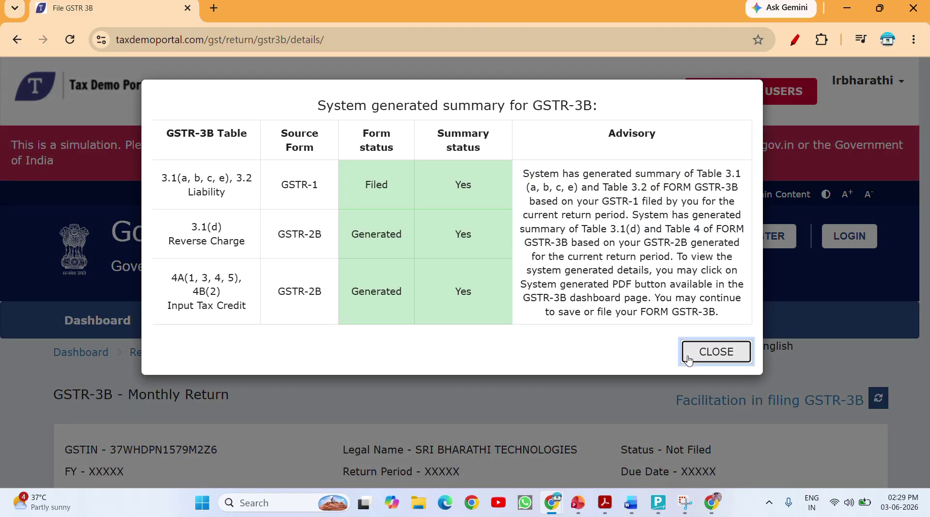
pyautogui.click(689, 358)
# Save the GSTR-3B return with the updated tables 3.1 and 4
pyautogui.scroll(-4, 541, 338)
pyautogui.scroll(-10, 539, 338)
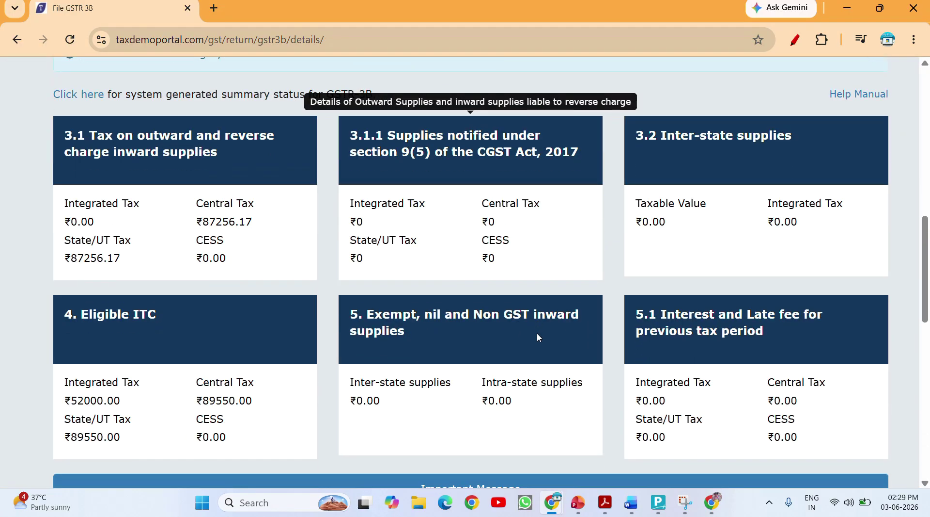
pyautogui.scroll(4, 538, 337)
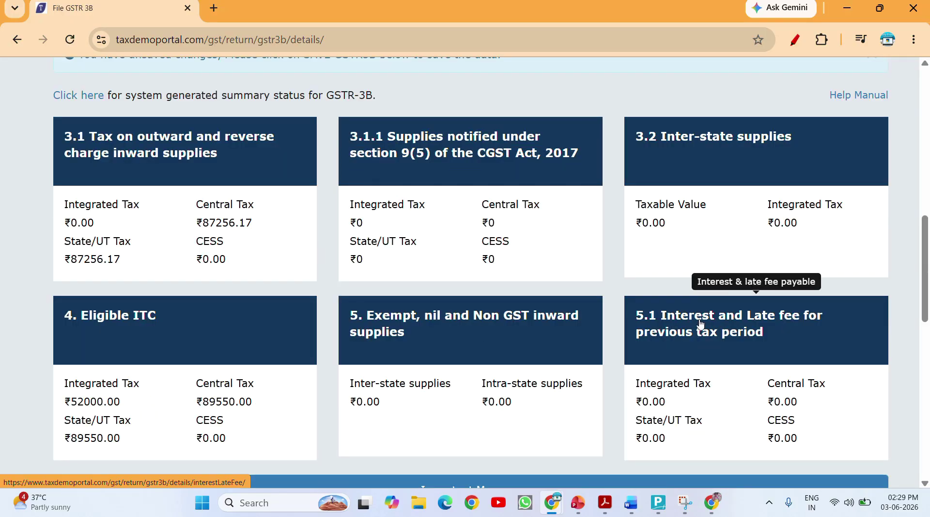
pyautogui.scroll(-4, 680, 364)
pyautogui.scroll(-4, 681, 365)
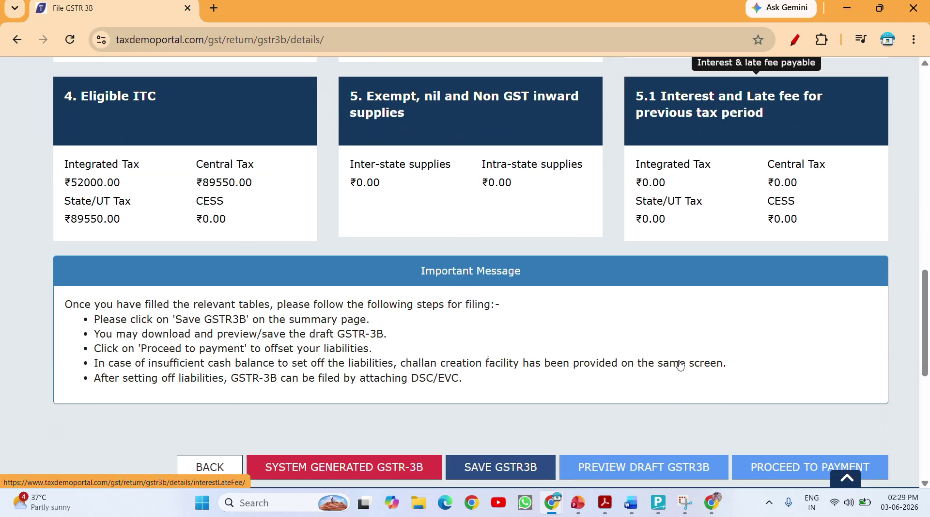
pyautogui.click(532, 326)
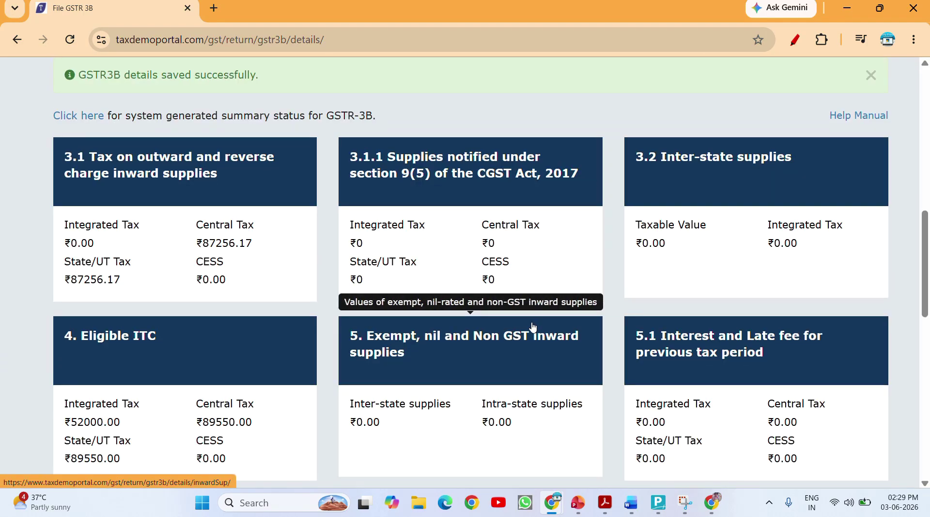
# Refresh the GSTR-3B monthly return page
pyautogui.scroll(-7, 801, 367)
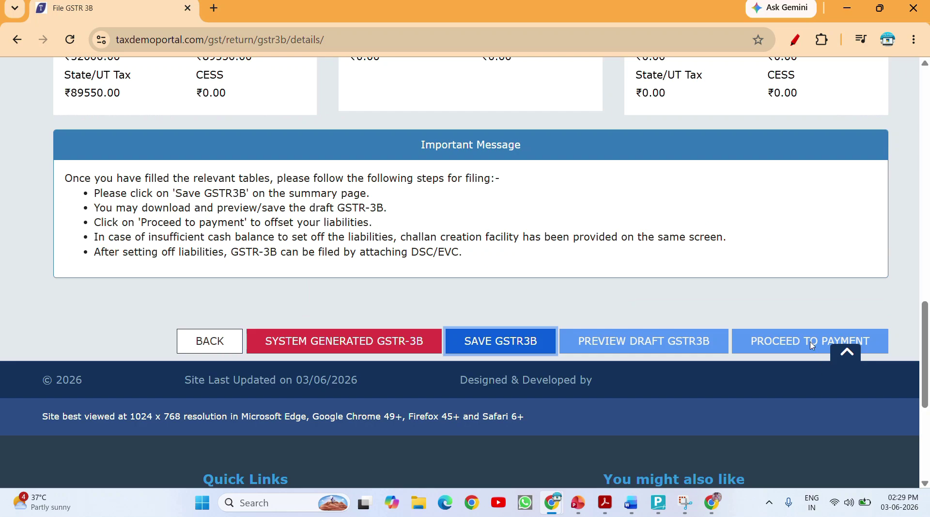
pyautogui.scroll(15, 703, 321)
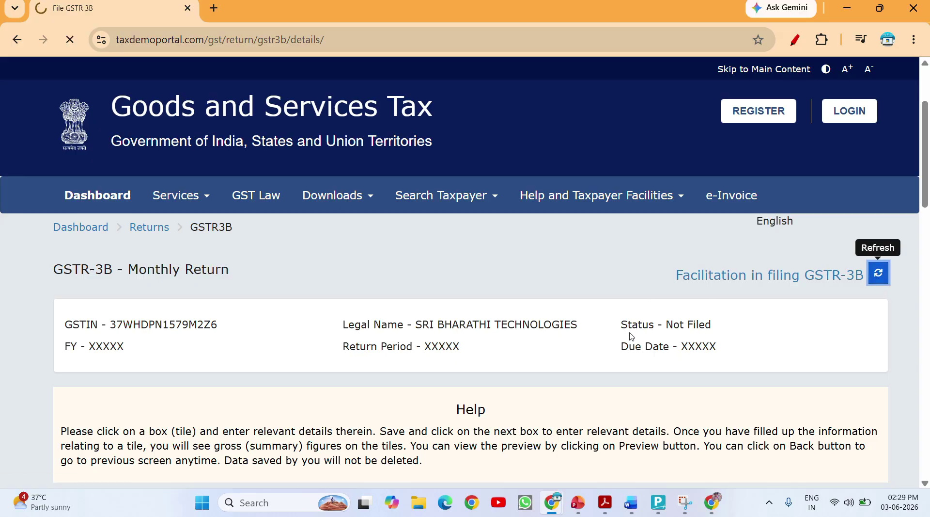
# Reload the saved GSTR-3B return and proceed to payment of tax
pyautogui.click(878, 273)
pyautogui.click(714, 349)
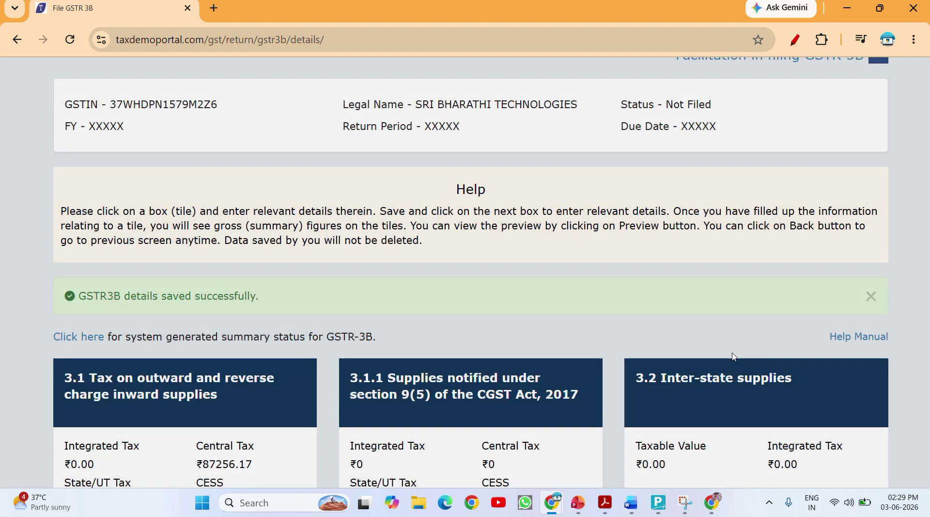
pyautogui.scroll(-4, 733, 358)
pyautogui.scroll(-10, 732, 357)
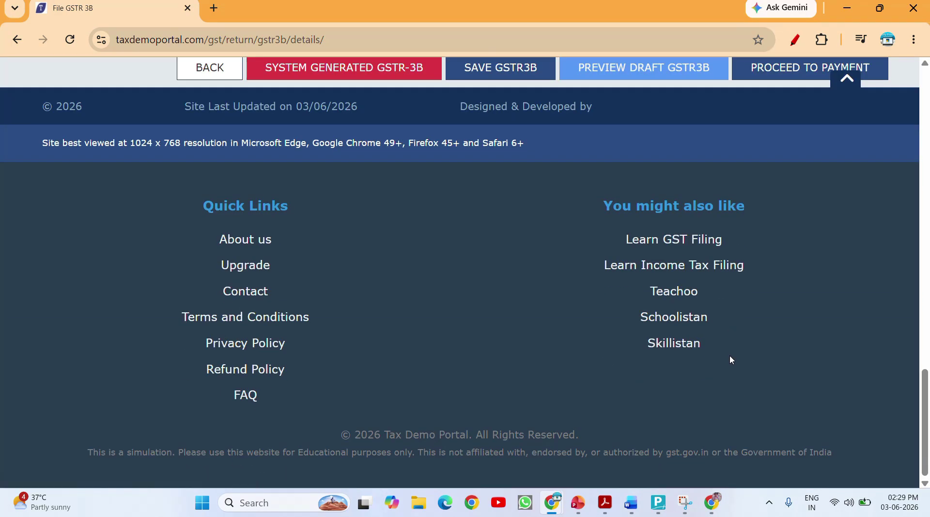
pyautogui.scroll(2, 744, 299)
pyautogui.click(789, 141)
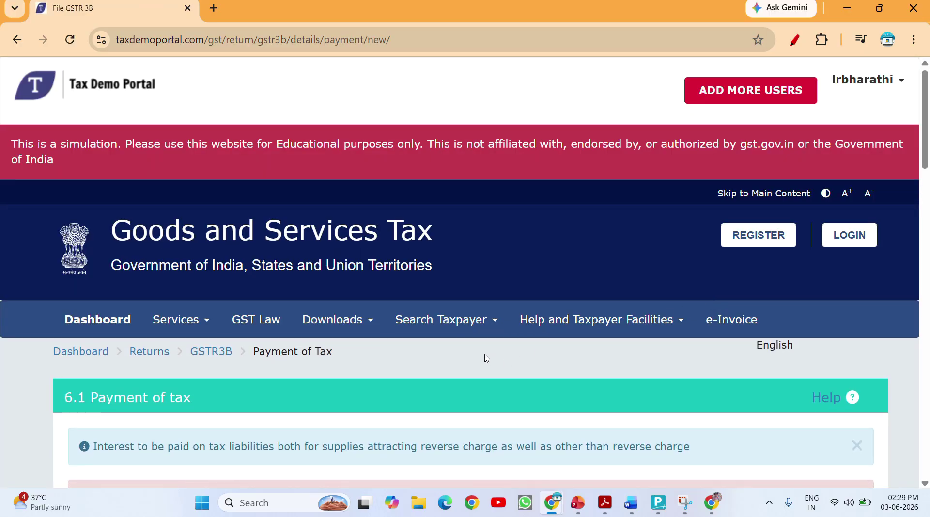
# Examine the cash and credit ledger balances in 6.1 Payment of tax, plus the ITC utilization, reverse charge and additional cash columns
pyautogui.scroll(-4, 487, 360)
pyautogui.scroll(-5, 486, 359)
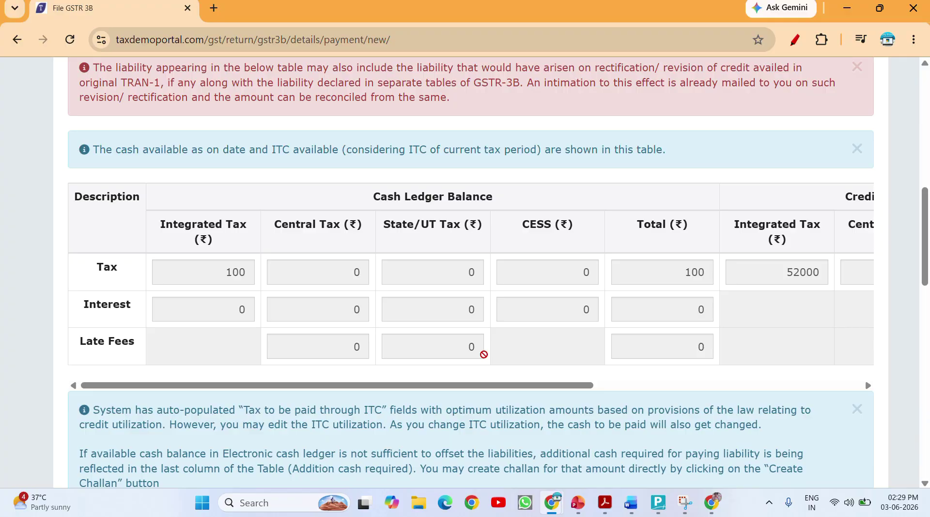
pyautogui.scroll(5, 484, 354)
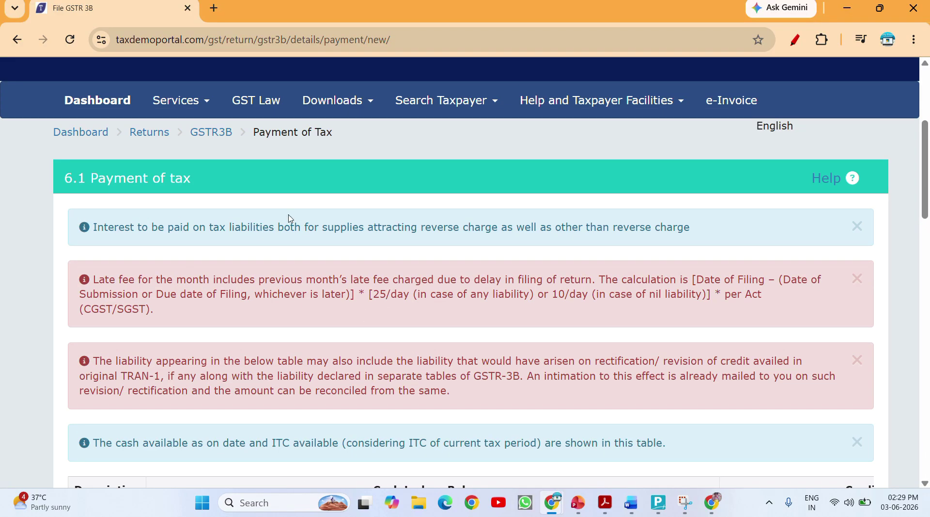
pyautogui.scroll(-5, 297, 244)
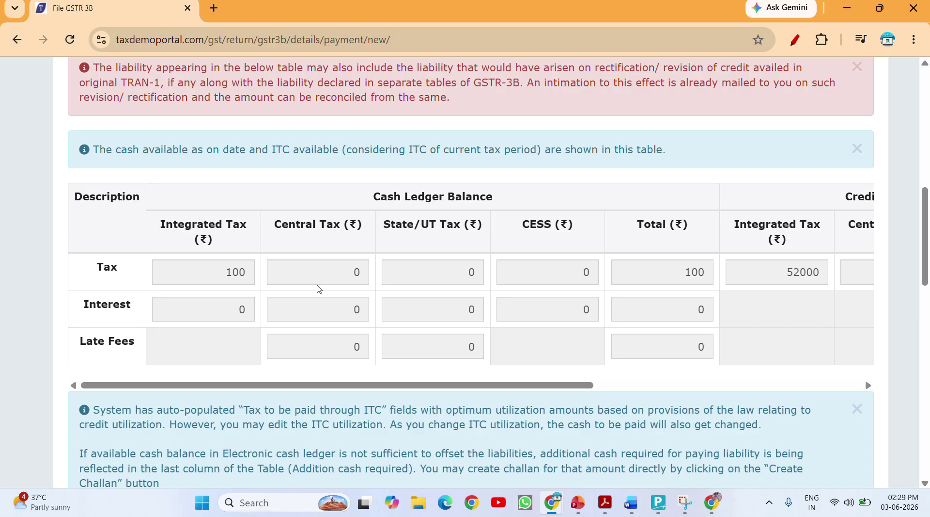
pyautogui.hscroll(5, 519, 397)
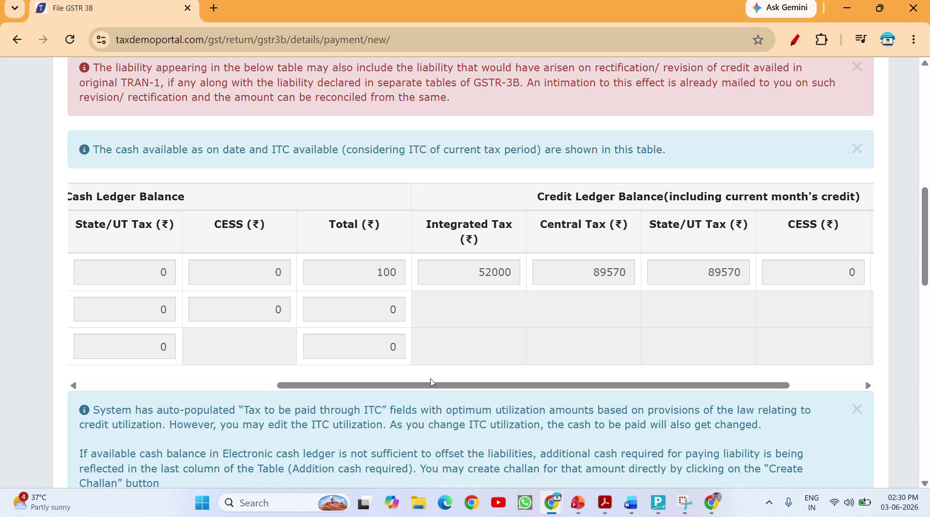
pyautogui.scroll(-5, 431, 381)
pyautogui.scroll(-3, 432, 381)
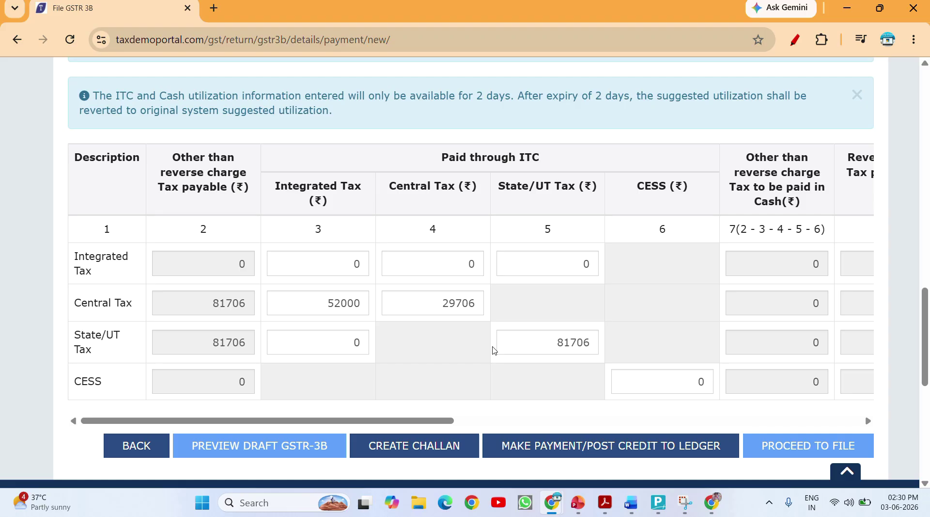
pyautogui.moveTo(446, 420); pyautogui.dragTo(664, 449)
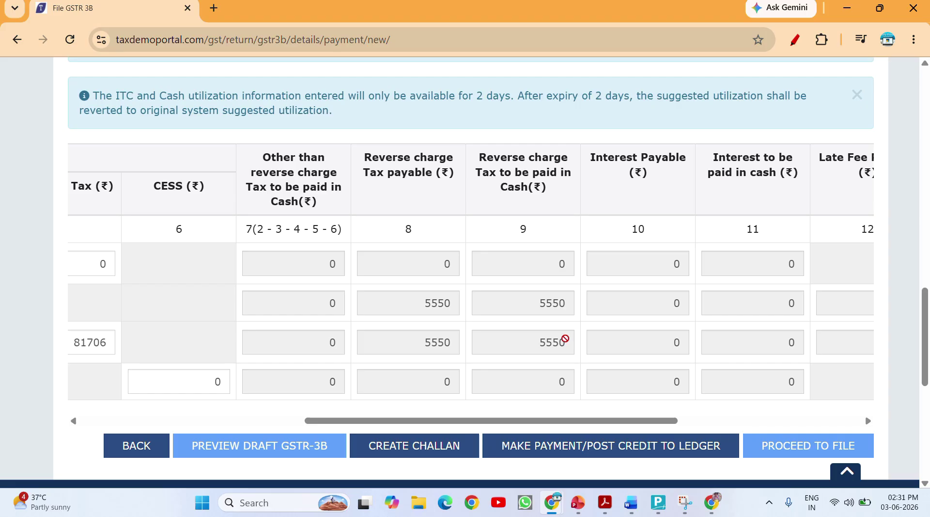
pyautogui.moveTo(630, 422); pyautogui.dragTo(764, 431)
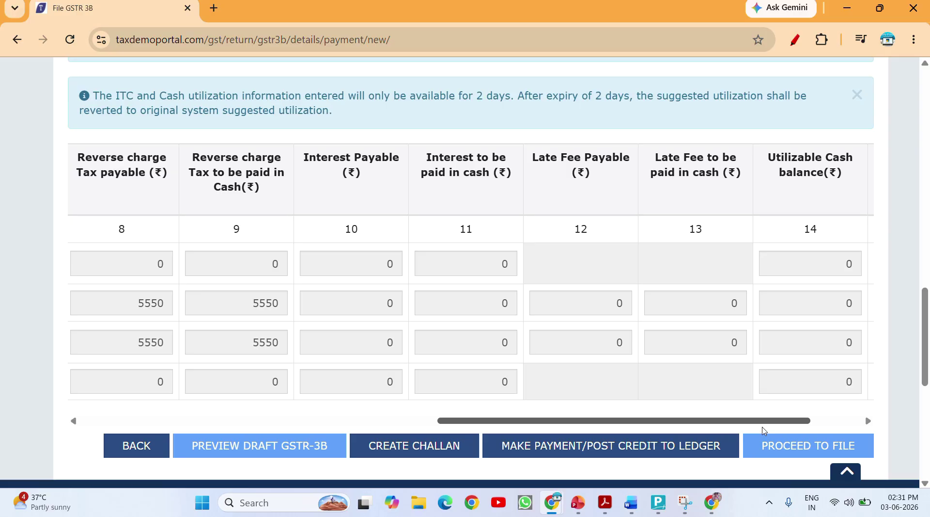
pyautogui.moveTo(764, 430); pyautogui.dragTo(840, 428)
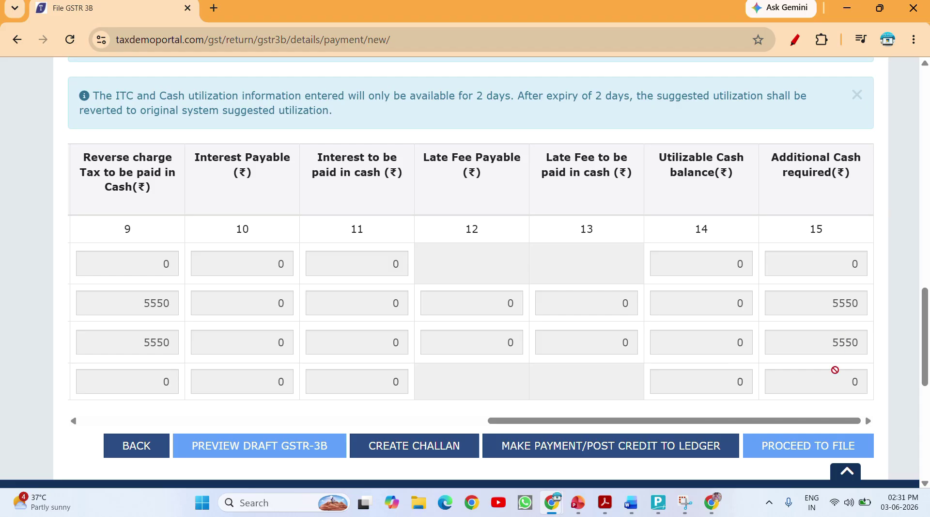
# Create a challan for the additional cash required to pay the reverse charge tax
pyautogui.hscroll(-10, 508, 373)
pyautogui.scroll(-2, 532, 377)
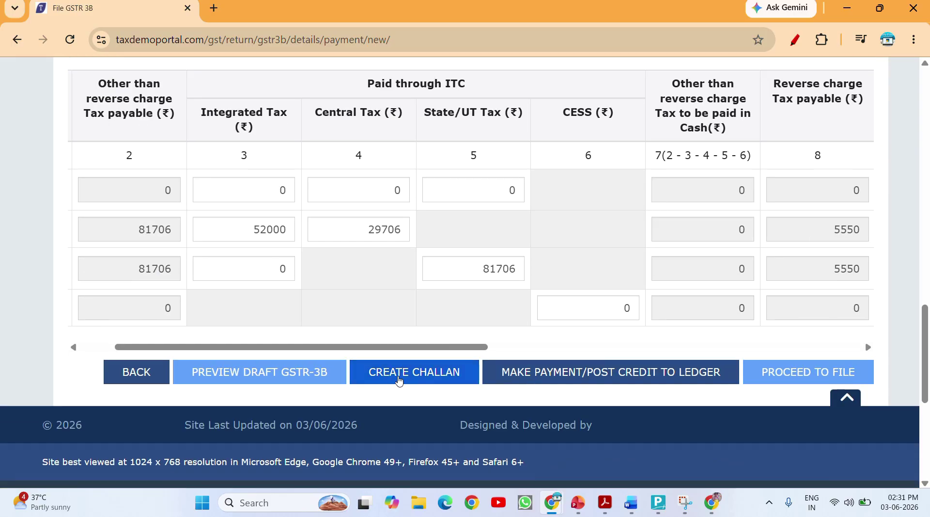
pyautogui.click(399, 380)
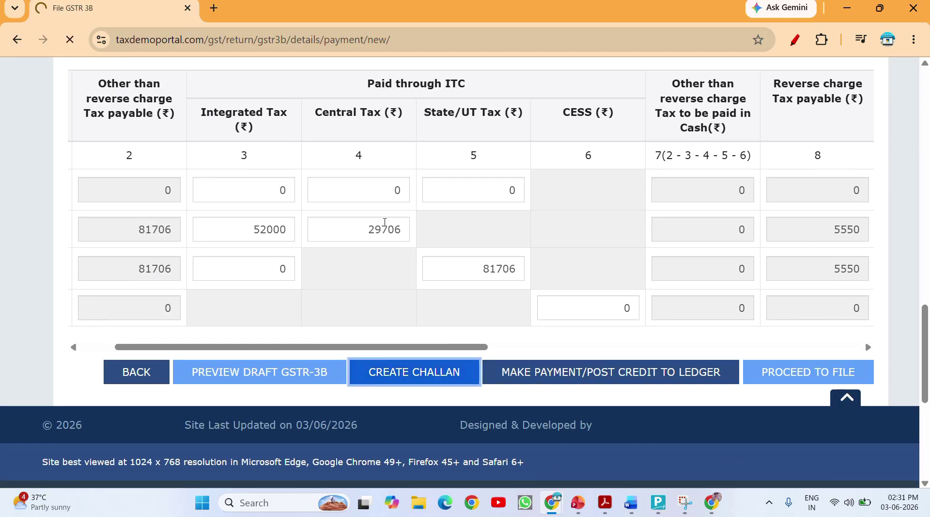
# Choose E-Payment as the challan's payment mode and generate the challan
pyautogui.scroll(-5, 424, 295)
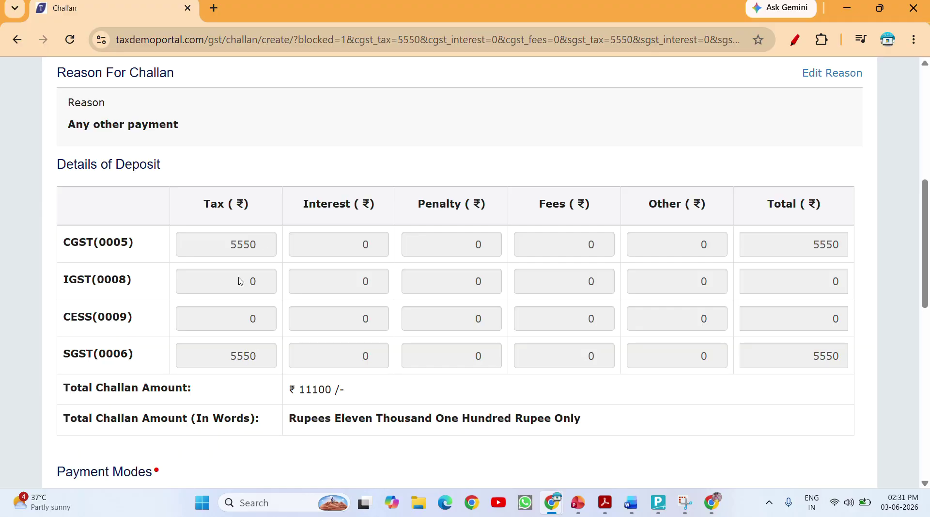
pyautogui.scroll(-4, 425, 337)
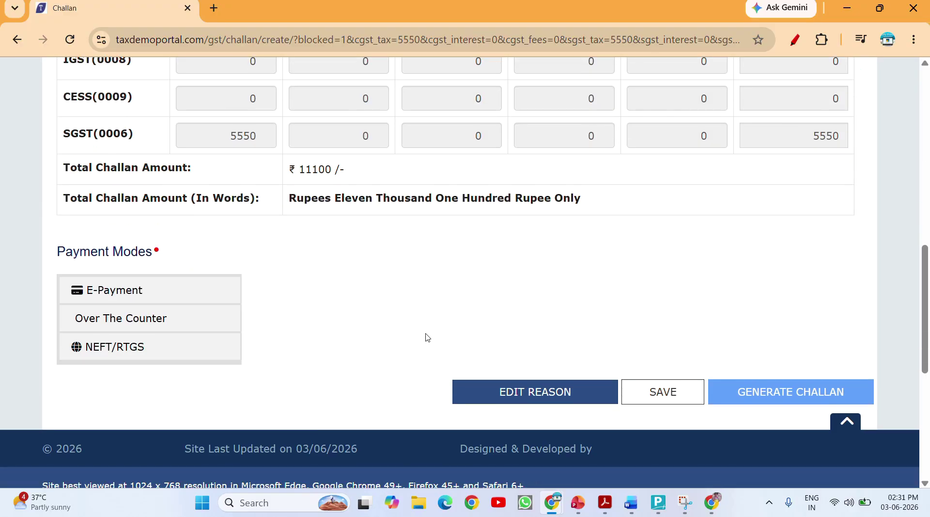
pyautogui.scroll(-1, 426, 336)
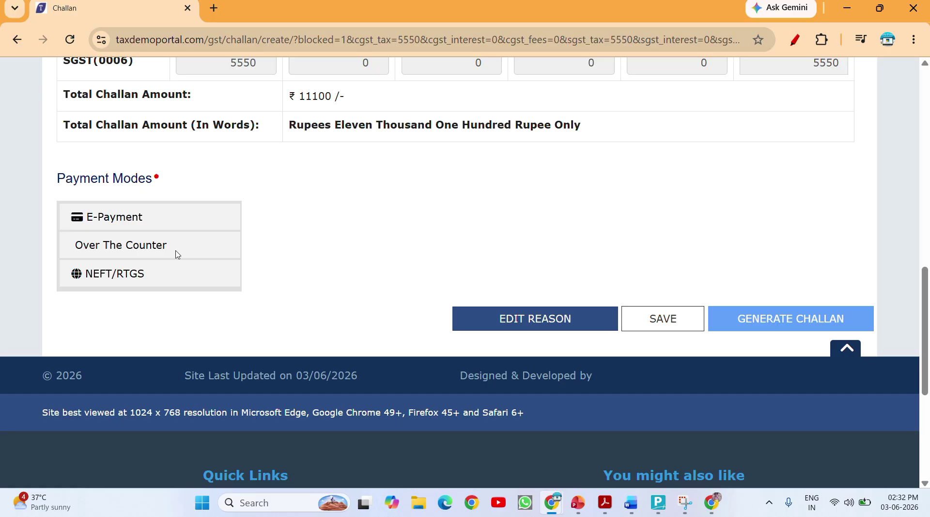
pyautogui.click(156, 227)
pyautogui.click(791, 321)
# Select Net Banking with State Bank of India as the mode of e-payment for the generated challan
pyautogui.scroll(-5, 444, 291)
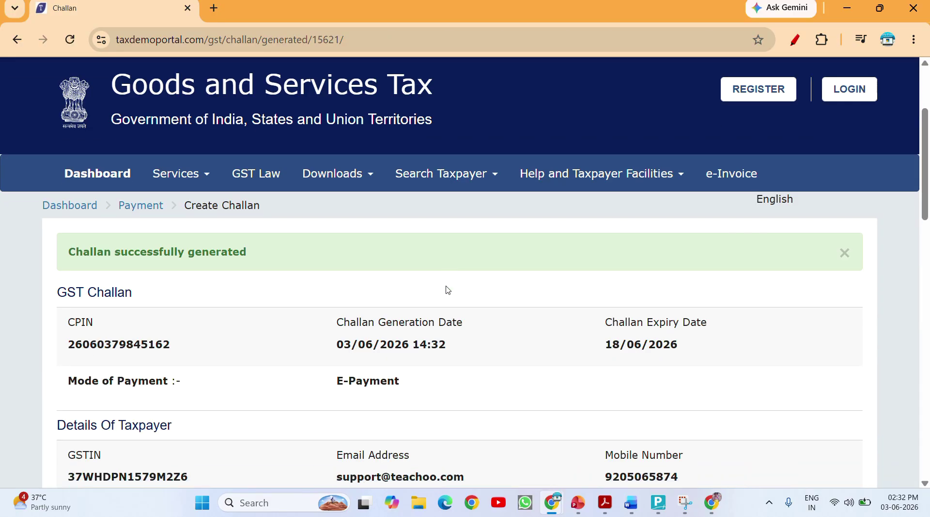
pyautogui.scroll(-3, 447, 289)
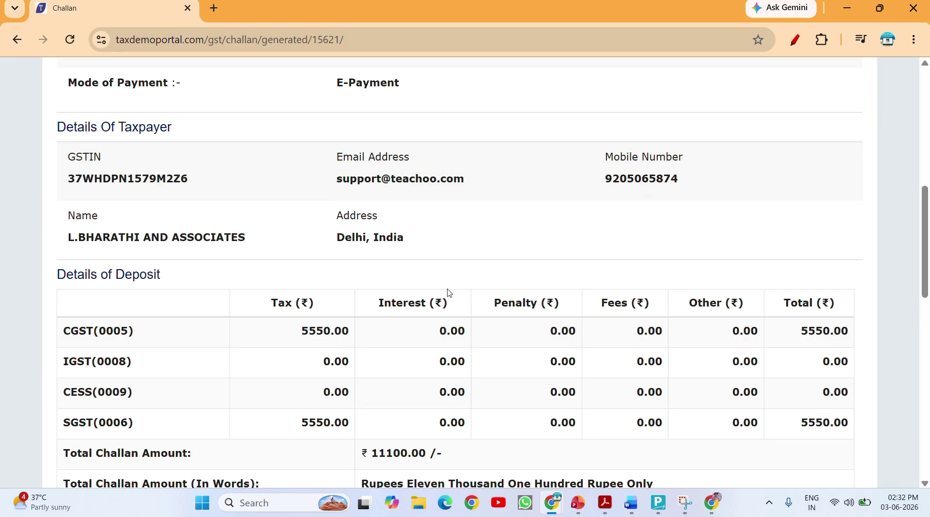
pyautogui.scroll(-4, 447, 292)
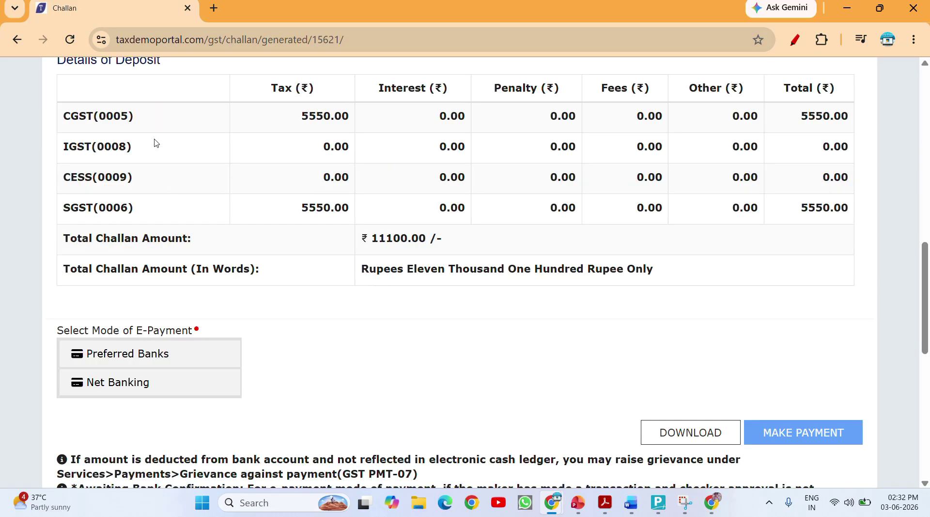
pyautogui.scroll(4, 206, 172)
pyautogui.scroll(-5, 226, 199)
pyautogui.scroll(-1, 374, 278)
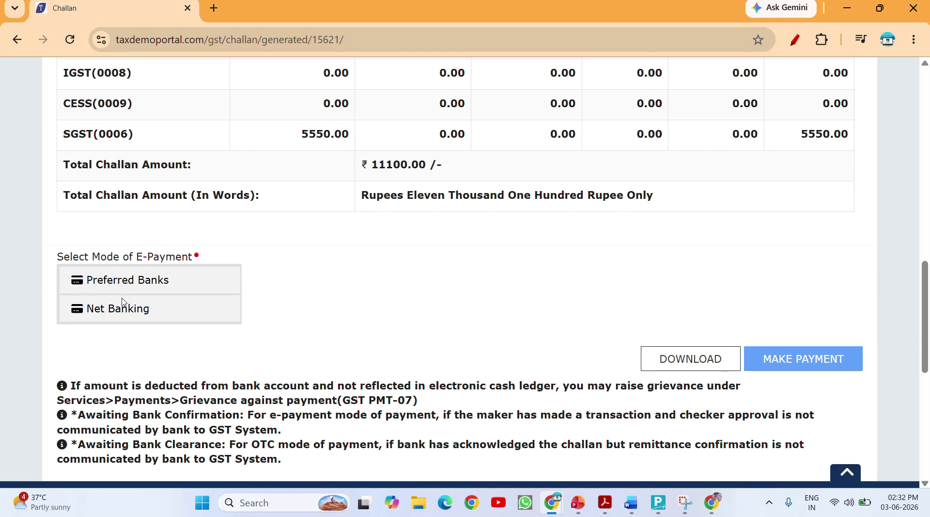
pyautogui.click(146, 308)
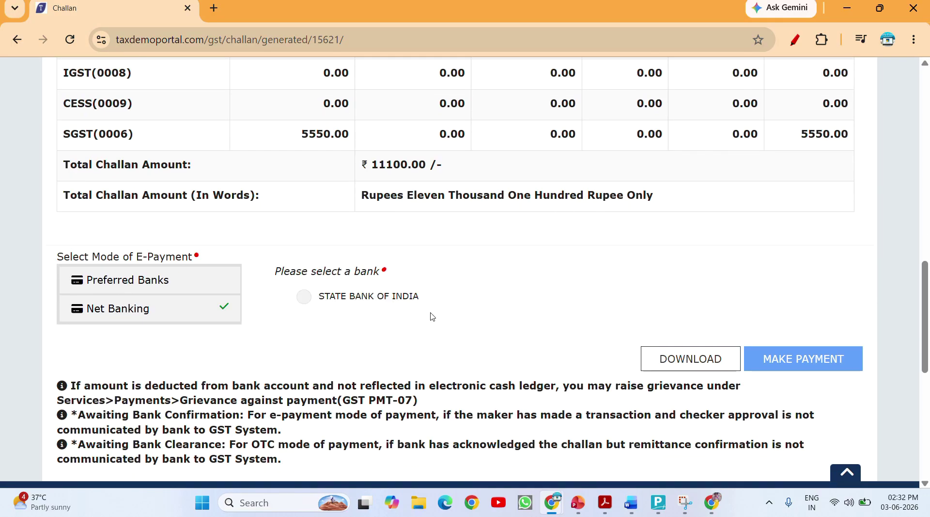
pyautogui.click(304, 296)
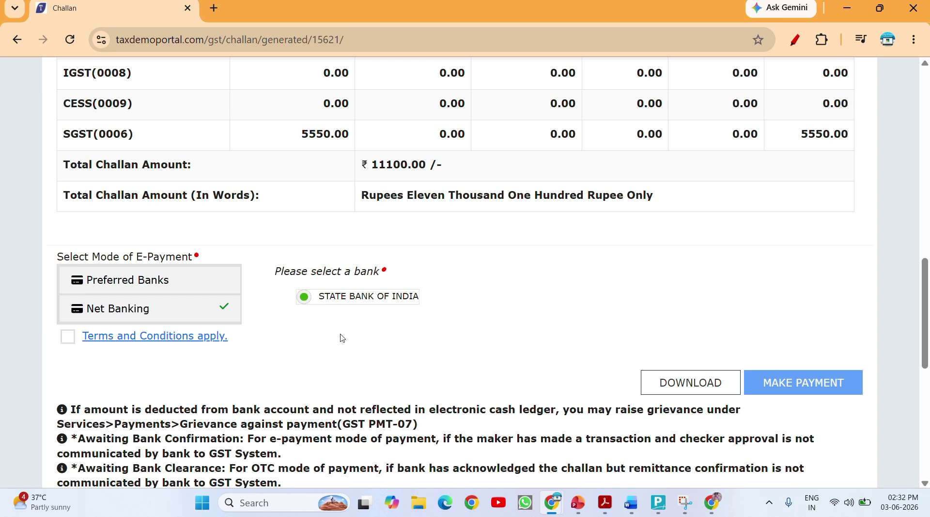
# Accept the payment terms and conditions and make the challan payment
pyautogui.click(67, 337)
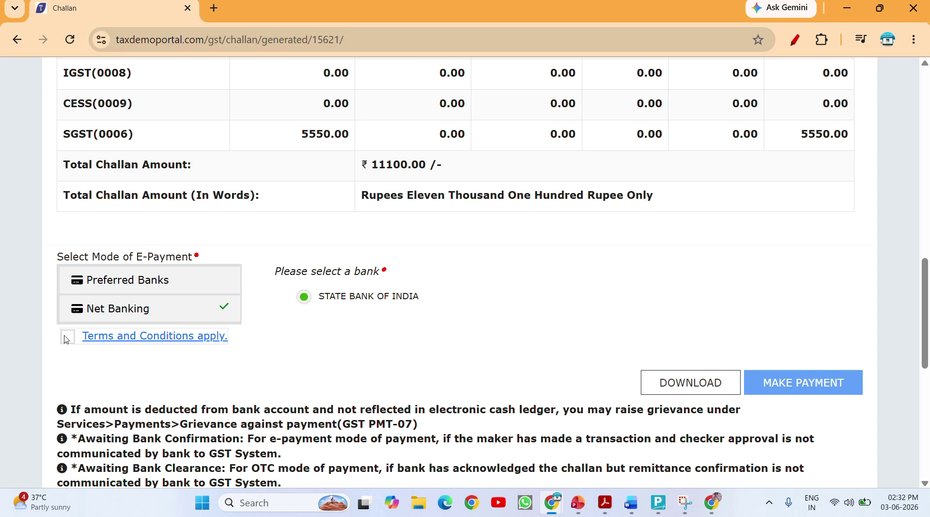
pyautogui.click(67, 337)
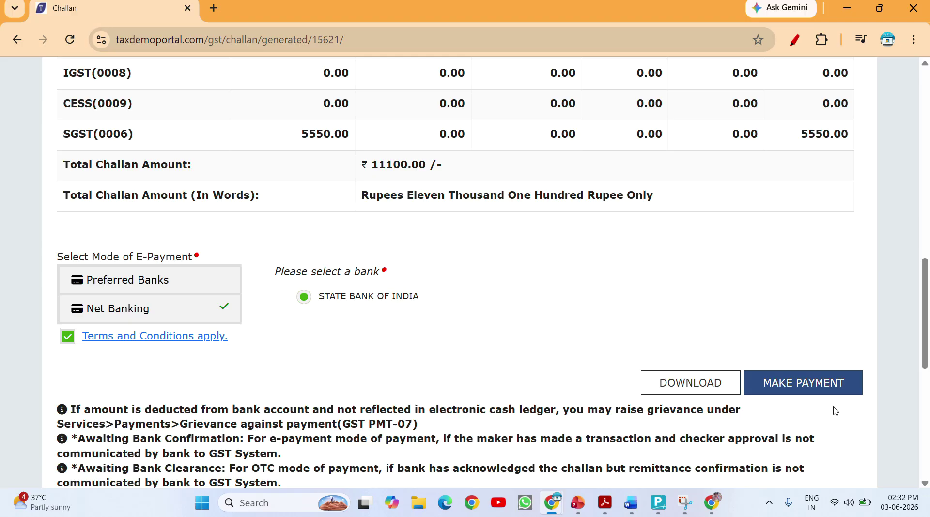
pyautogui.click(828, 390)
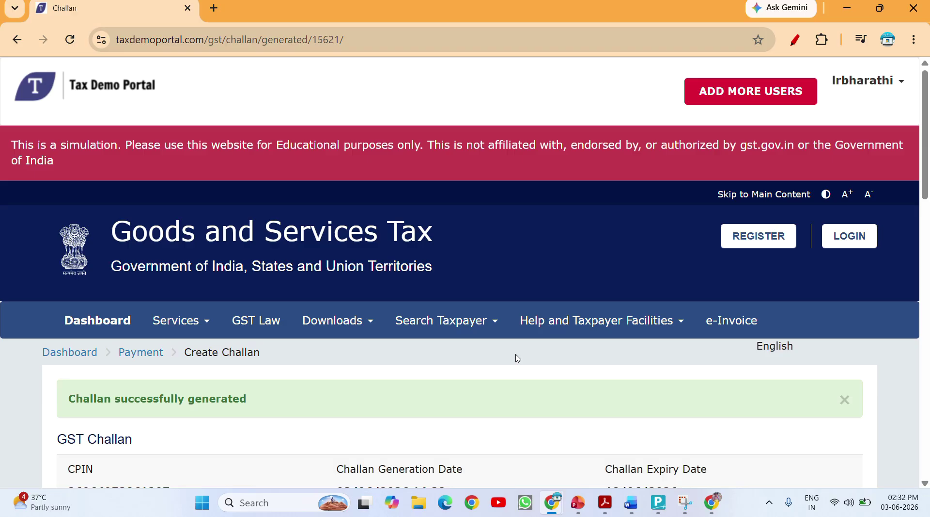
pyautogui.scroll(-3, 517, 358)
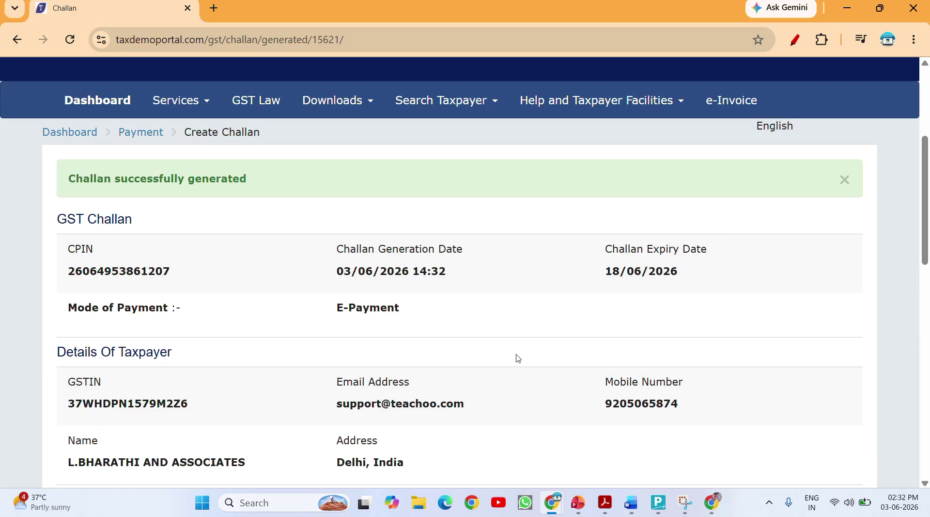
pyautogui.scroll(-6, 517, 358)
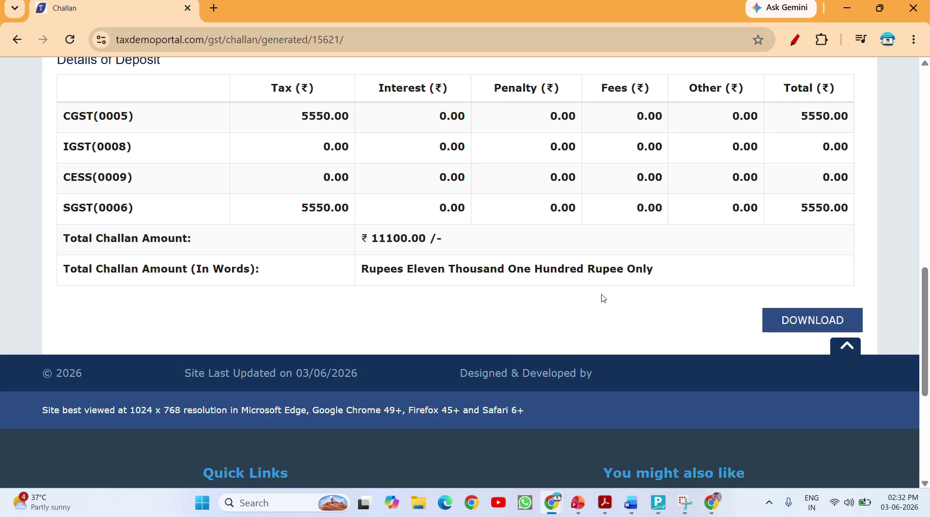
pyautogui.scroll(1, 591, 295)
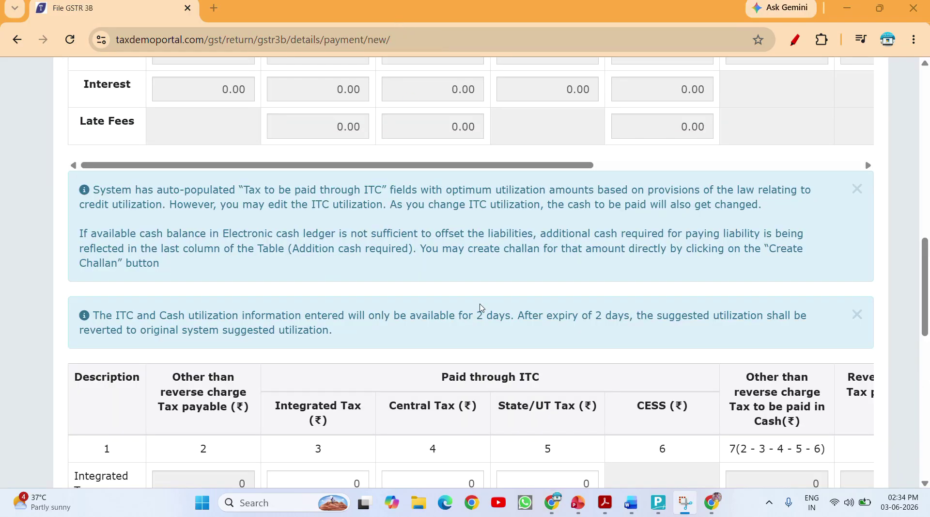
# Examine the updated cash ledger balance in 6.1 Payment of tax and the reverse charge and utilizable cash columns
pyautogui.scroll(8, 473, 306)
pyautogui.scroll(4, 466, 300)
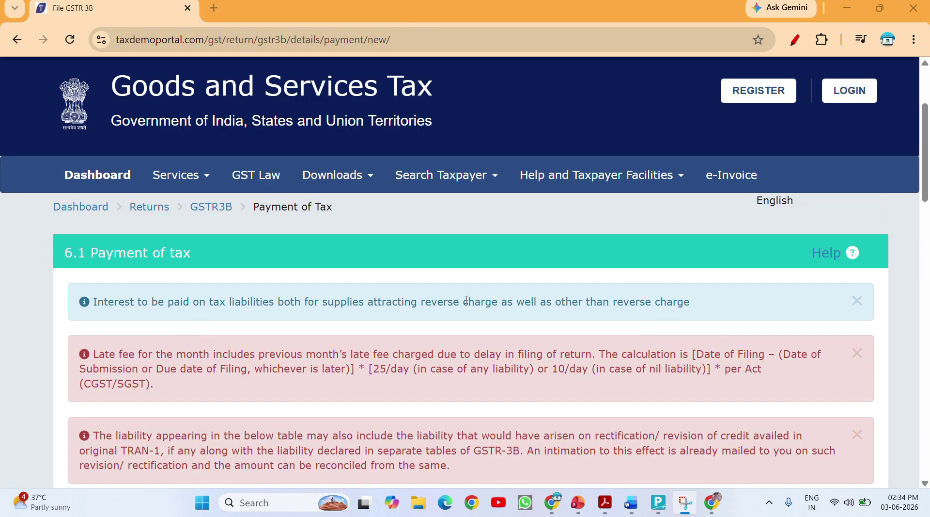
pyautogui.scroll(-4, 466, 300)
pyautogui.scroll(3, 465, 304)
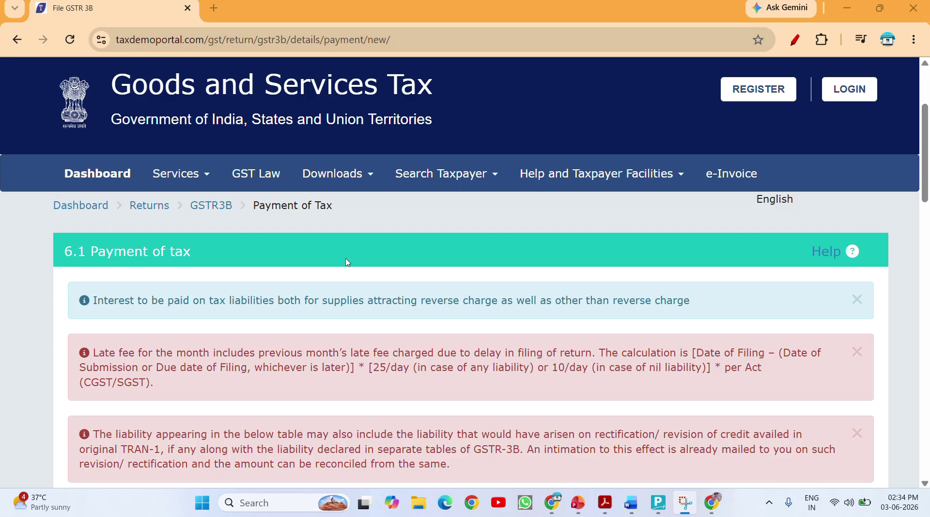
pyautogui.scroll(-6, 346, 262)
pyautogui.scroll(-3, 346, 262)
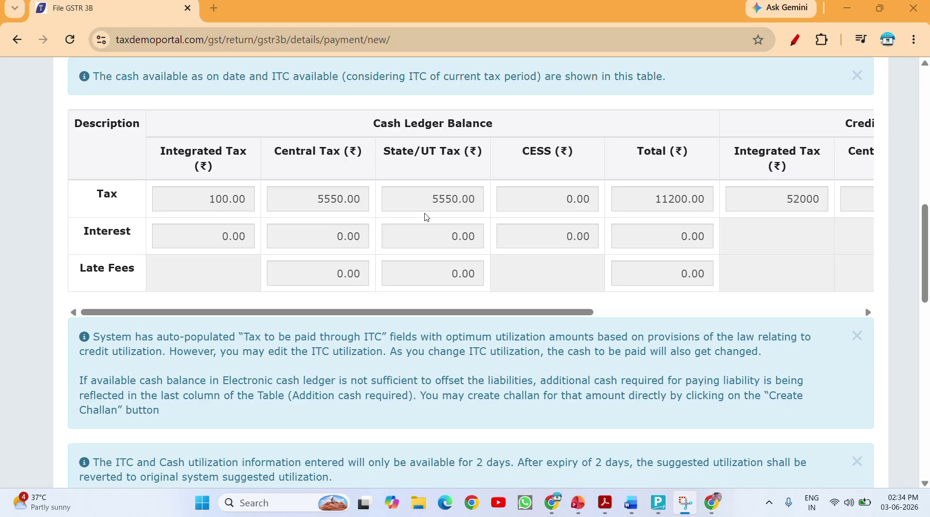
pyautogui.scroll(-9, 480, 334)
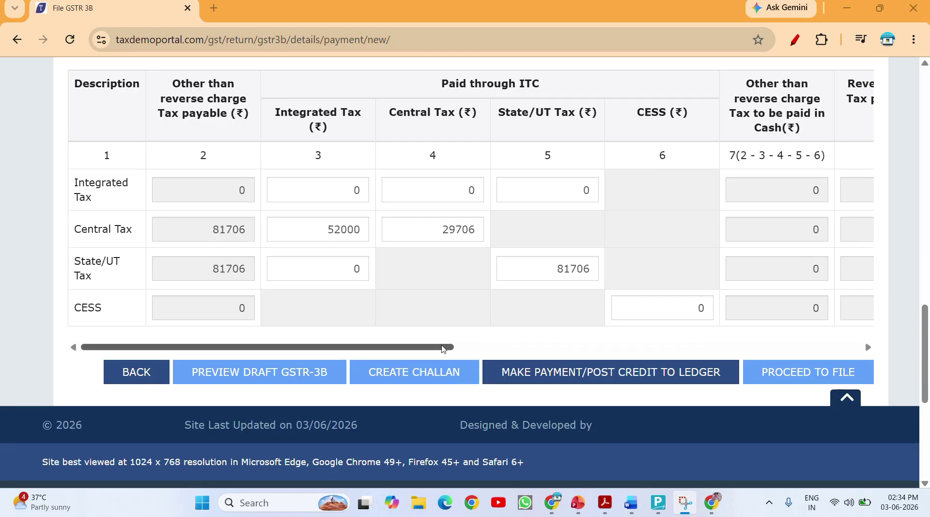
pyautogui.moveTo(444, 347); pyautogui.dragTo(790, 386)
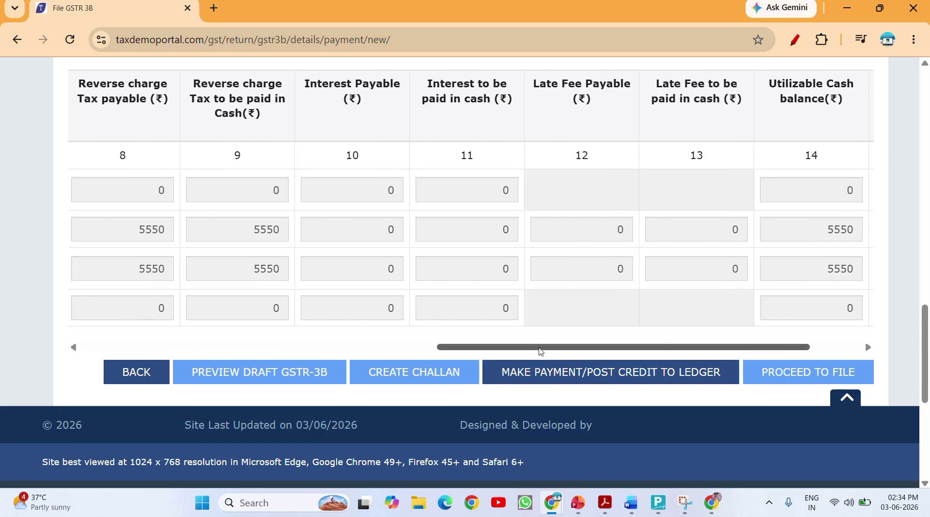
pyautogui.moveTo(539, 350); pyautogui.dragTo(115, 332)
# Make the payment and post credit to the ledger in 6.1 Payment of tax, agreeing to the irreversible credit utilization
pyautogui.scroll(4, 528, 436)
pyautogui.scroll(-4, 556, 410)
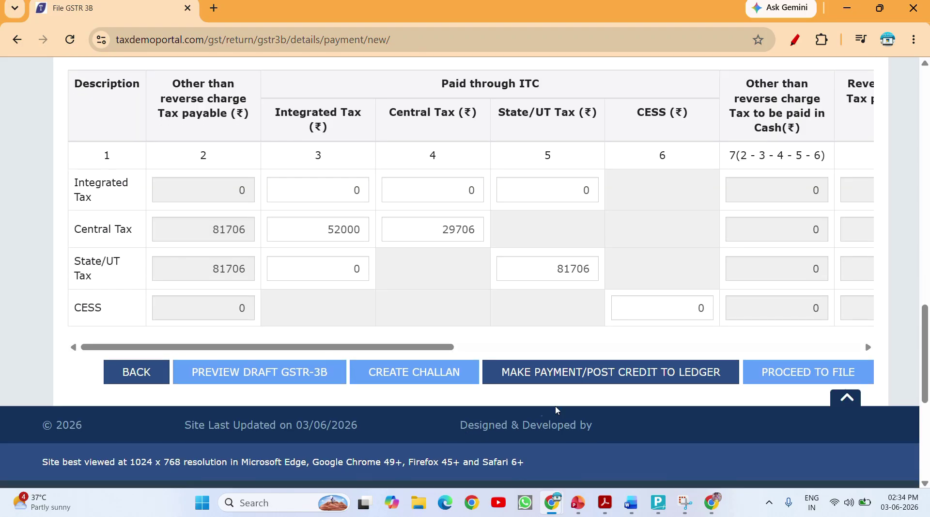
pyautogui.click(599, 372)
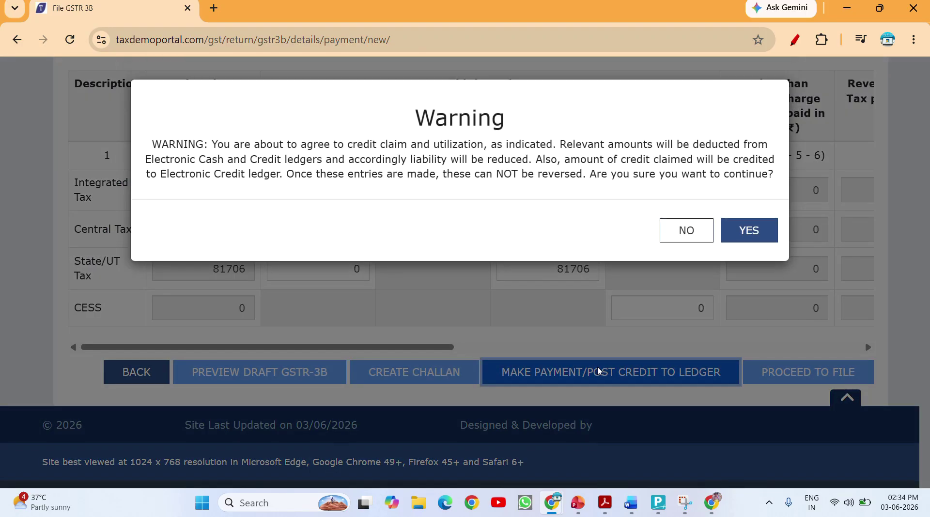
pyautogui.click(762, 235)
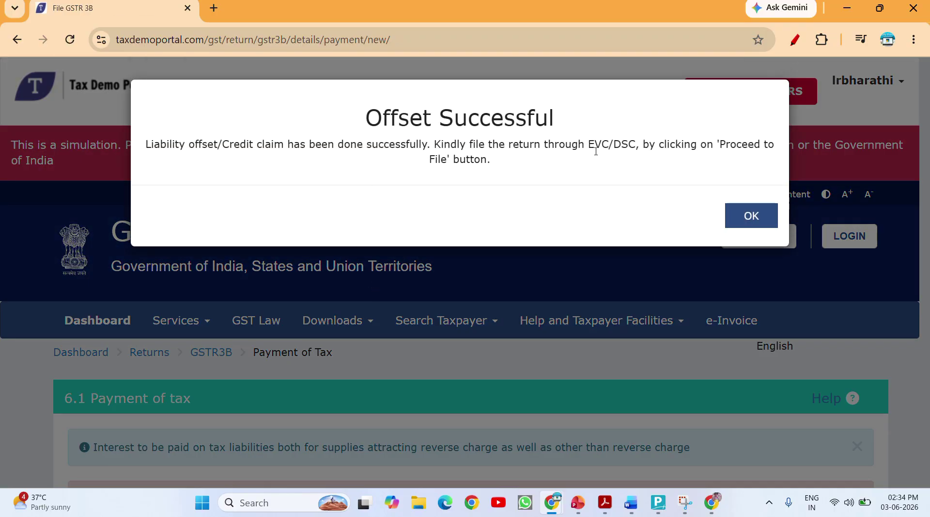
pyautogui.click(734, 224)
# Proceed to filing GSTR-3B, accept the declaration, select the authorised signatory and file with EVC
pyautogui.scroll(-5, 503, 382)
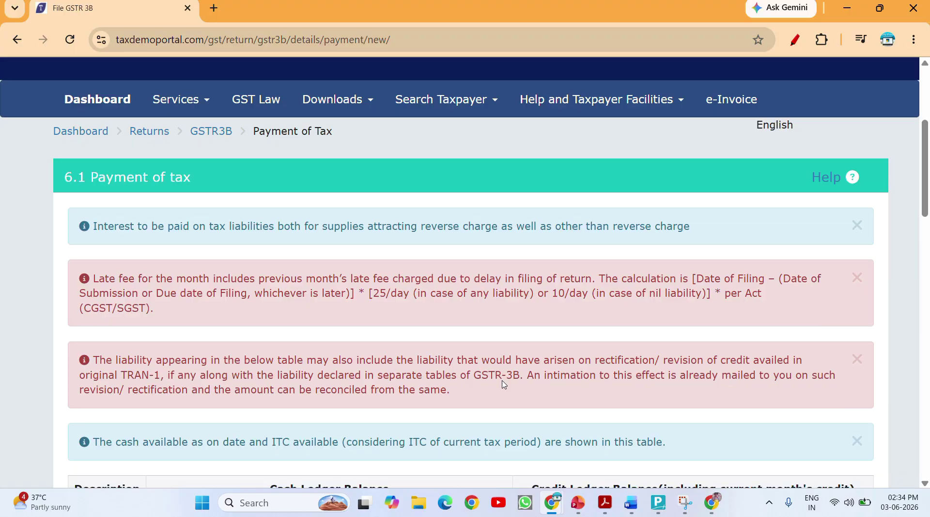
pyautogui.scroll(-20, 503, 384)
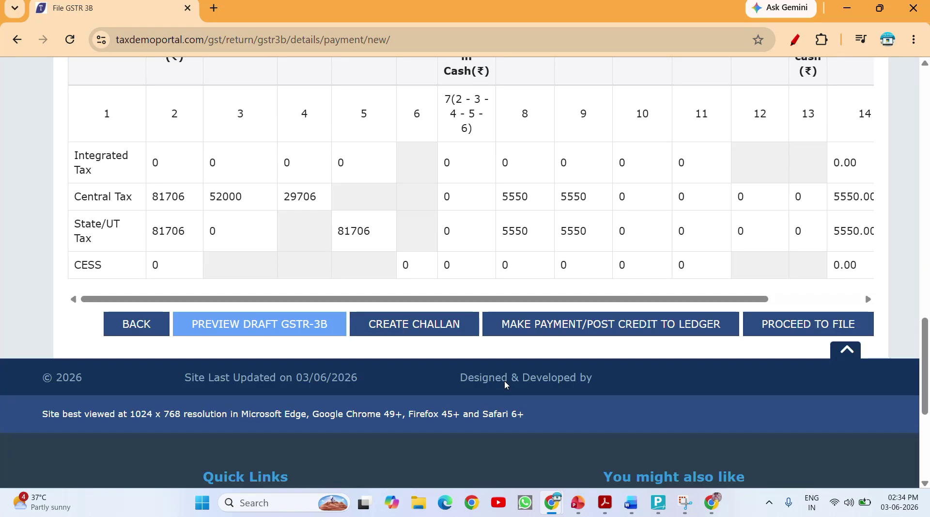
pyautogui.click(807, 324)
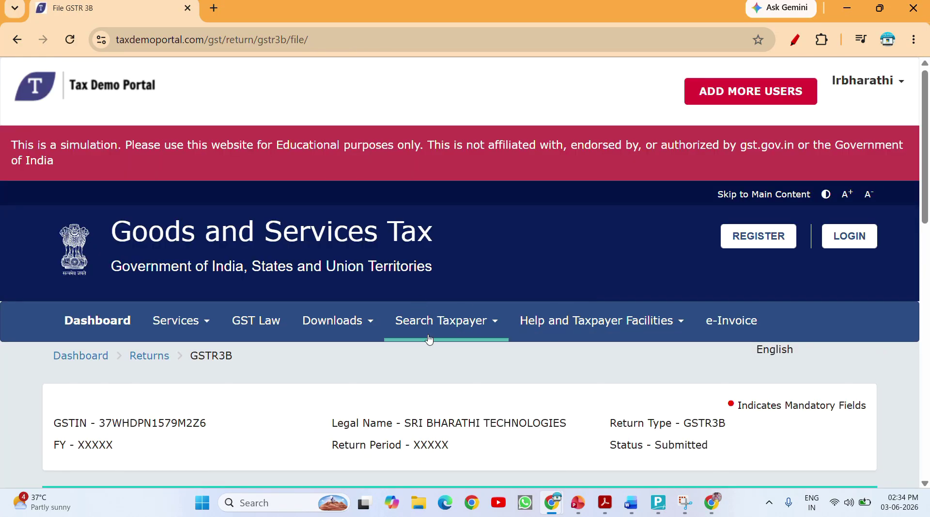
pyautogui.scroll(-6, 463, 374)
pyautogui.click(67, 262)
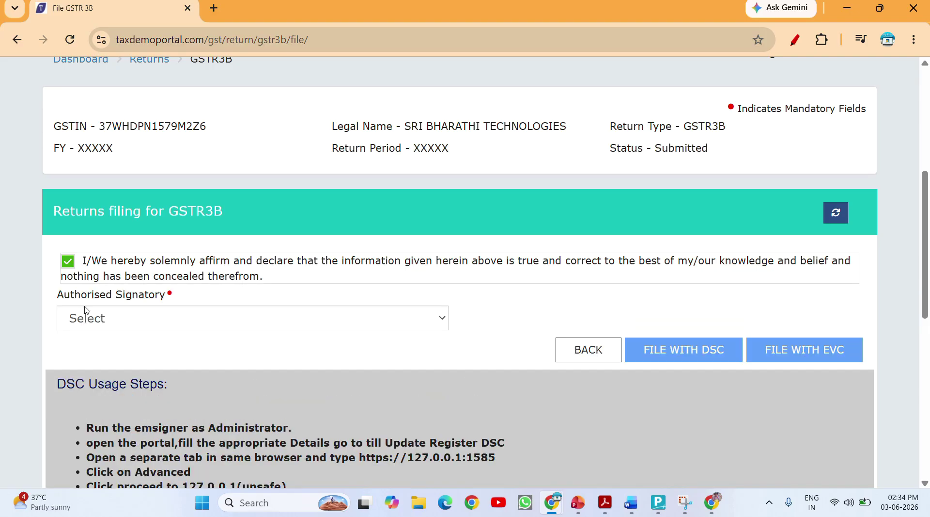
pyautogui.click(108, 318)
pyautogui.click(110, 360)
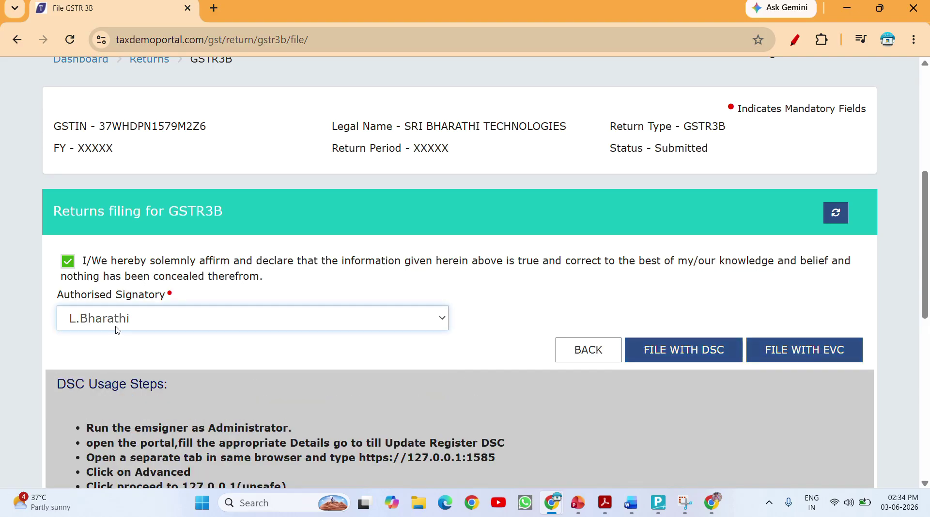
pyautogui.click(807, 360)
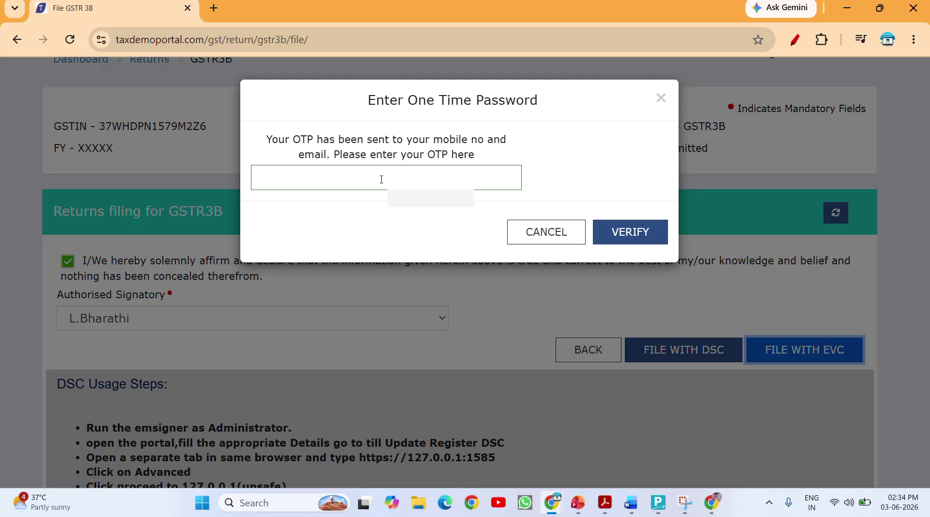
# Switch to the Gmail window and return to the inbox to look for the filing OTP email
pyautogui.moveTo(717, 507)
pyautogui.click(724, 467)
pyautogui.click(119, 183)
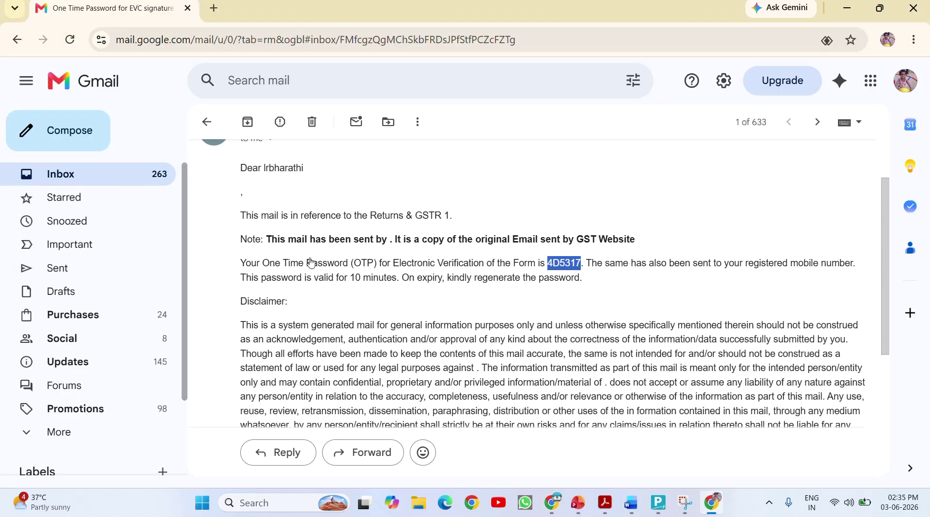
pyautogui.click(472, 233)
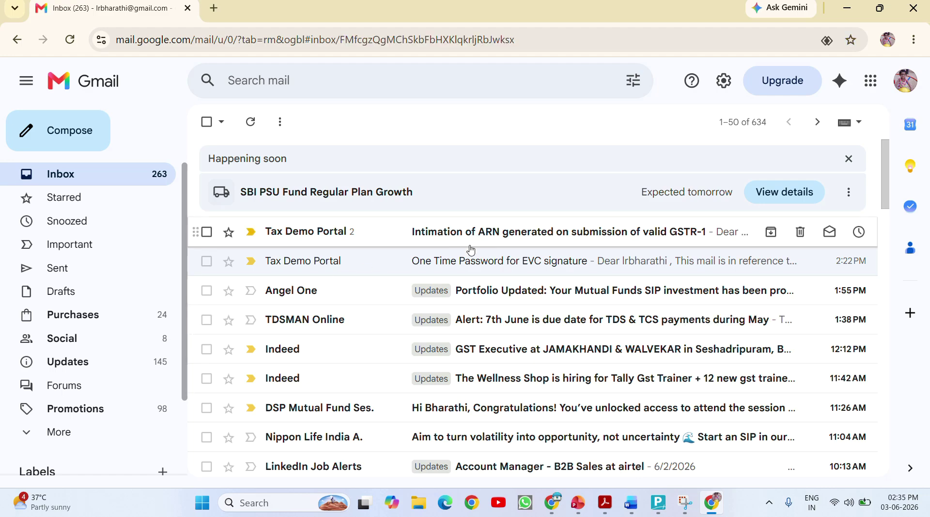
pyautogui.scroll(-1, 498, 342)
pyautogui.scroll(-2, 400, 326)
pyautogui.scroll(2, 401, 326)
pyautogui.scroll(-4, 401, 327)
pyautogui.scroll(3, 401, 326)
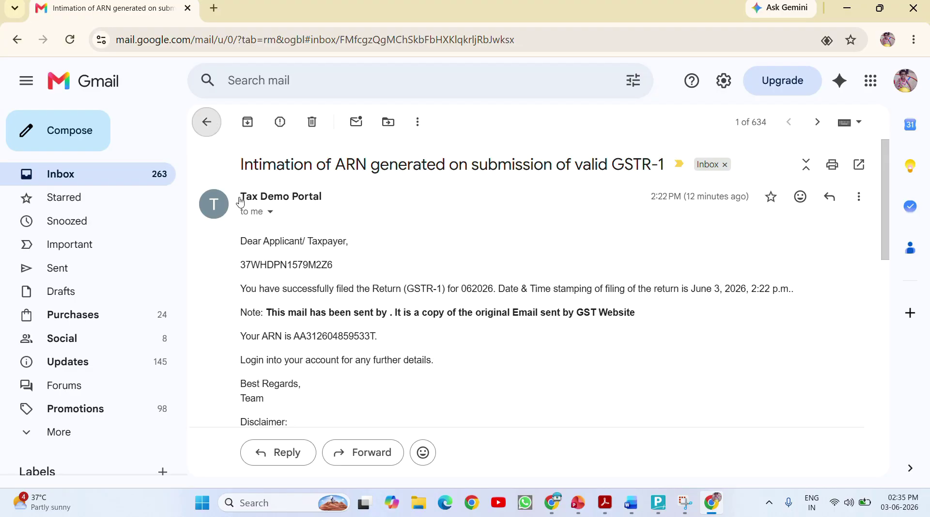
# Open the "One Time Password for EVC signature" email and copy the OTP from the GSTR 3B message
pyautogui.click(467, 238)
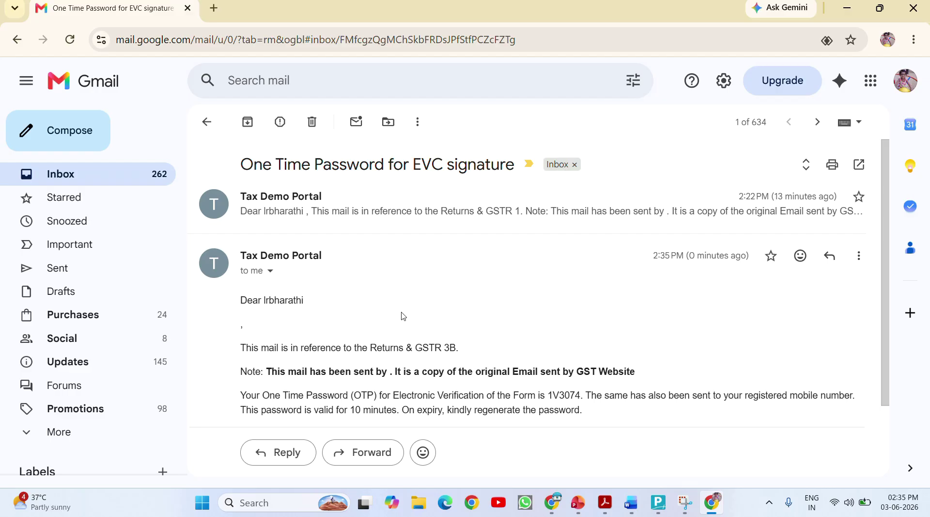
pyautogui.scroll(-2, 629, 298)
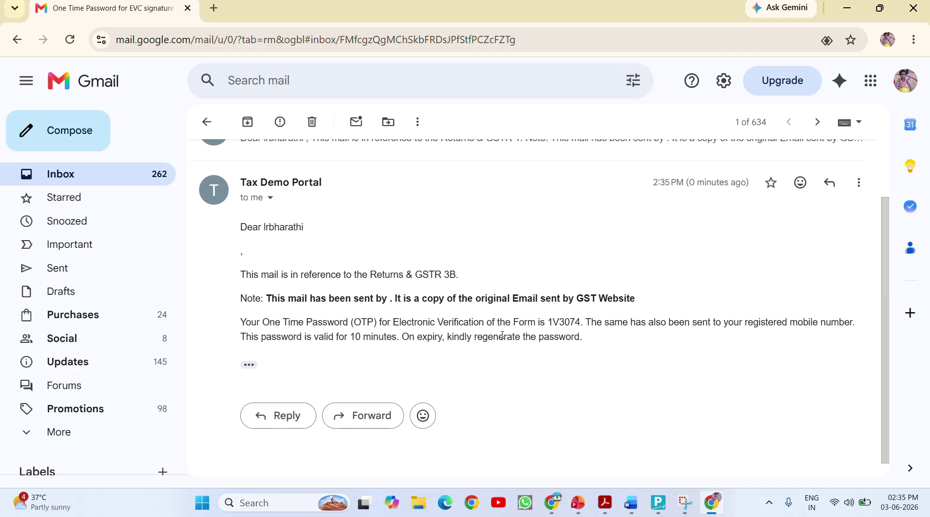
pyautogui.doubleClick(550, 322)
pyautogui.hotkey('ctrl', 'c')
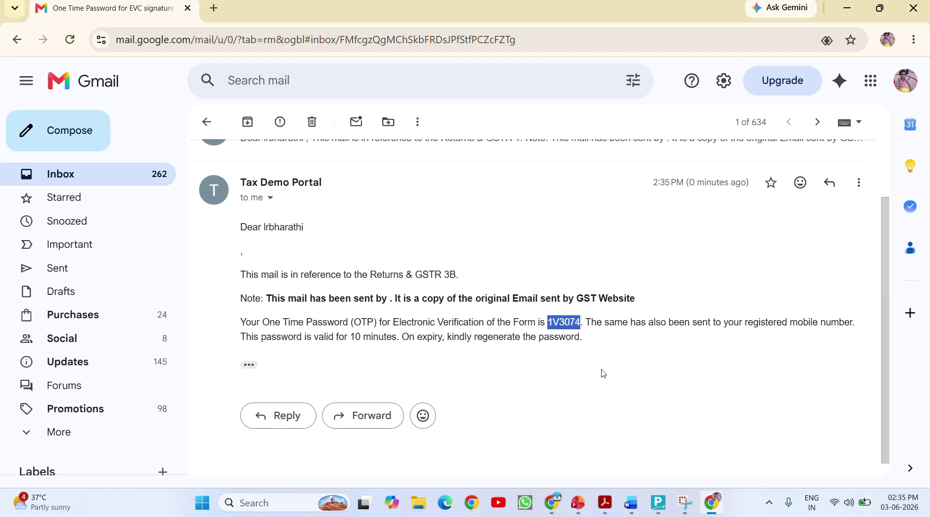
# Switch back to the Tax Demo Portal, paste the one-time password, verify it and close the GSTR-3B filing acknowledgment
pyautogui.click(552, 502)
pyautogui.click(629, 467)
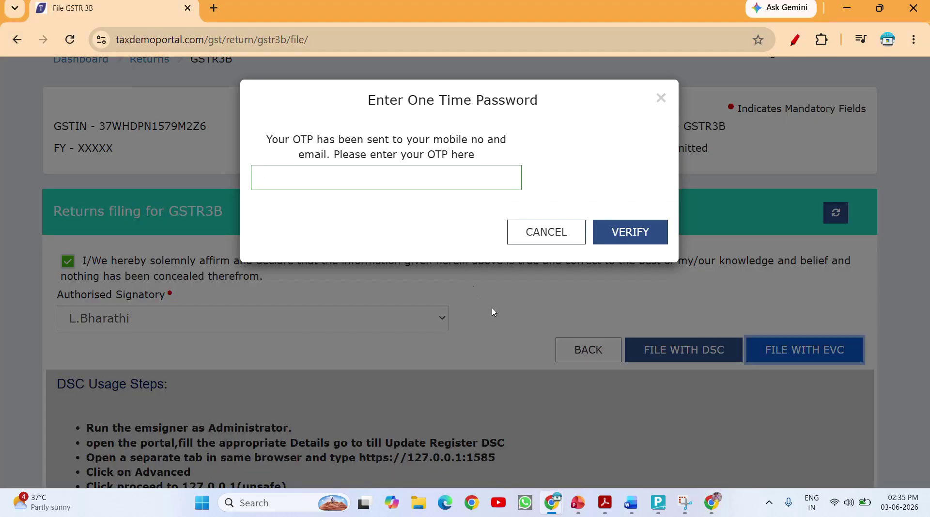
pyautogui.click(427, 171)
pyautogui.hotkey('ctrl', 'v')
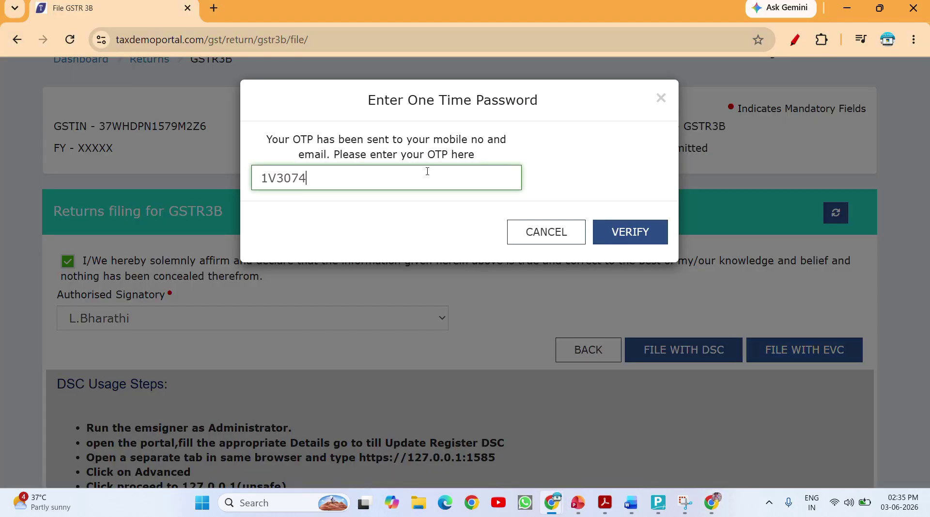
pyautogui.click(639, 235)
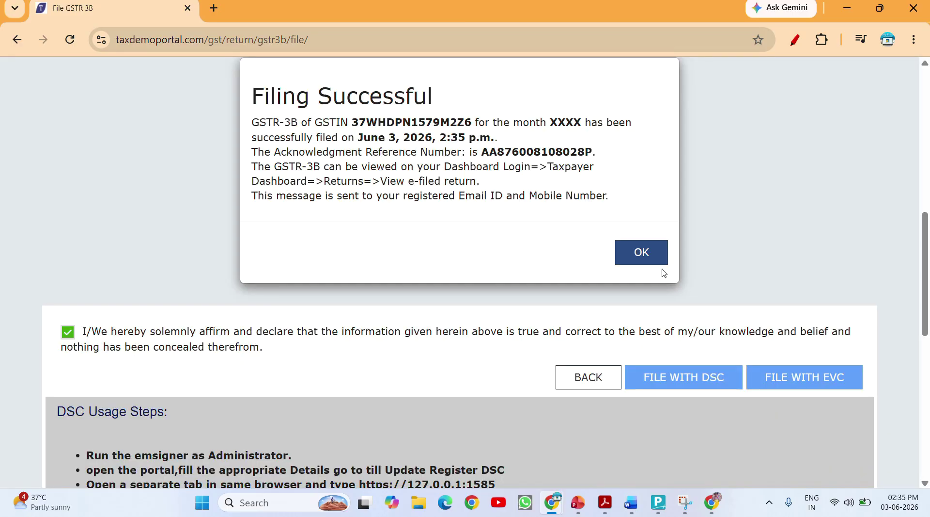
pyautogui.click(638, 252)
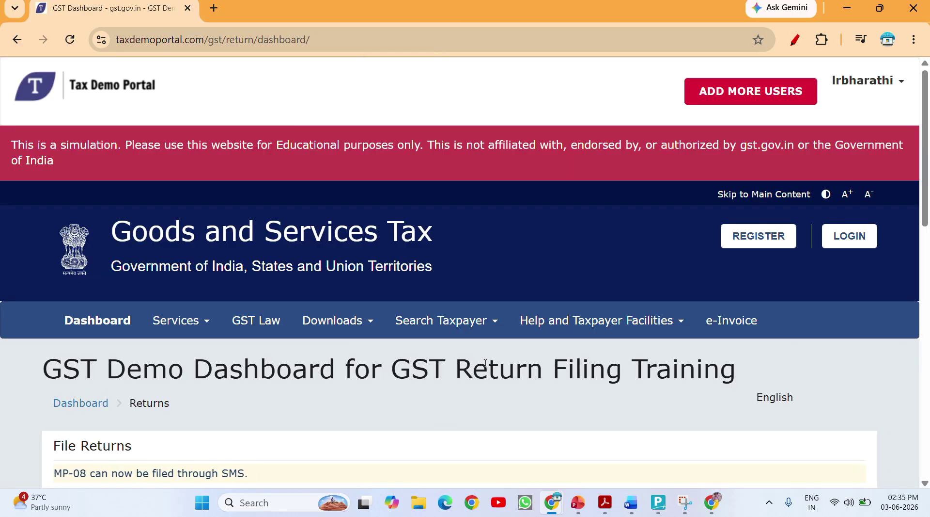